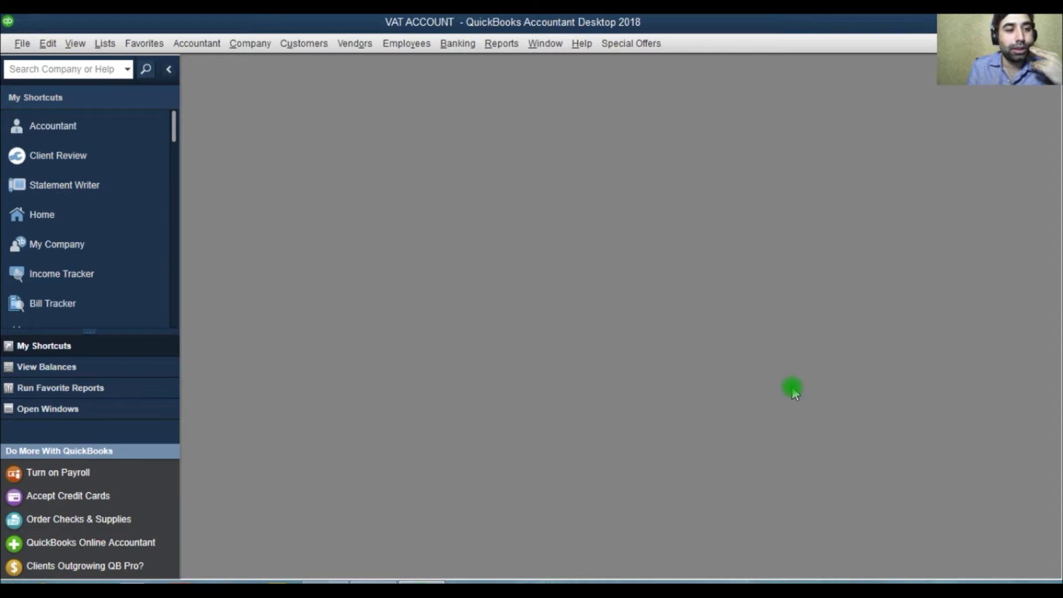
- Open the Chart of Accounts and maximize its window
{"action": "left_click", "coordinate": [104, 43]}
{"action": "left_click", "coordinate": [133, 66]}
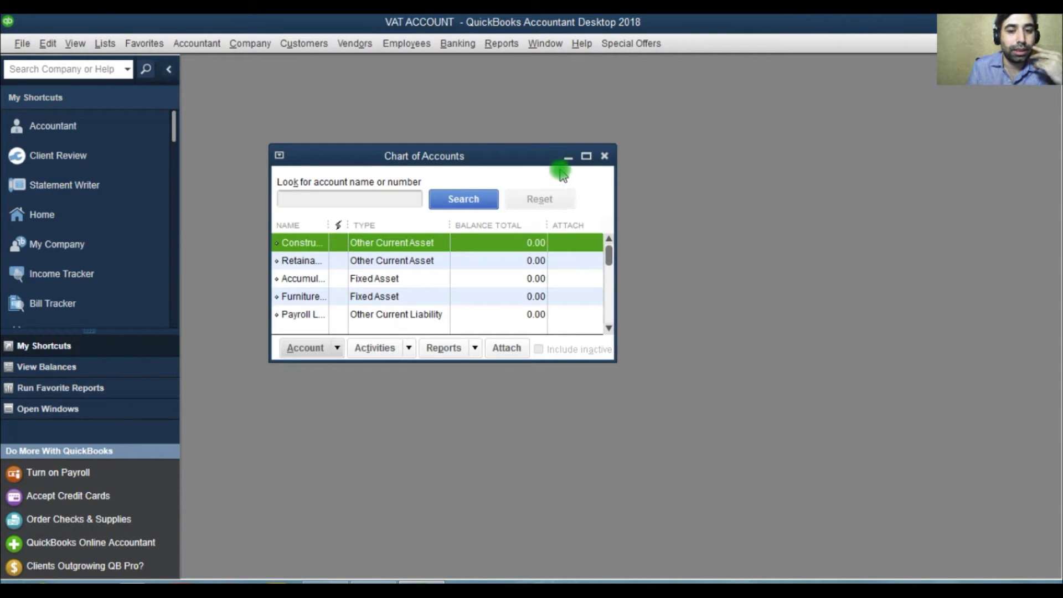
{"action": "left_click", "coordinate": [586, 156]}
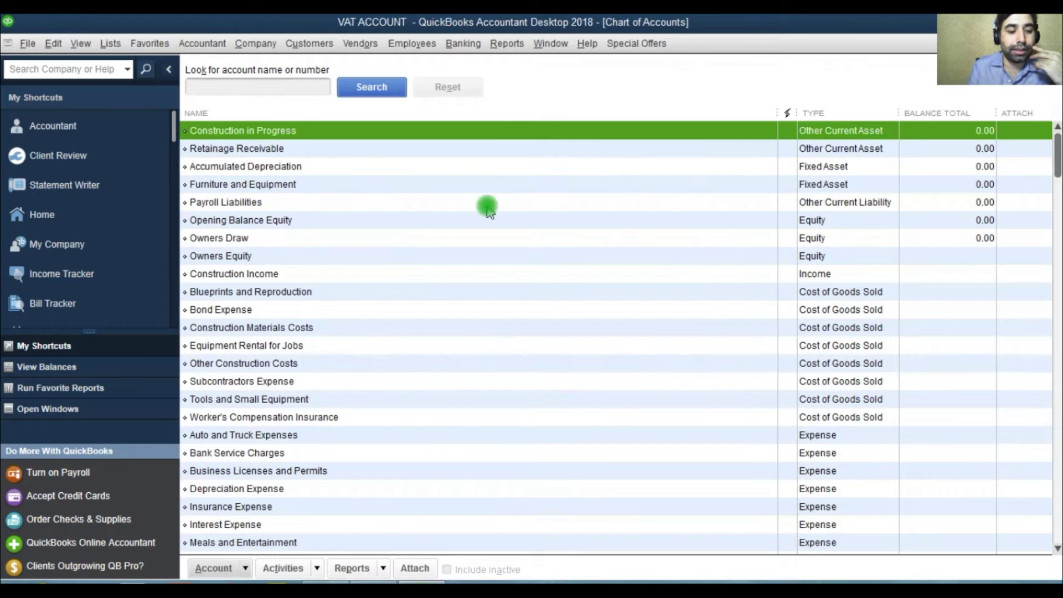
- Create a new account of type Other Current Liability named VAT CONTROL ACCOUNT and save it
{"action": "left_click", "coordinate": [235, 571]}
{"action": "left_click", "coordinate": [238, 341]}
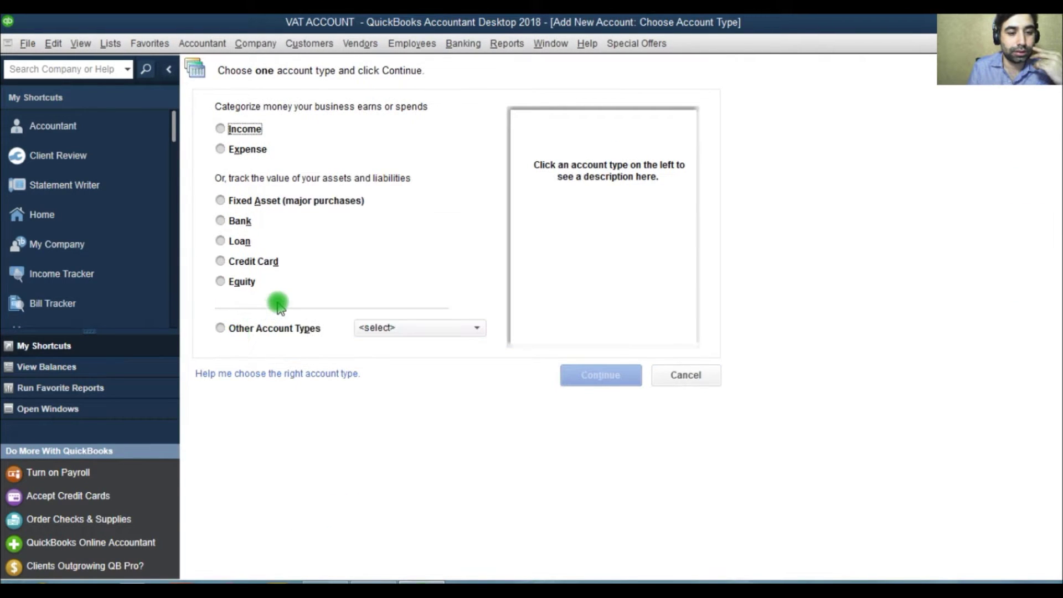
{"action": "left_click", "coordinate": [305, 332]}
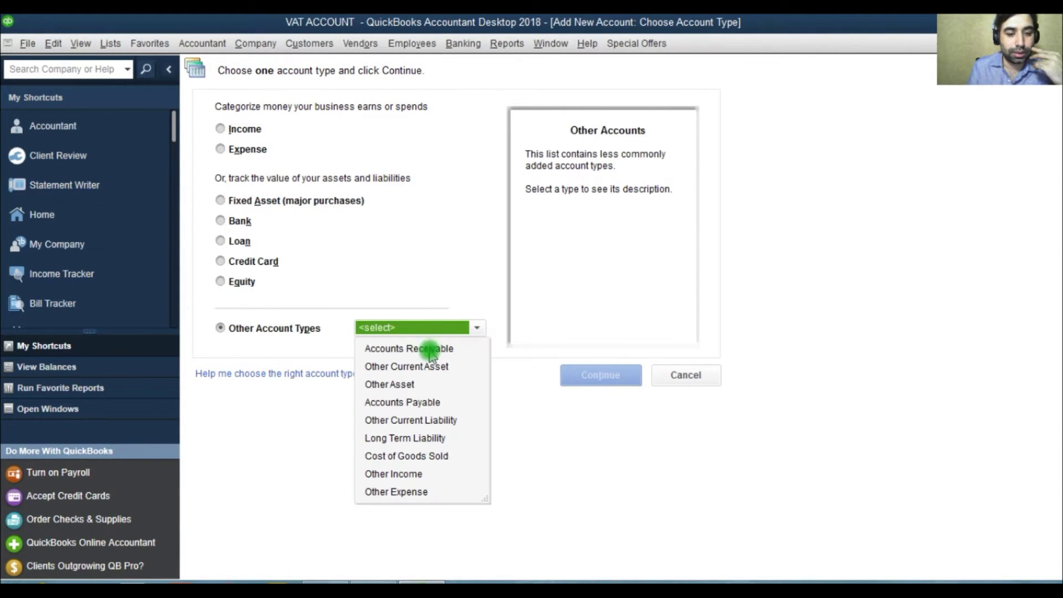
{"action": "left_click", "coordinate": [416, 420]}
{"action": "left_click", "coordinate": [598, 374]}
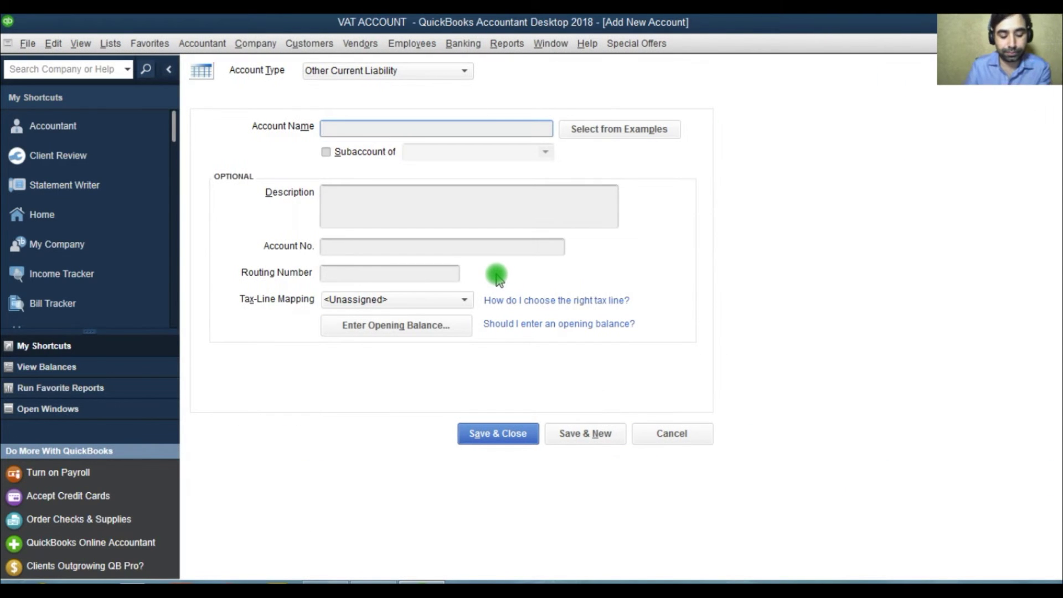
{"action": "type", "text": "VAT CON"}
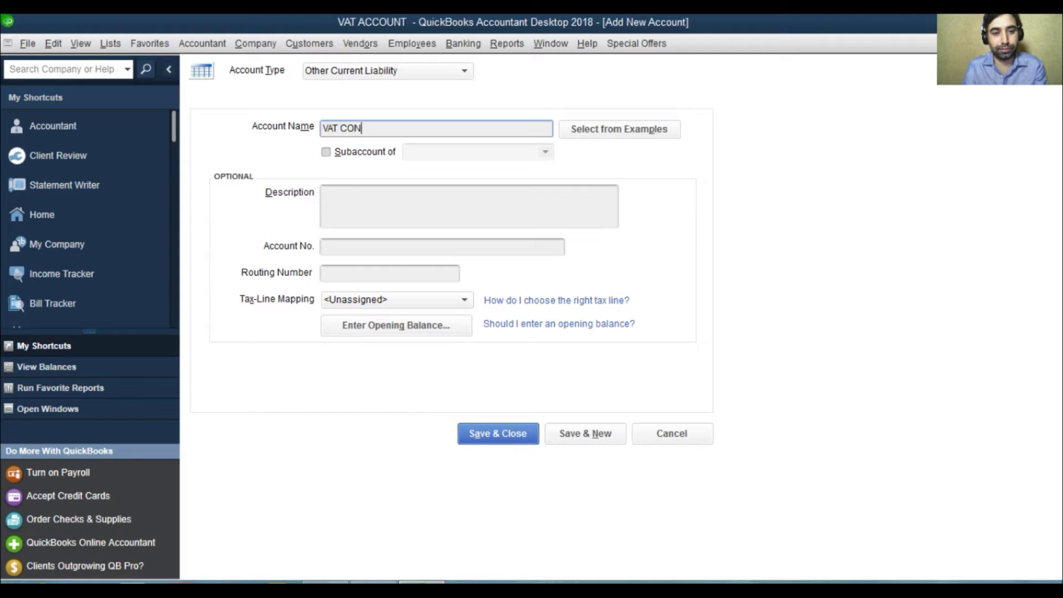
{"action": "type", "text": "TROL ACCOUNT"}
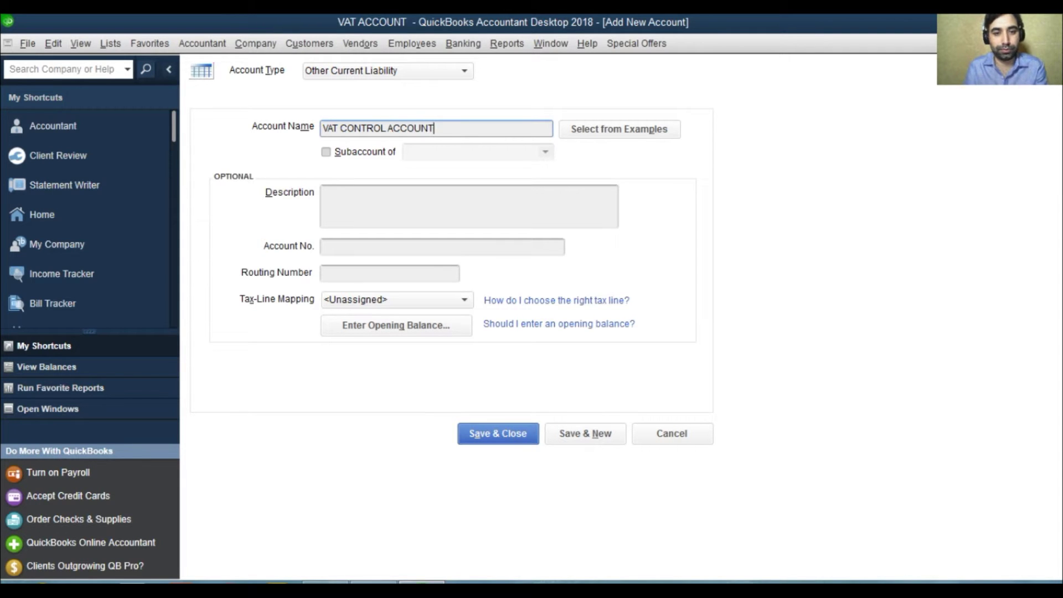
{"action": "left_click", "coordinate": [535, 432]}
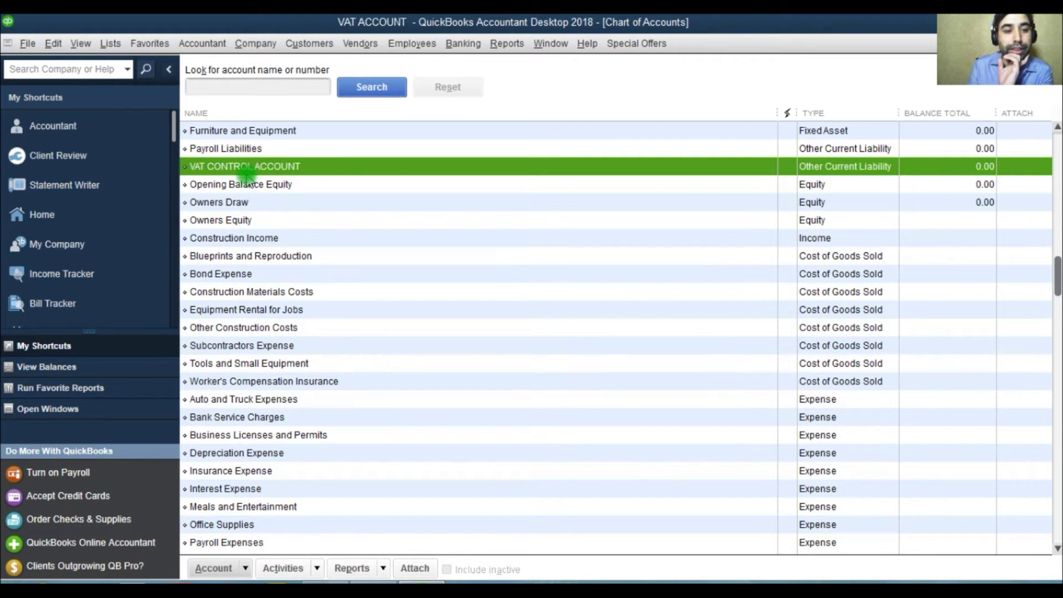
- Turn on sales tax charging in the company's Sales Tax preferences and set the payment frequency to Quarterly
{"action": "left_click", "coordinate": [52, 44]}
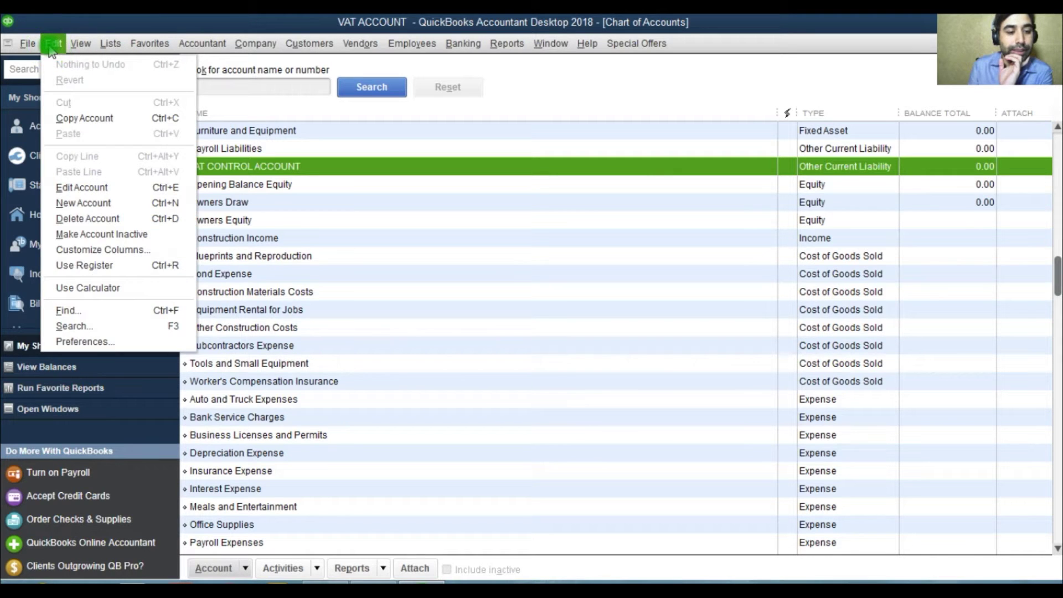
{"action": "left_click", "coordinate": [105, 342]}
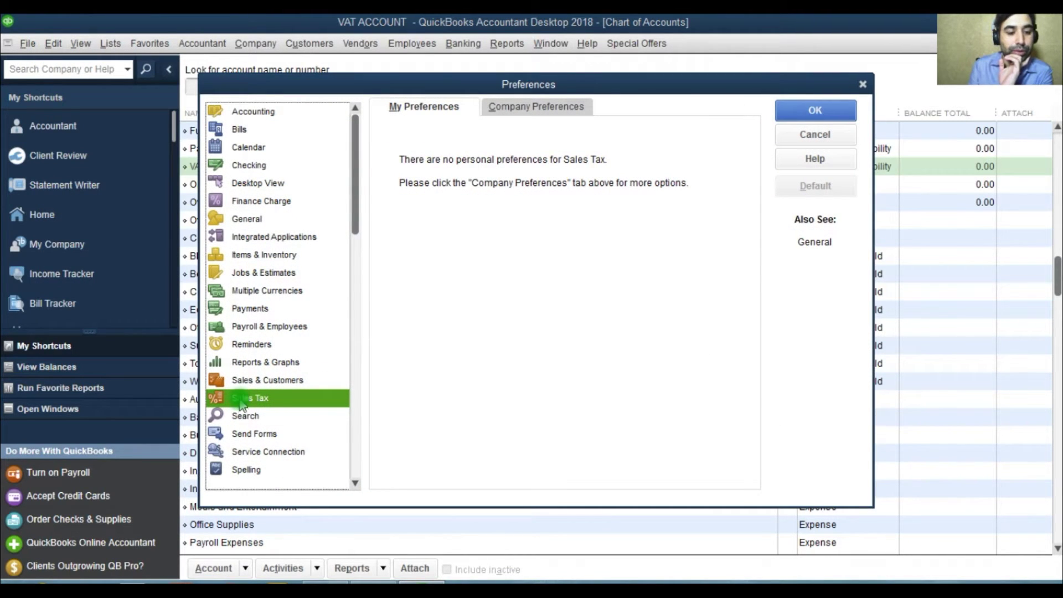
{"action": "left_click", "coordinate": [499, 124]}
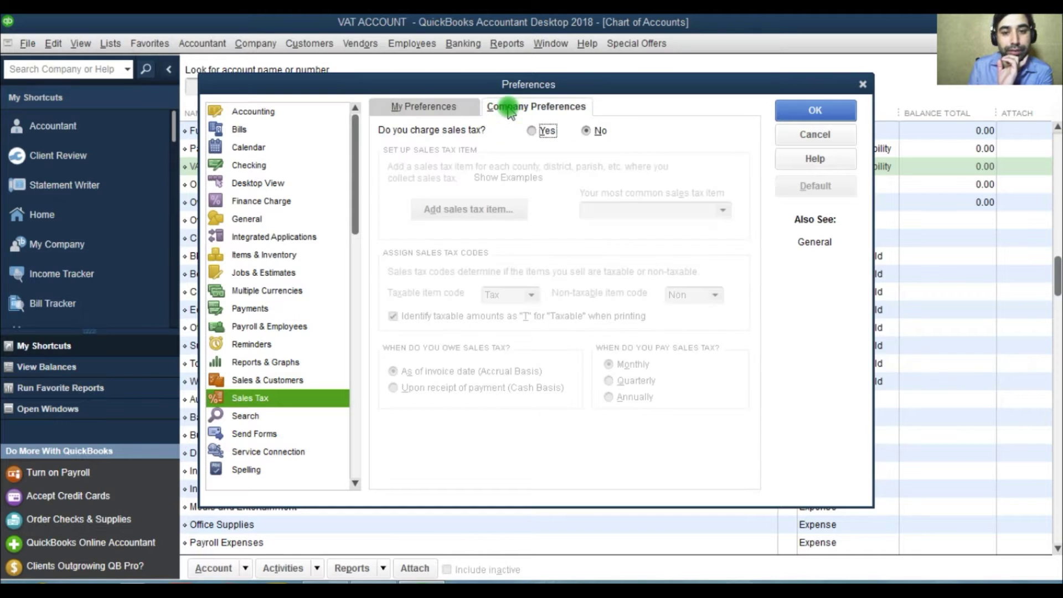
{"action": "left_click", "coordinate": [547, 130]}
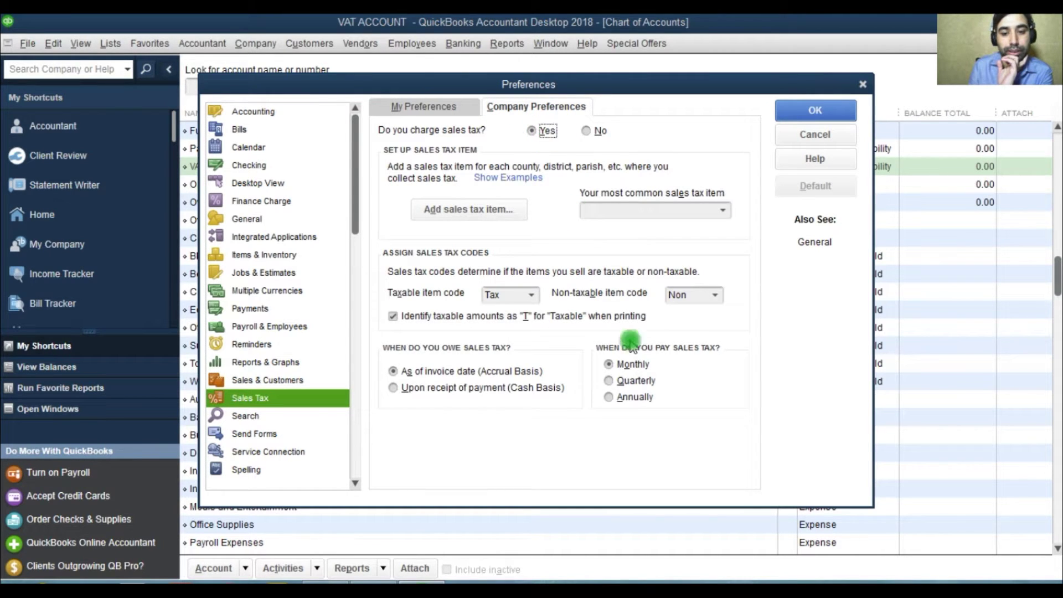
{"action": "left_click", "coordinate": [625, 381]}
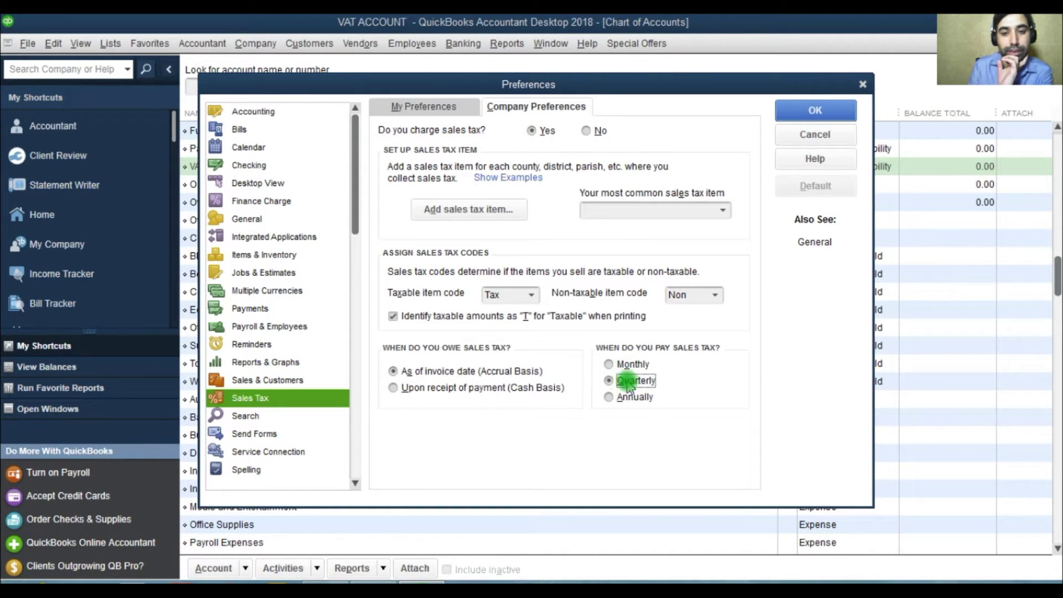
- Start a new Sales Tax Item named VAT with a tax rate of 5%
{"action": "left_click", "coordinate": [487, 218]}
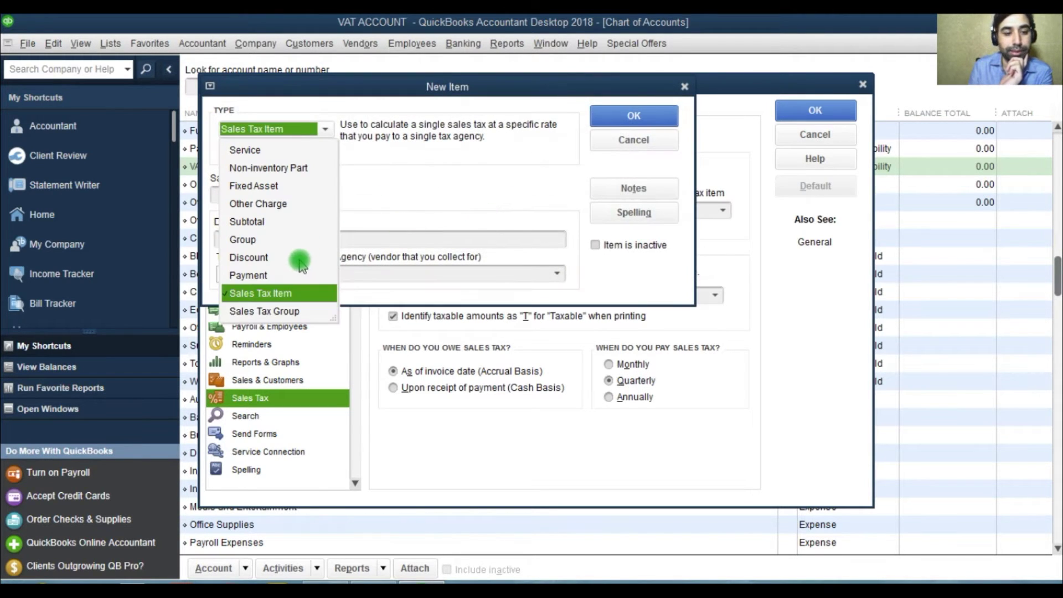
{"action": "left_click", "coordinate": [266, 294]}
{"action": "left_click", "coordinate": [285, 195]}
{"action": "type", "text": "VAT"}
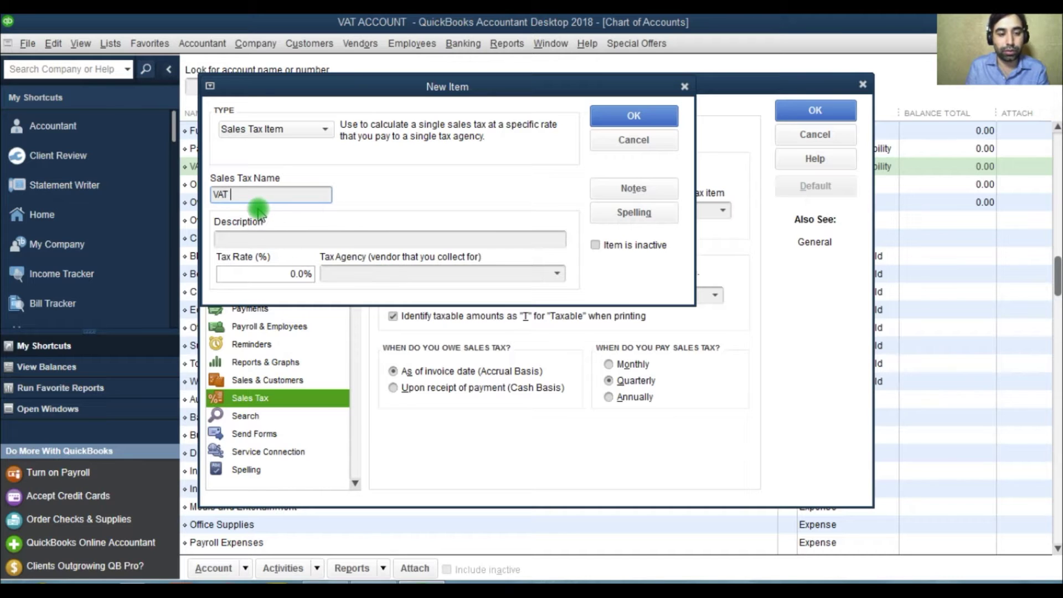
{"action": "left_click", "coordinate": [304, 273]}
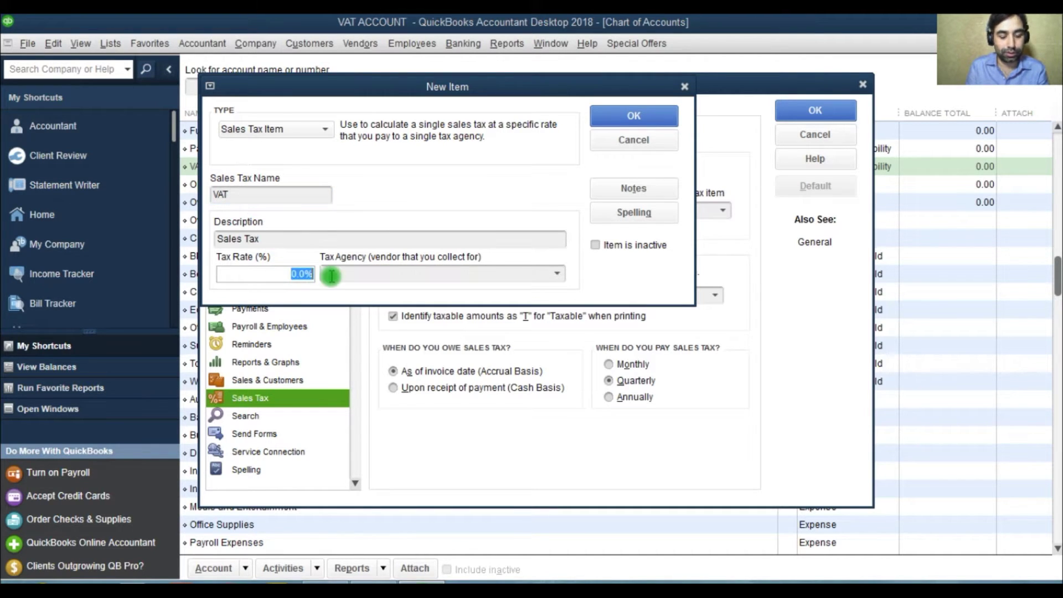
{"action": "type", "text": "5%"}
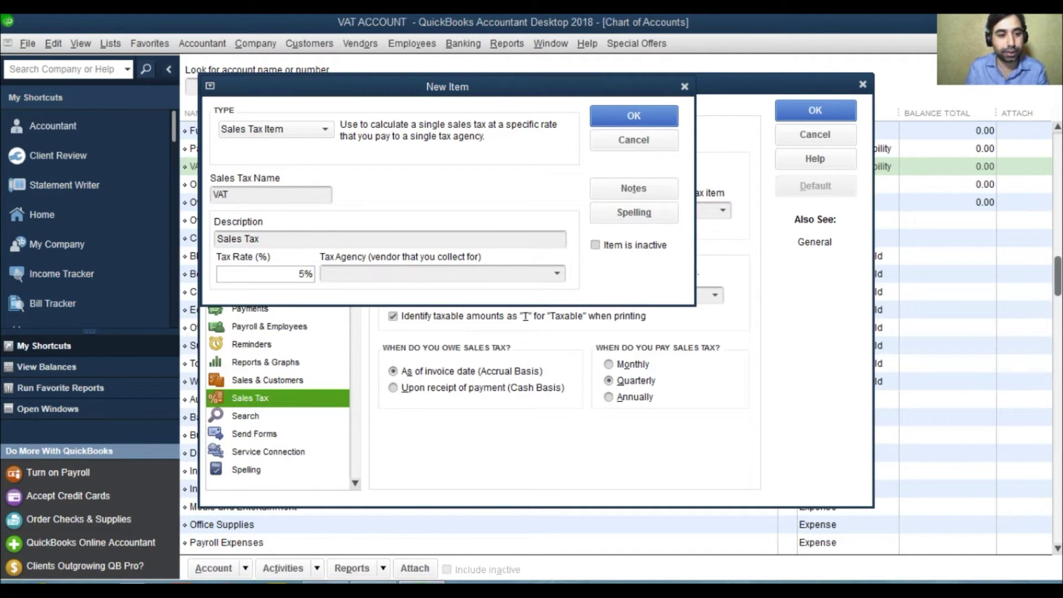
- Add a new vendor named GOVT as the VAT item's tax agency and save the item
{"action": "left_click", "coordinate": [557, 273]}
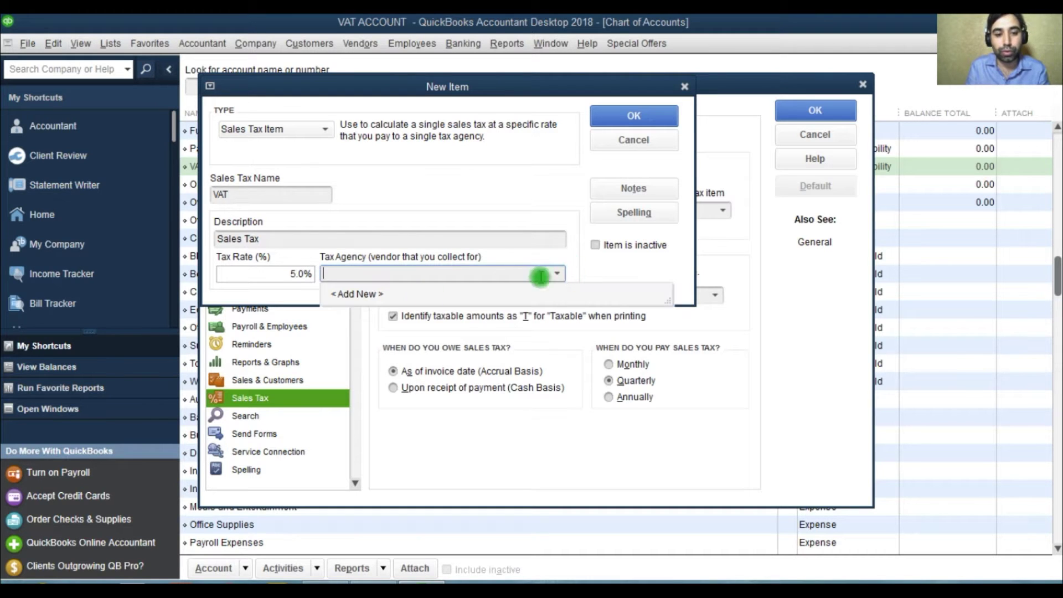
{"action": "left_click", "coordinate": [352, 293]}
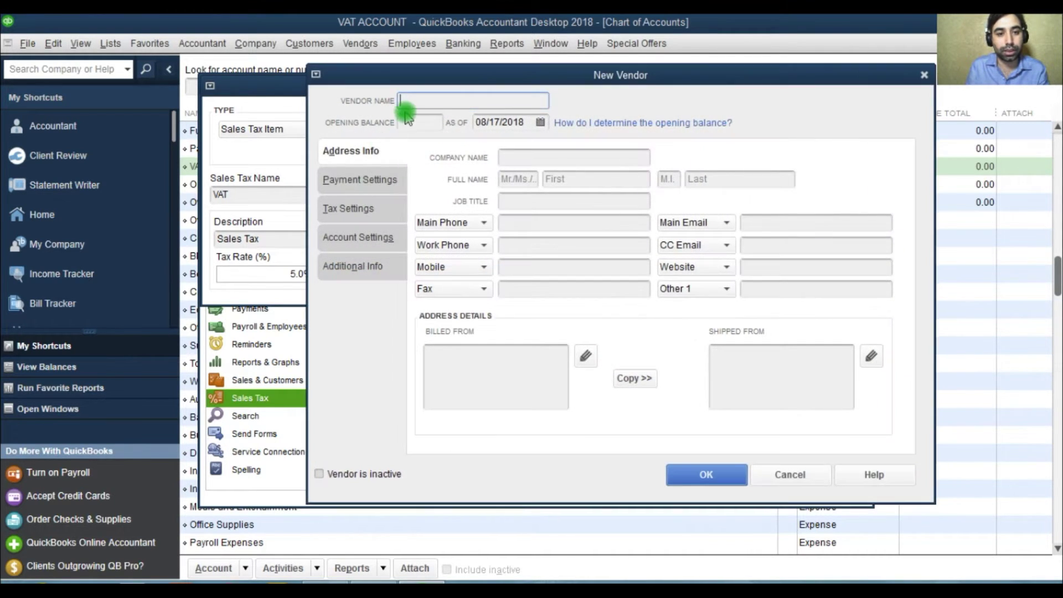
{"action": "type", "text": "gco"}
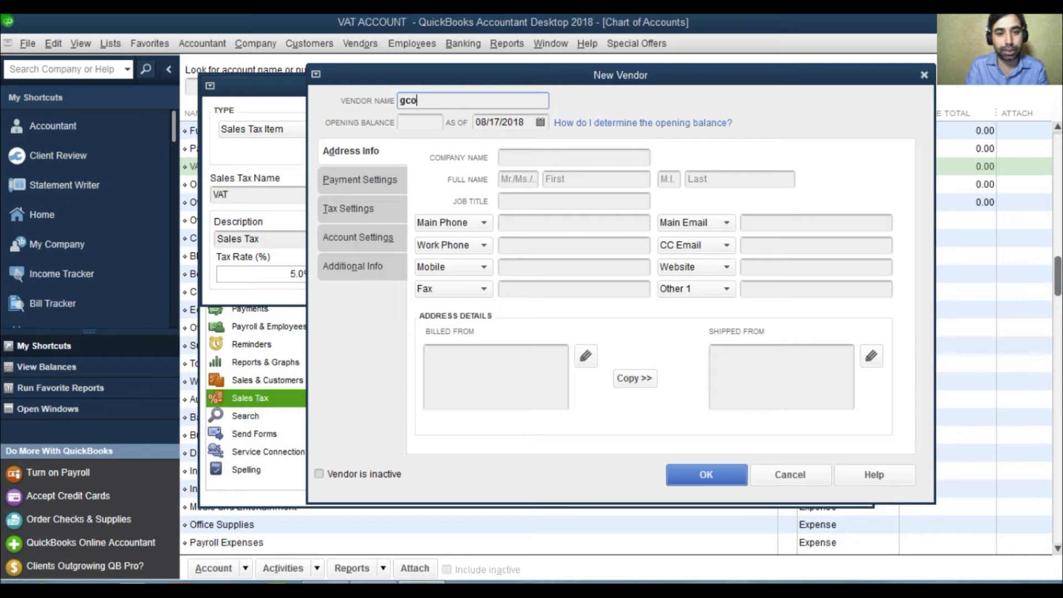
{"action": "key", "text": "BackSpace"}
{"action": "key", "text": "BackSpace"}
{"action": "key", "text": "BackSpace"}
{"action": "type", "text": "GO"}
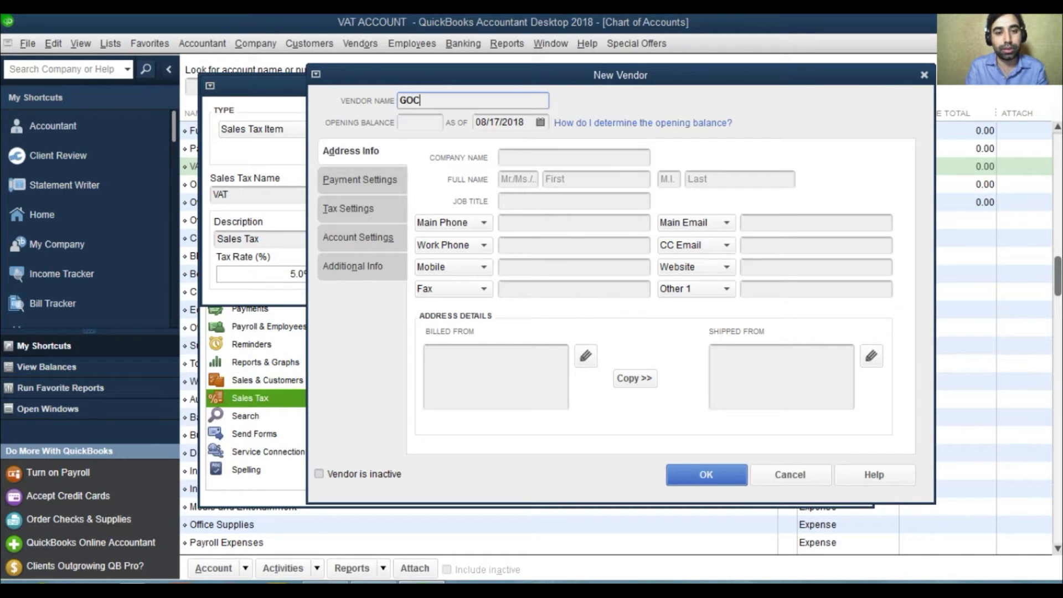
{"action": "type", "text": "VT"}
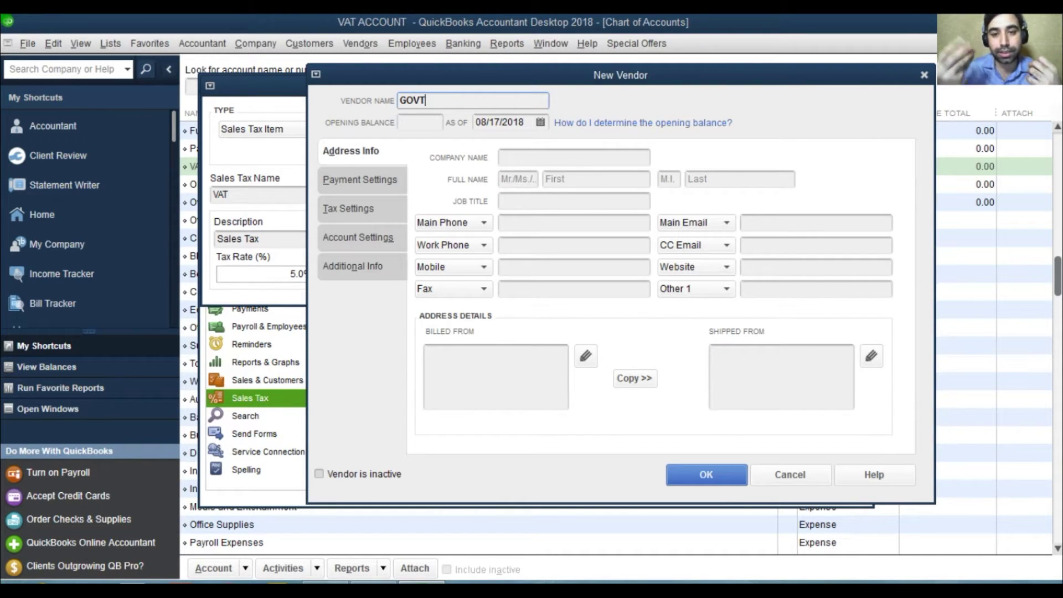
{"action": "left_click", "coordinate": [702, 476]}
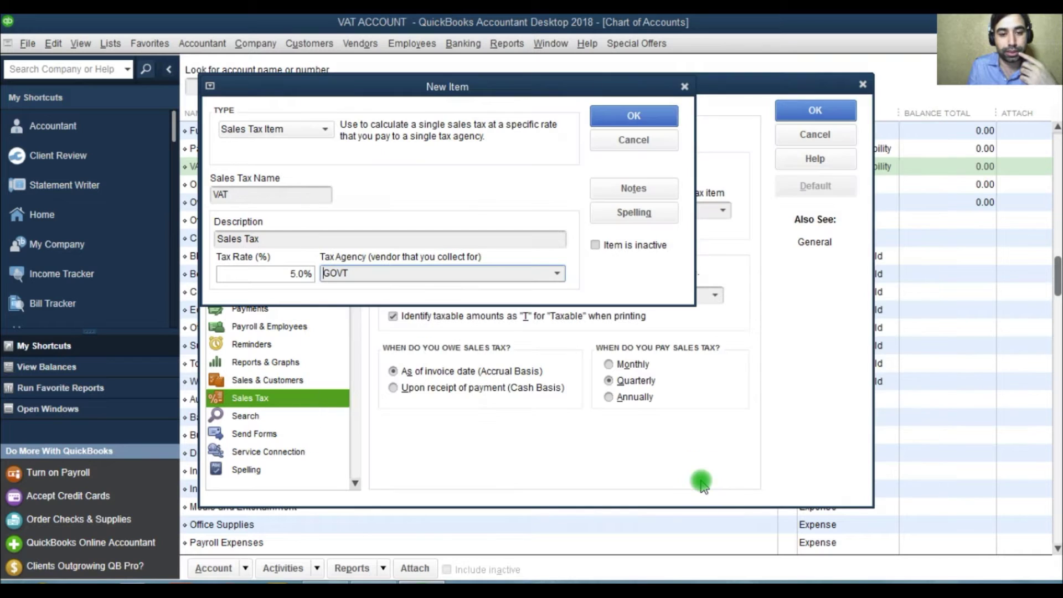
{"action": "left_click", "coordinate": [622, 116]}
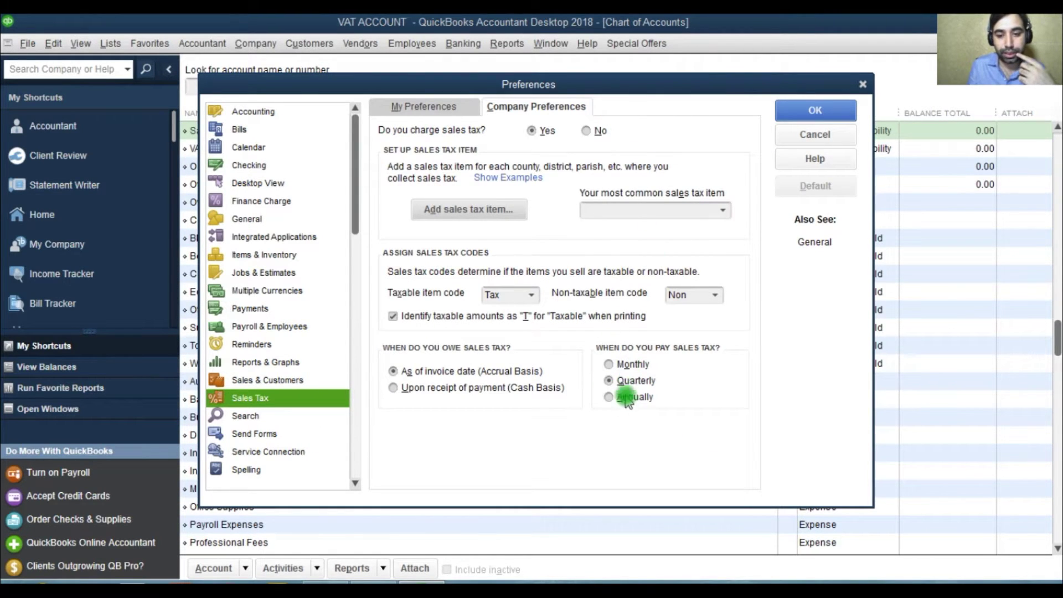
- Choose VAT as the most common sales tax item, keep quarterly payment, and apply the preferences, accepting the follow-up dialogs
{"action": "left_click", "coordinate": [611, 380]}
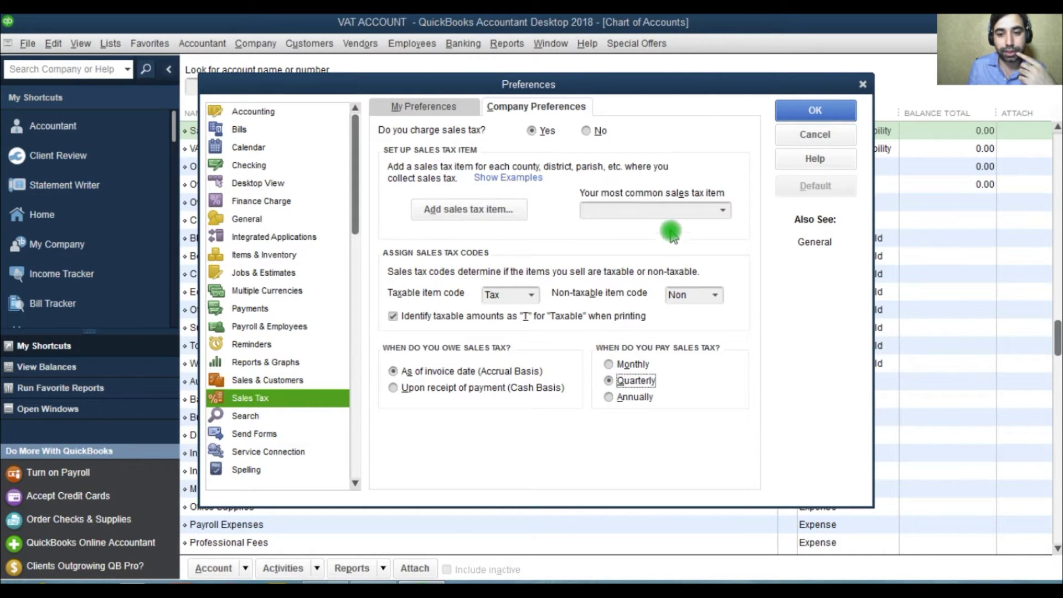
{"action": "left_click", "coordinate": [723, 214]}
{"action": "left_click", "coordinate": [617, 250]}
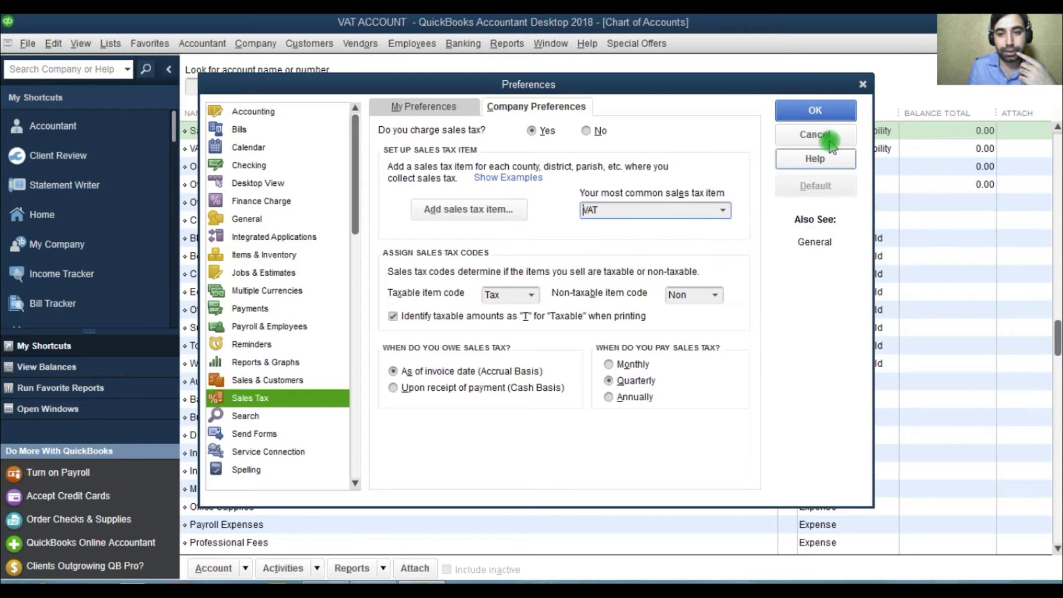
{"action": "left_click", "coordinate": [816, 113]}
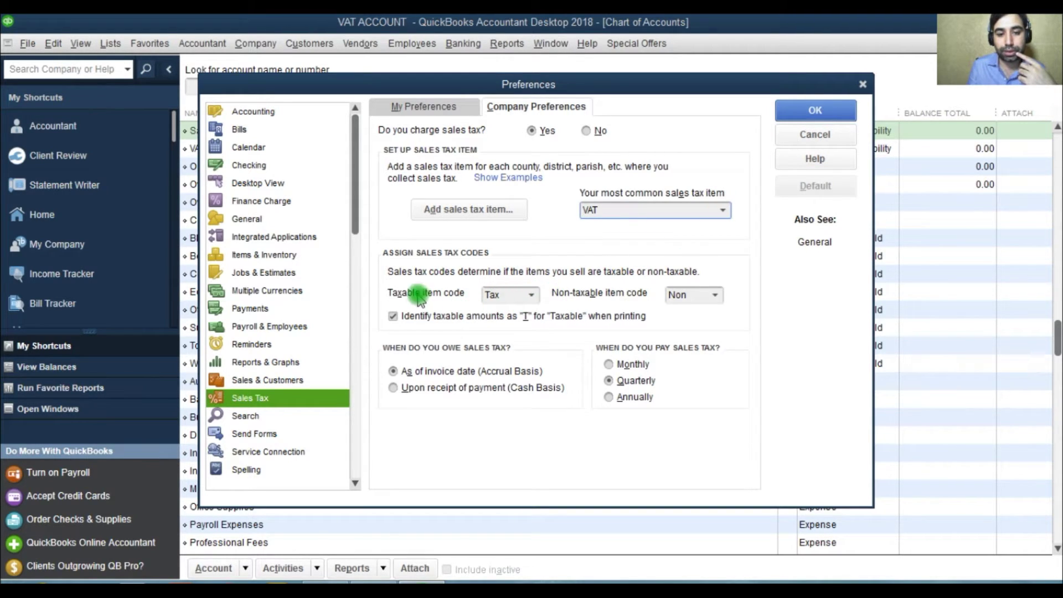
{"action": "left_click", "coordinate": [822, 111]}
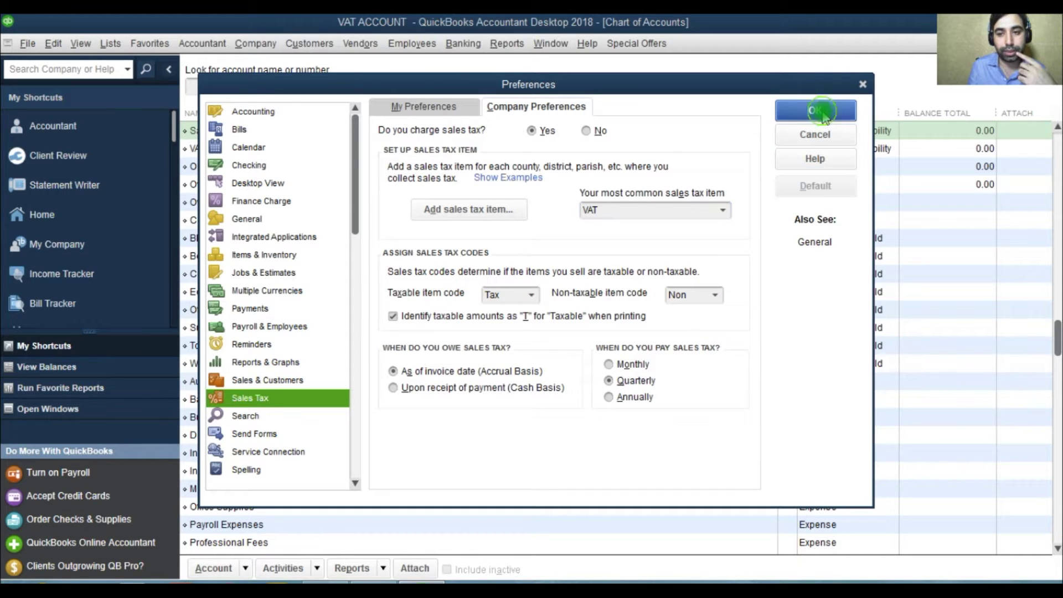
{"action": "left_click", "coordinate": [404, 253]}
{"action": "left_click", "coordinate": [525, 202]}
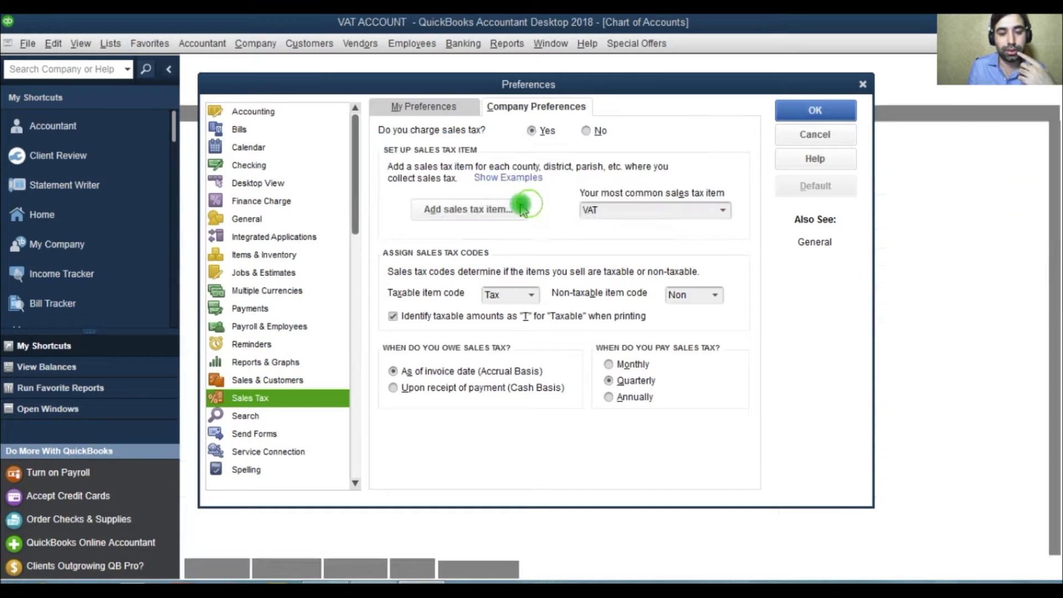
- Reopen the Chart of Accounts in a maximized window
{"action": "left_click", "coordinate": [105, 44]}
{"action": "left_click", "coordinate": [116, 63]}
{"action": "left_click", "coordinate": [586, 157]}
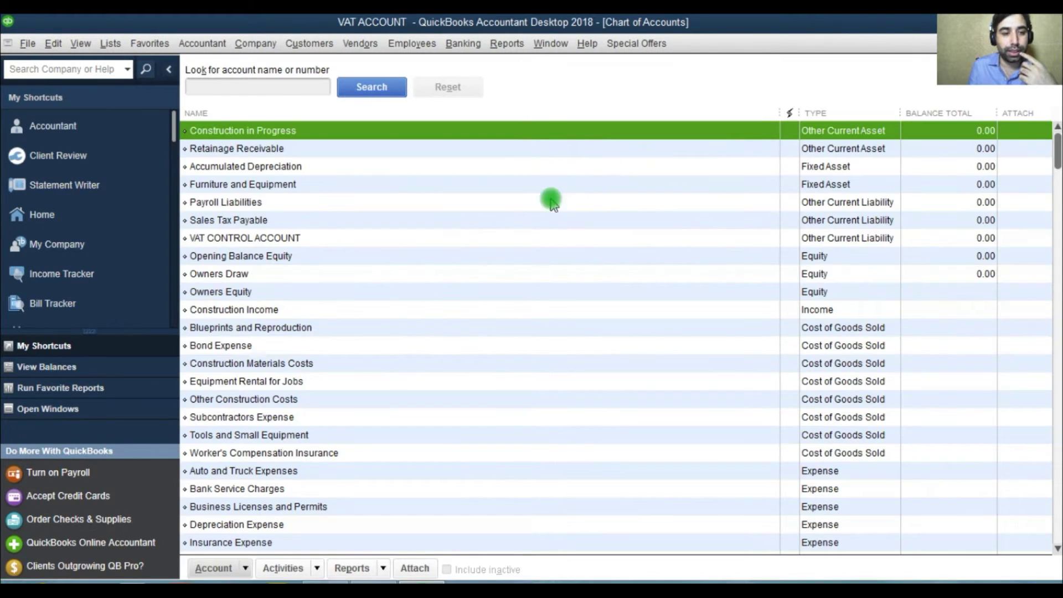
- Open the Sales Tax Payable account for editing and rename it VAT OUTPUT
{"action": "left_click", "coordinate": [249, 222]}
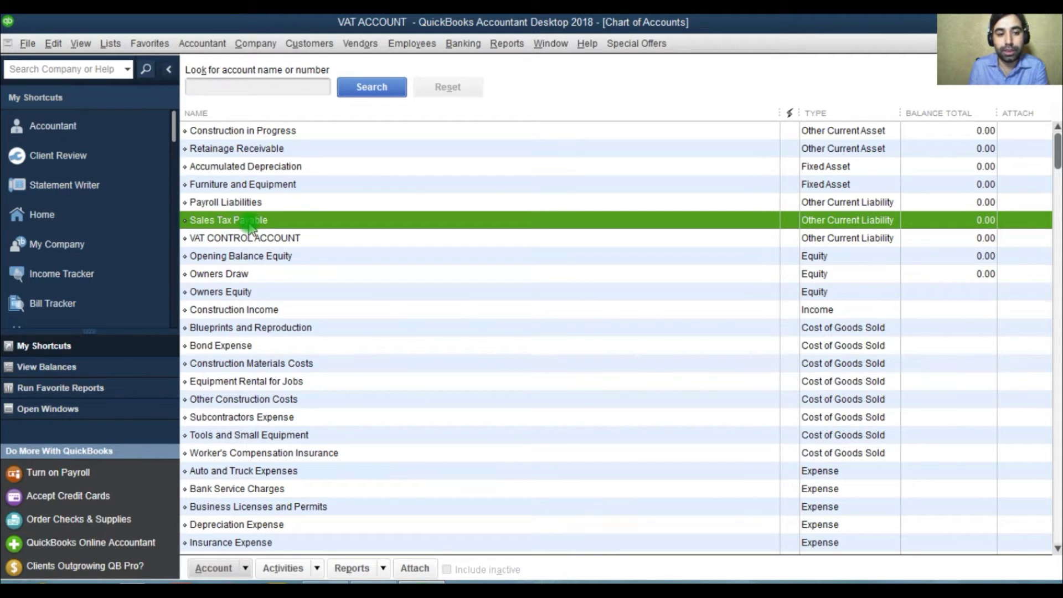
{"action": "right_click", "coordinate": [250, 227]}
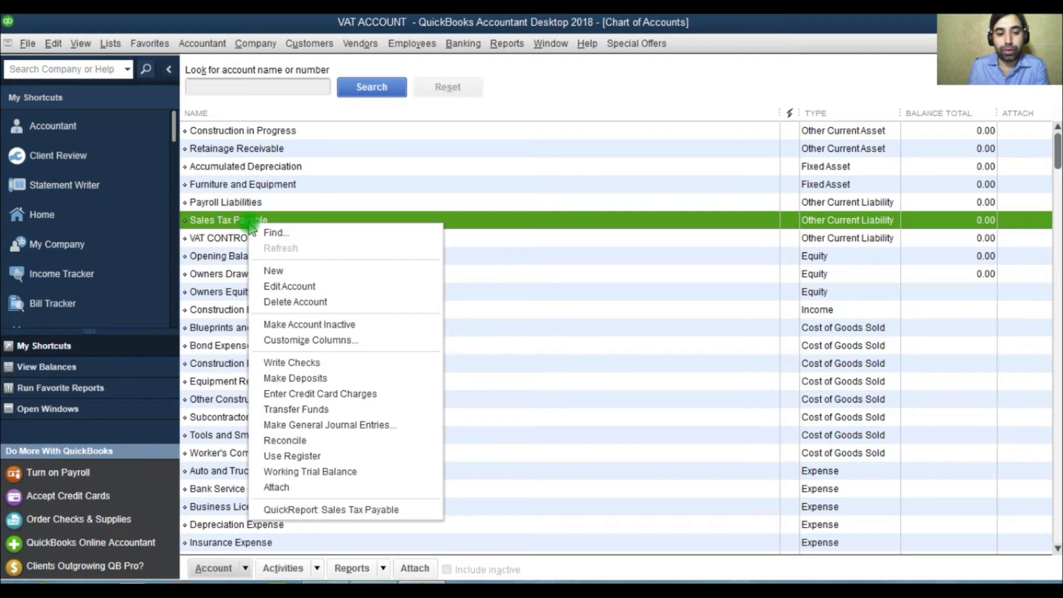
{"action": "left_click", "coordinate": [299, 286]}
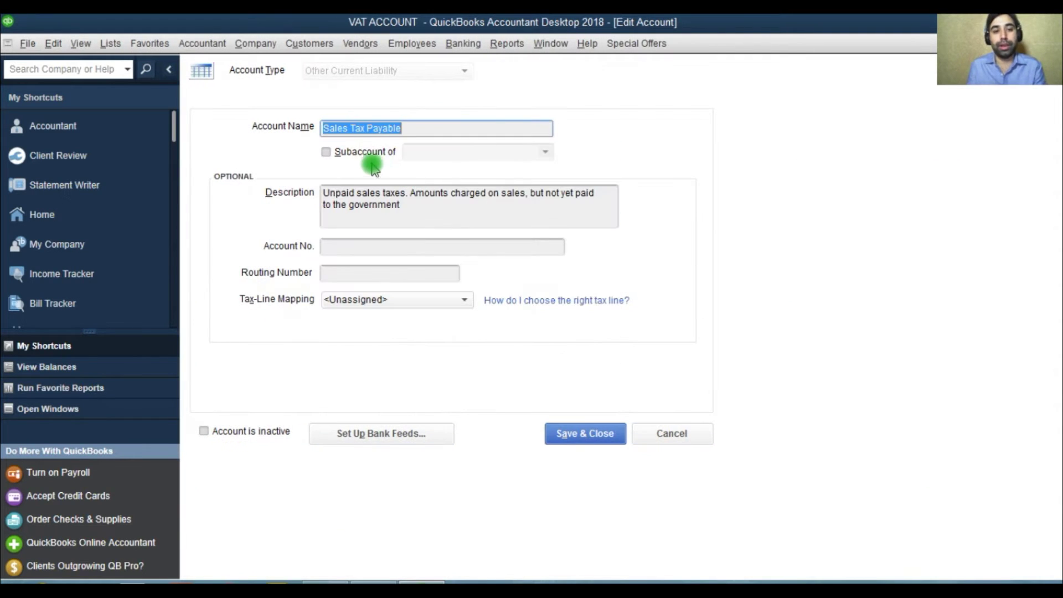
{"action": "key", "text": "BackSpace"}
{"action": "type", "text": "VA"}
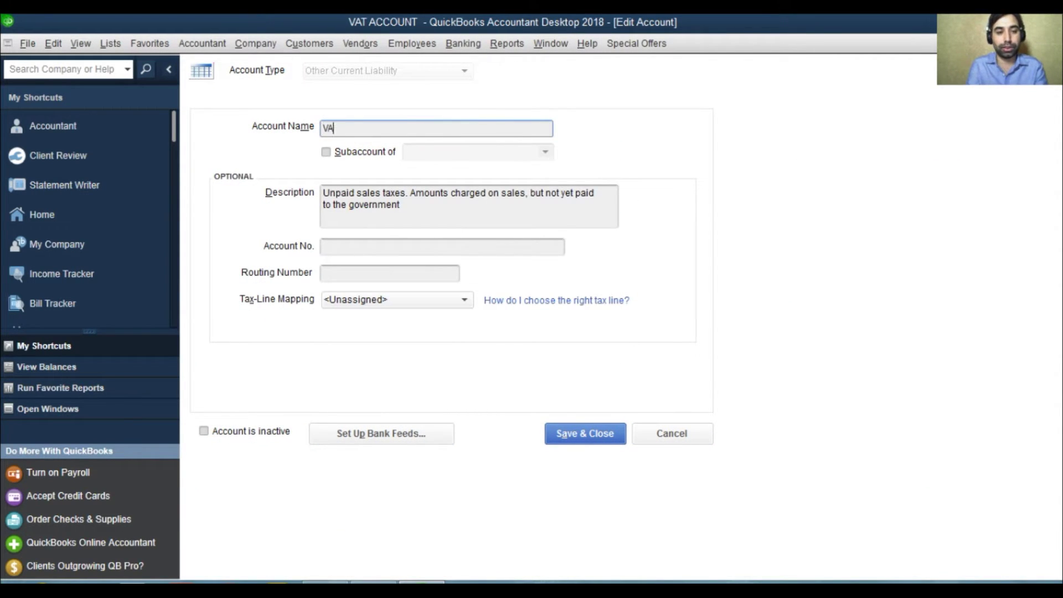
{"action": "type", "text": "T OUTPUT"}
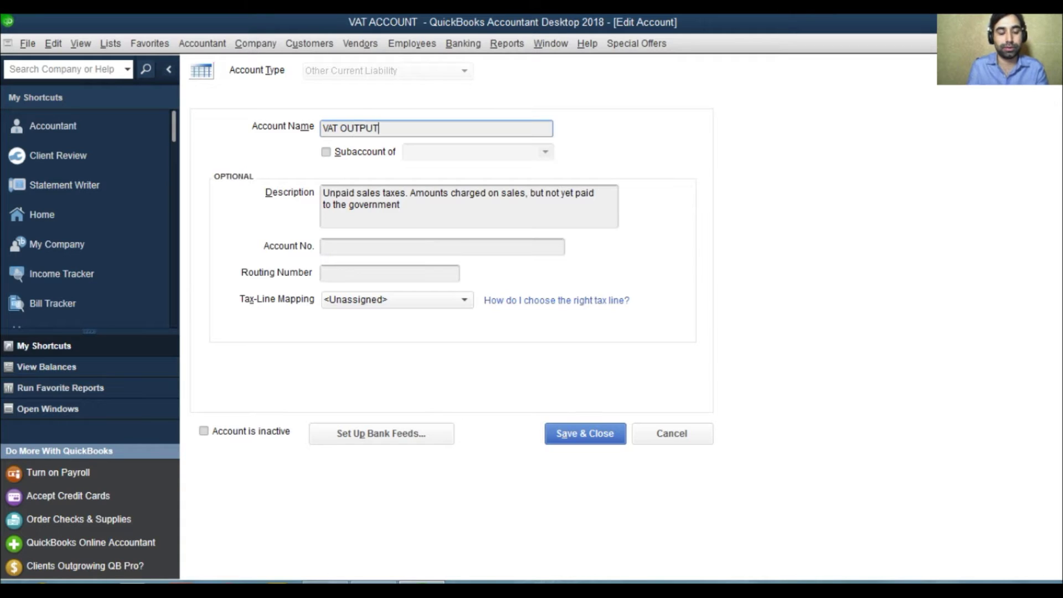
- Make VAT OUTPUT a subaccount of VAT CONTROL ACCOUNT
{"action": "left_click", "coordinate": [345, 155]}
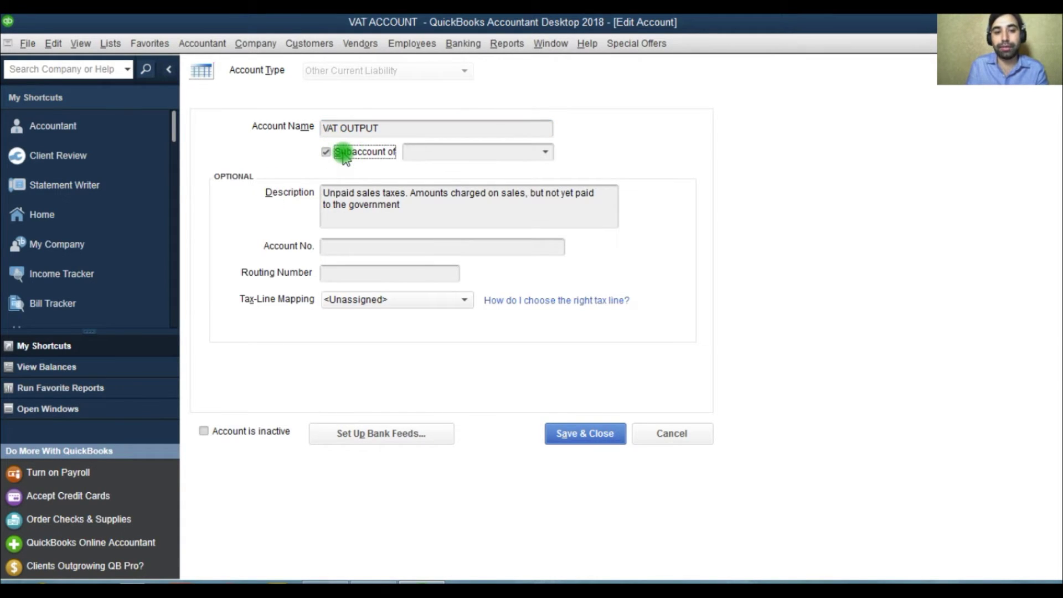
{"action": "left_click", "coordinate": [449, 155]}
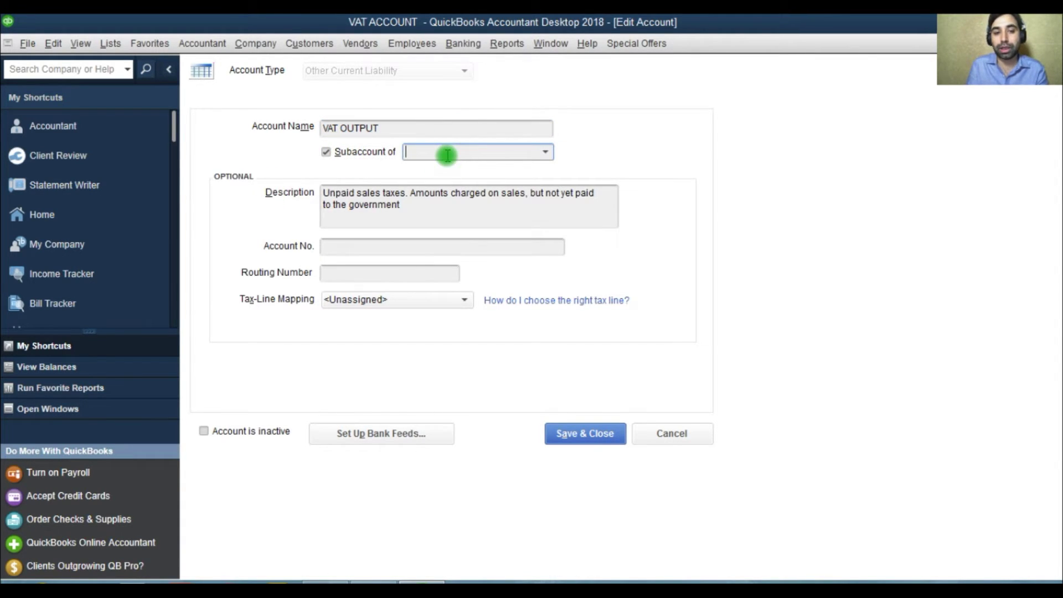
{"action": "left_click", "coordinate": [546, 151]}
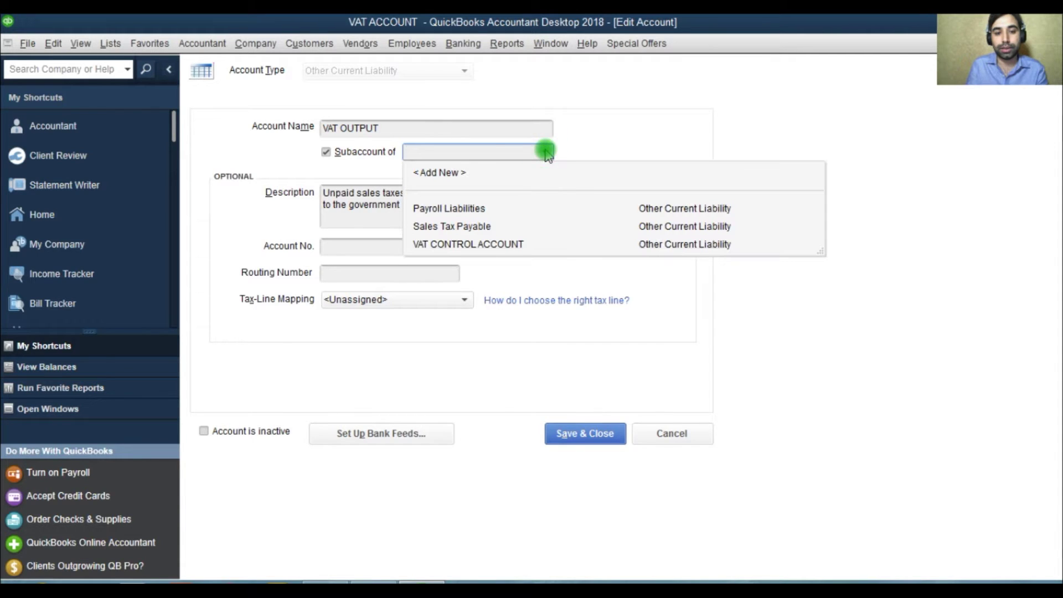
{"action": "left_click", "coordinate": [516, 241]}
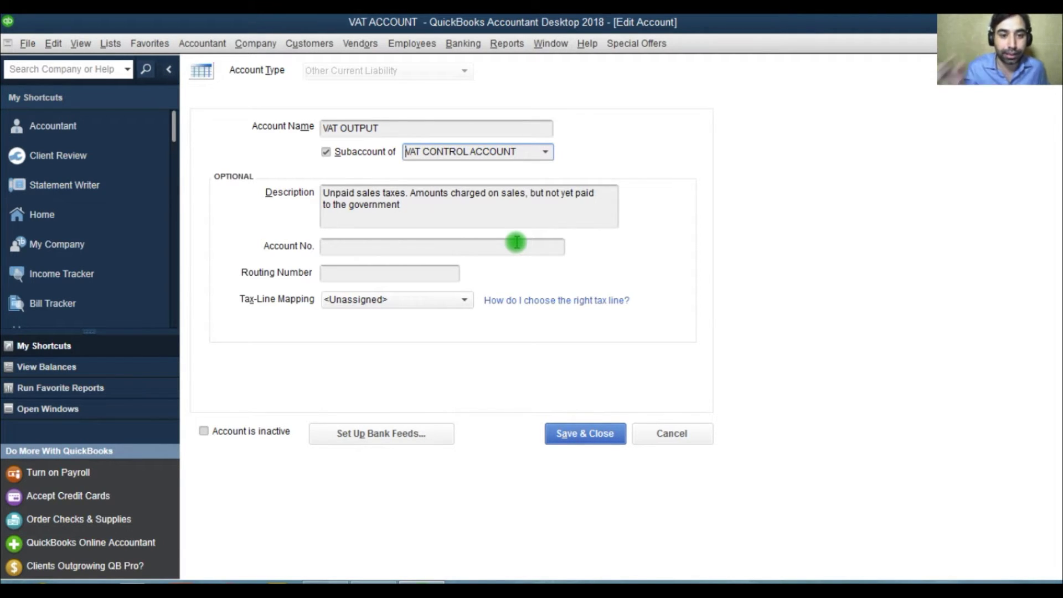
- Replace the VAT OUTPUT account's description with VAT ON SALES and save the account
{"action": "left_click_drag", "start_coordinate": [408, 205], "coordinate": [280, 197]}
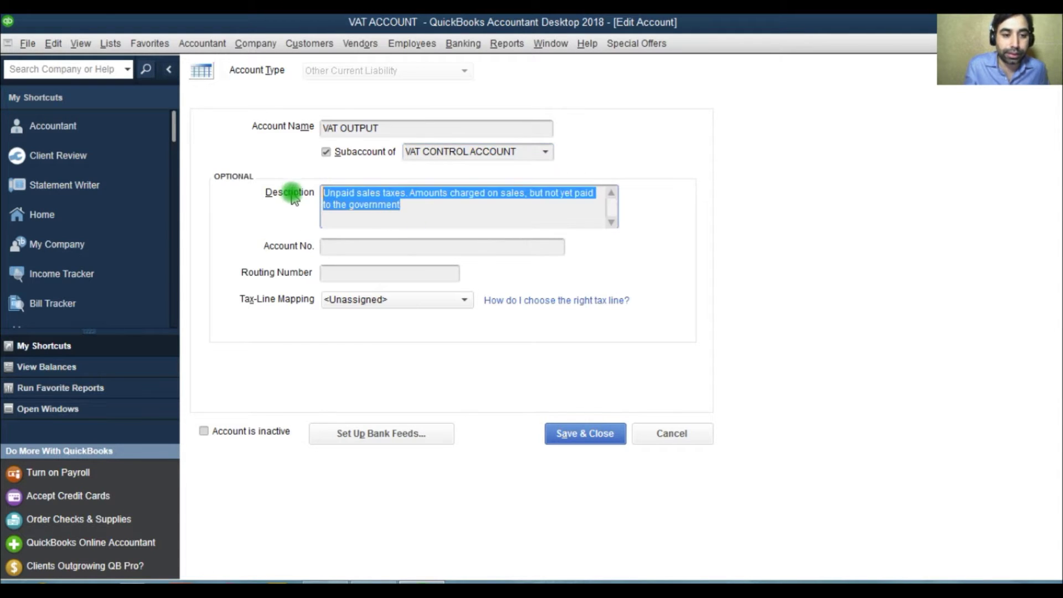
{"action": "key", "text": "Delete"}
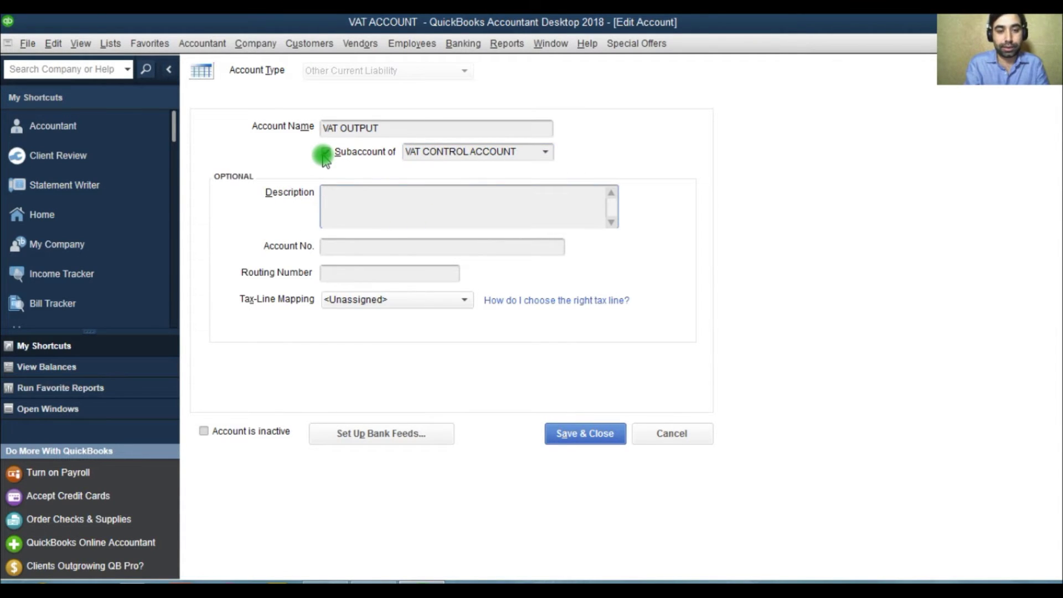
{"action": "type", "text": "SALES"}
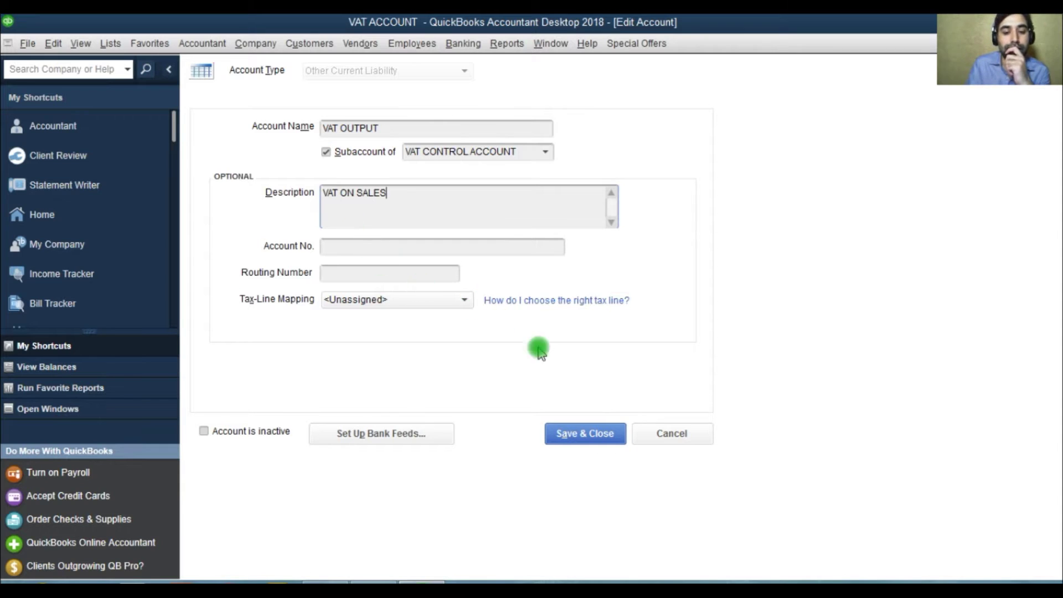
{"action": "left_click", "coordinate": [578, 435]}
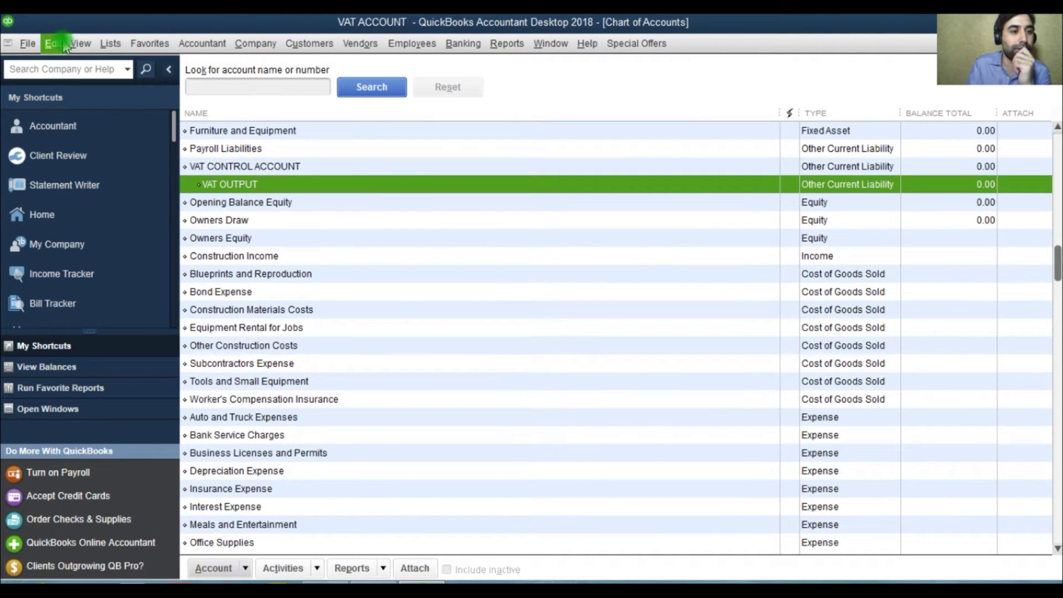
- Enable the use of account numbers in the company accounting preferences and apply the change
{"action": "left_click", "coordinate": [53, 43]}
{"action": "left_click", "coordinate": [88, 342]}
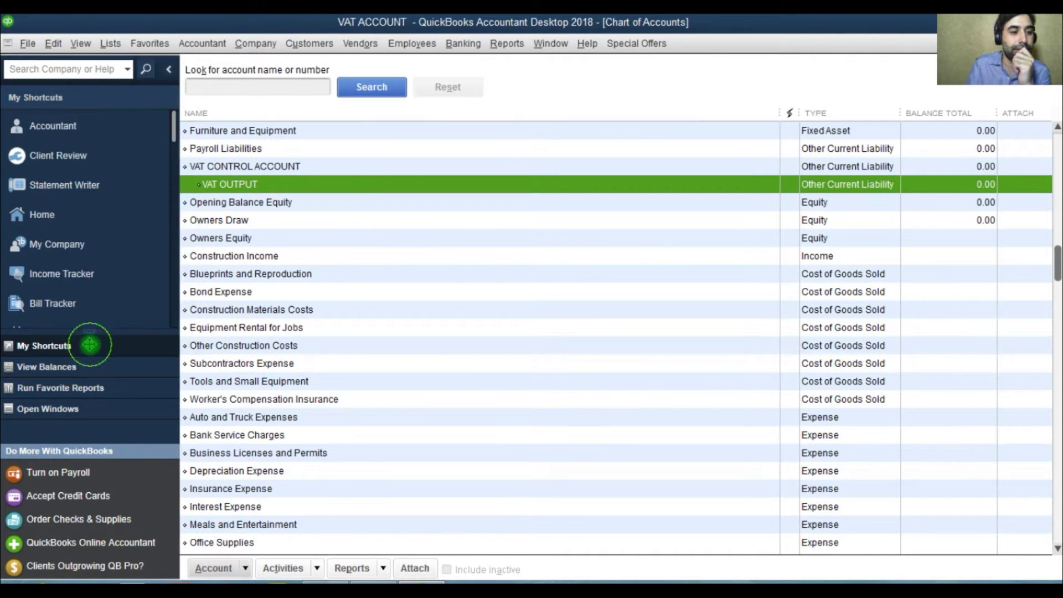
{"action": "left_click", "coordinate": [261, 108]}
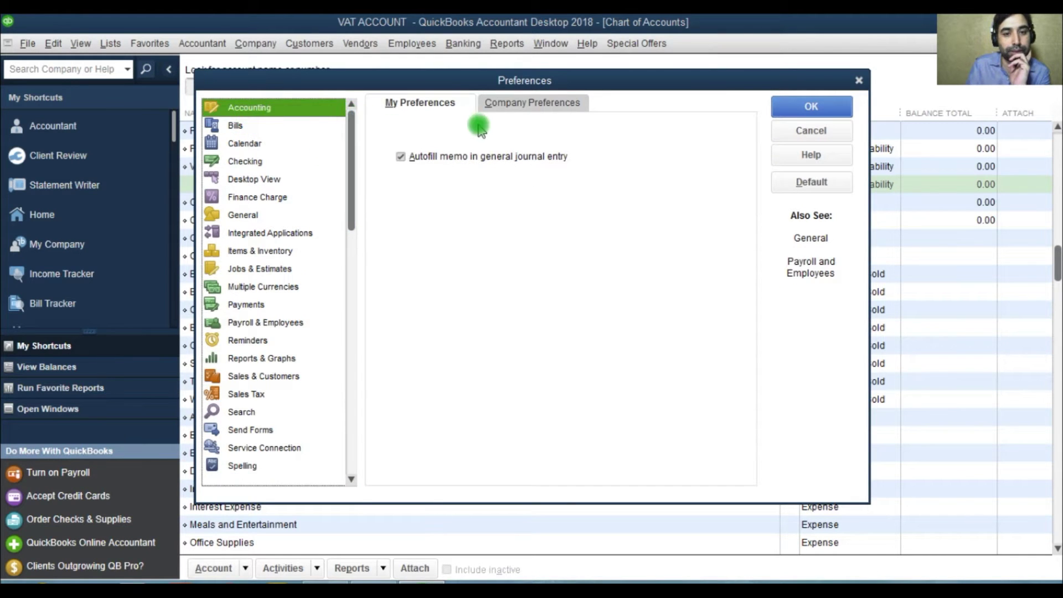
{"action": "left_click", "coordinate": [508, 102]}
{"action": "left_click", "coordinate": [402, 144]}
{"action": "left_click", "coordinate": [811, 106]}
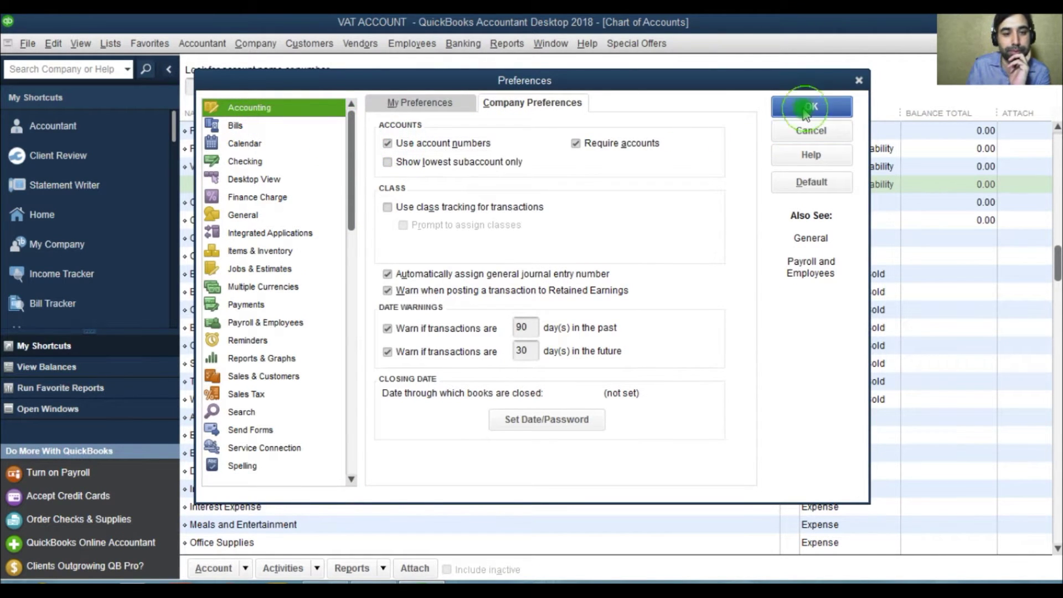
- Edit VAT CONTROL ACCOUNT to assign it number 25000 and save the account
{"action": "right_click", "coordinate": [245, 149]}
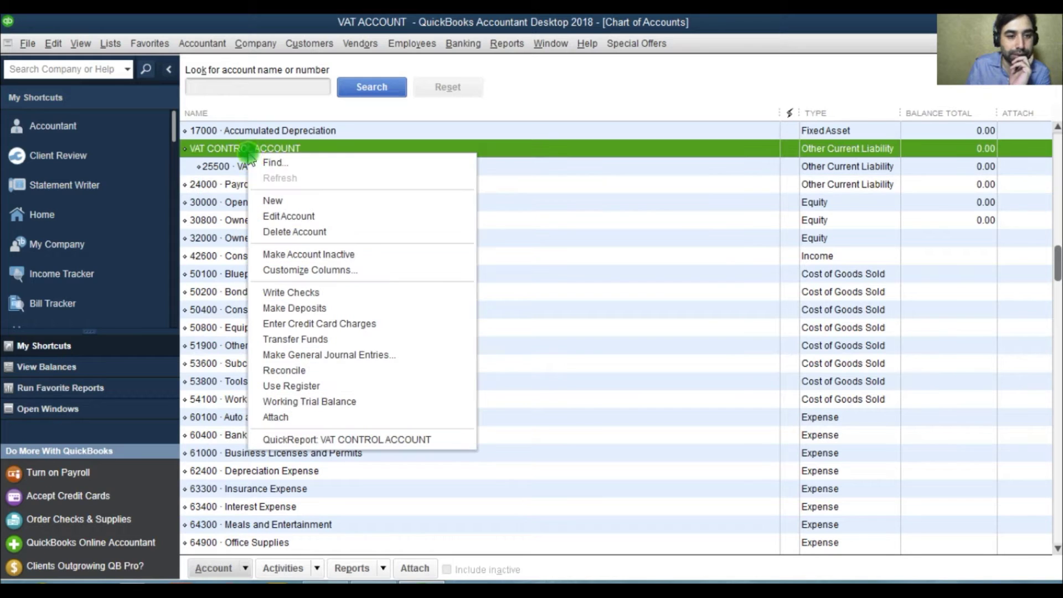
{"action": "left_click", "coordinate": [277, 217]}
{"action": "left_click", "coordinate": [675, 73]}
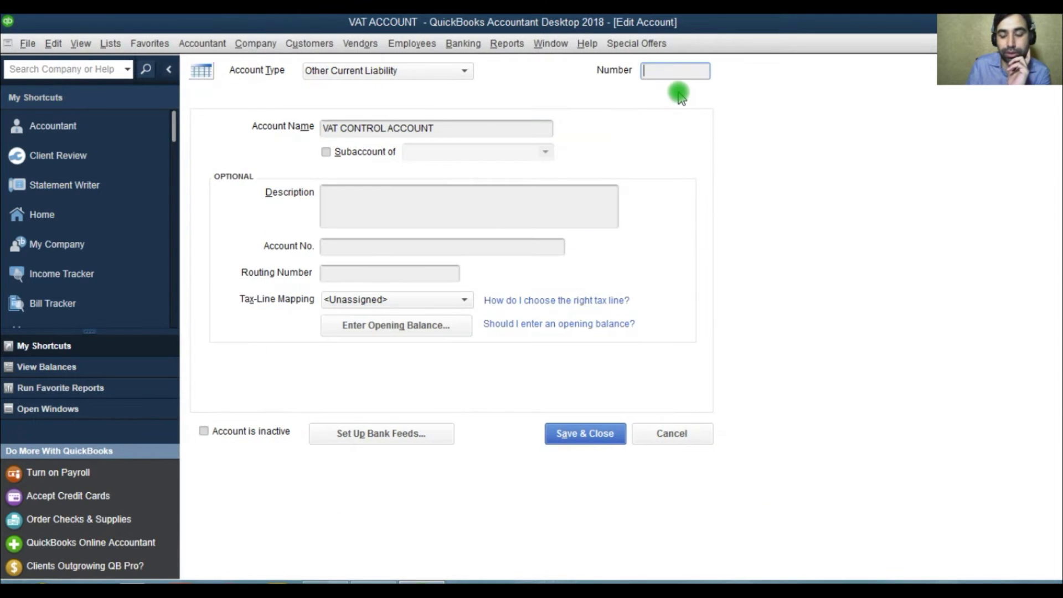
{"action": "type", "text": "25500"}
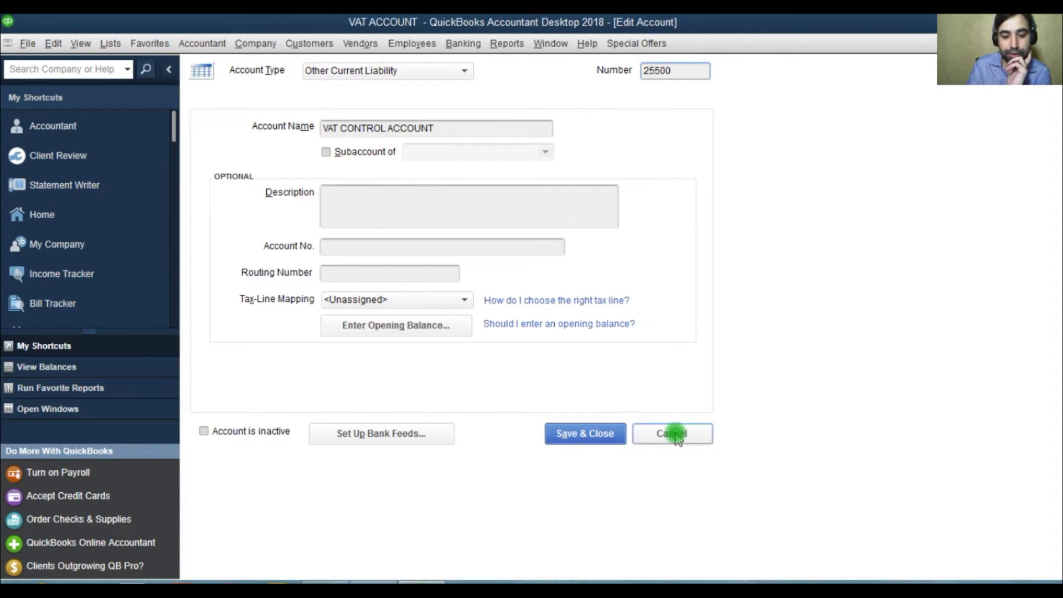
{"action": "left_click", "coordinate": [586, 437]}
{"action": "left_click", "coordinate": [529, 217]}
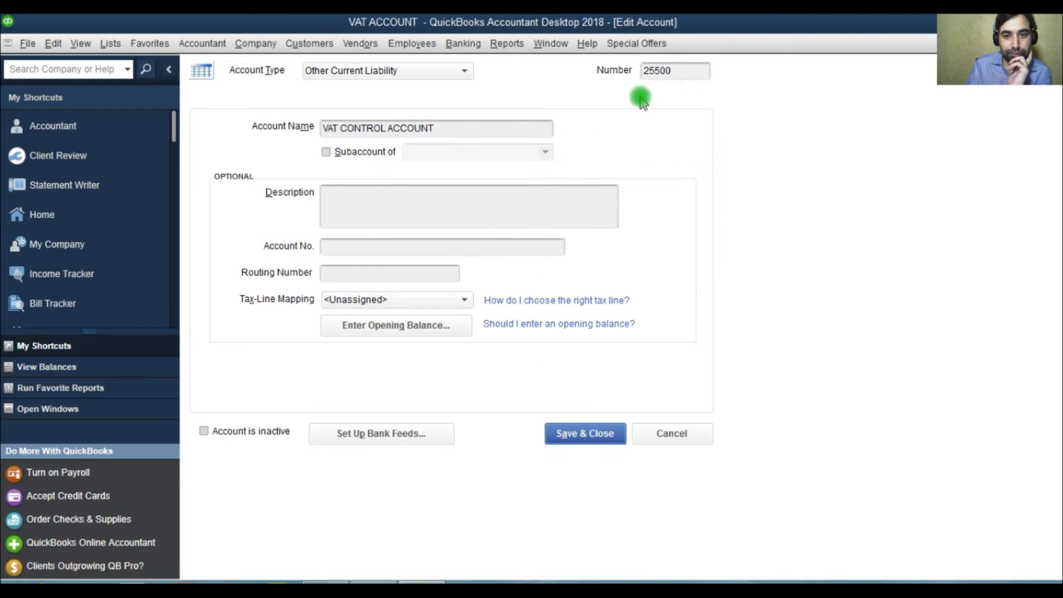
{"action": "left_click", "coordinate": [655, 72]}
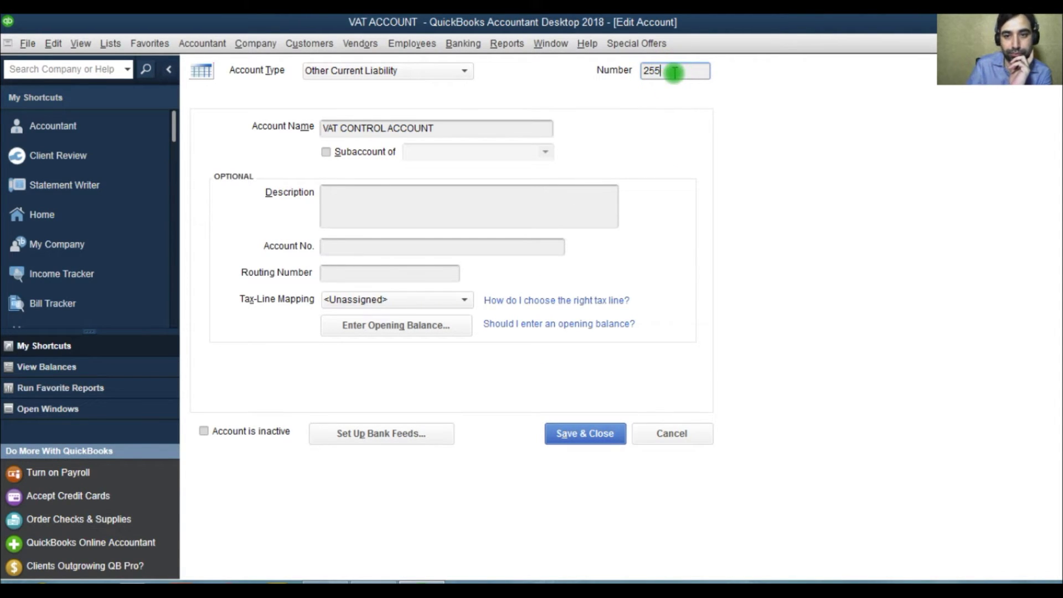
{"action": "type", "text": "000"}
{"action": "left_click", "coordinate": [582, 435]}
- Set the VAT OUTPUT subaccount's number to 25100 and save the account
{"action": "right_click", "coordinate": [238, 184]}
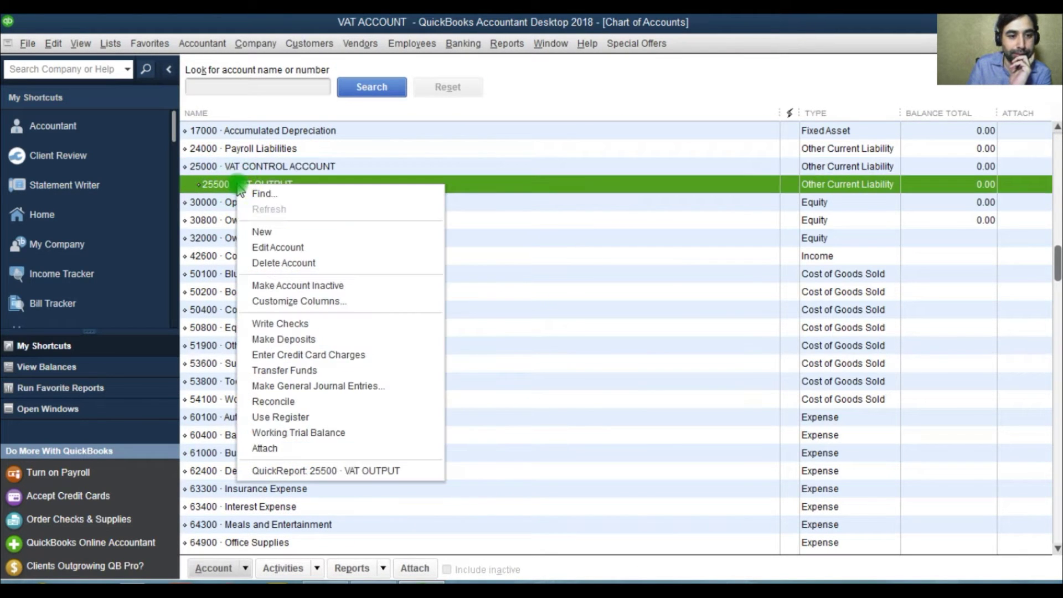
{"action": "left_click", "coordinate": [280, 248]}
{"action": "left_click", "coordinate": [659, 70]}
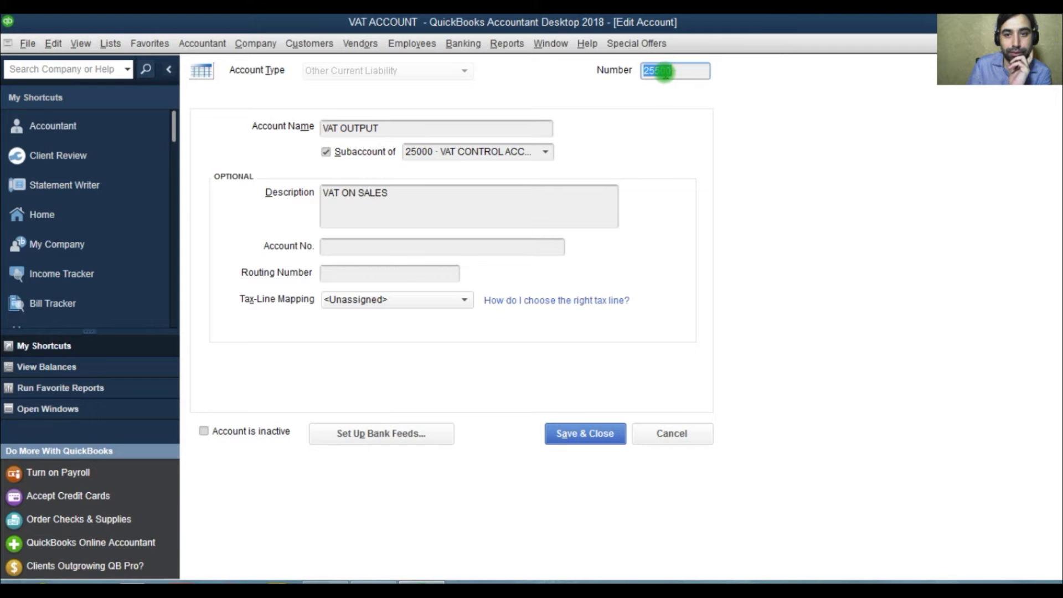
{"action": "type", "text": "1"}
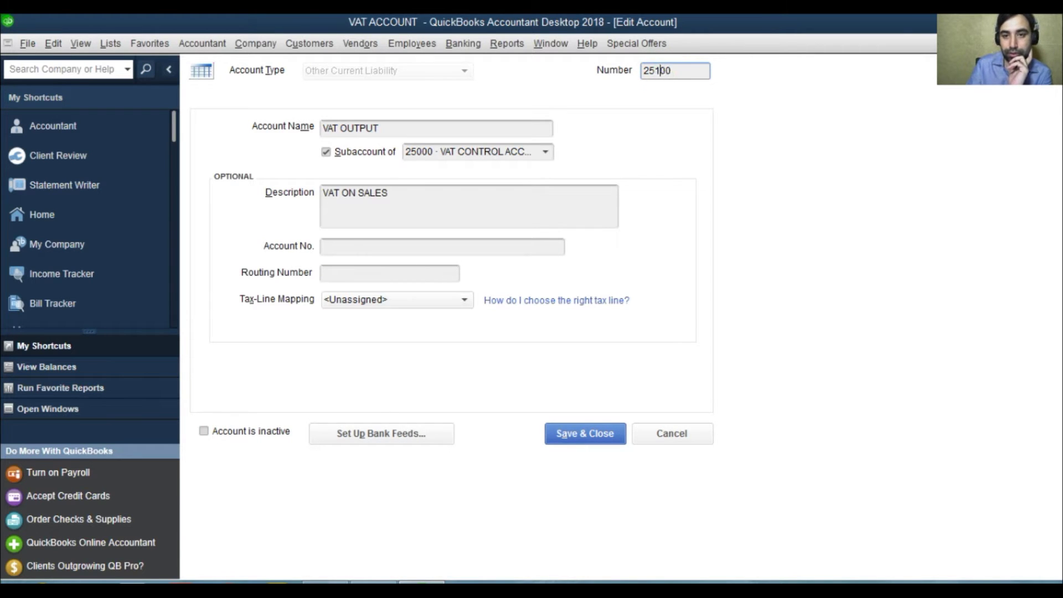
{"action": "left_click", "coordinate": [581, 434]}
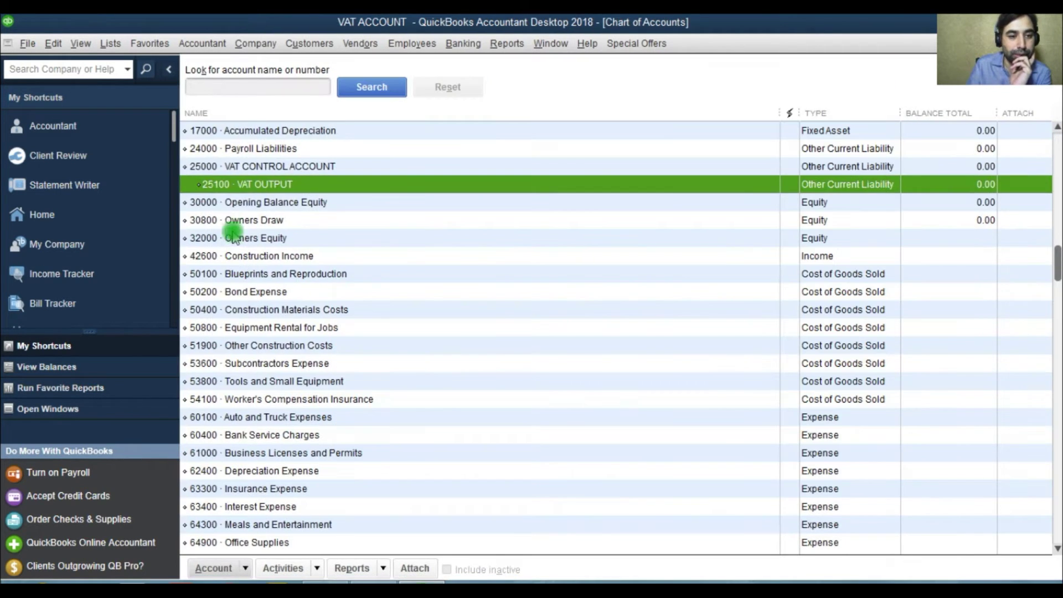
{"action": "left_click", "coordinate": [228, 166]}
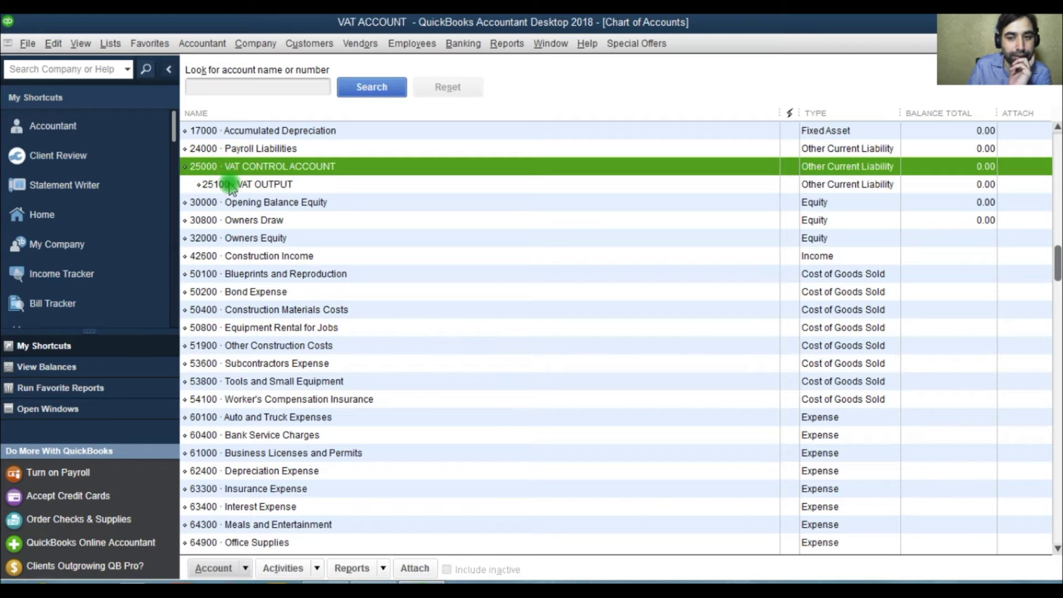
{"action": "left_click", "coordinate": [231, 185]}
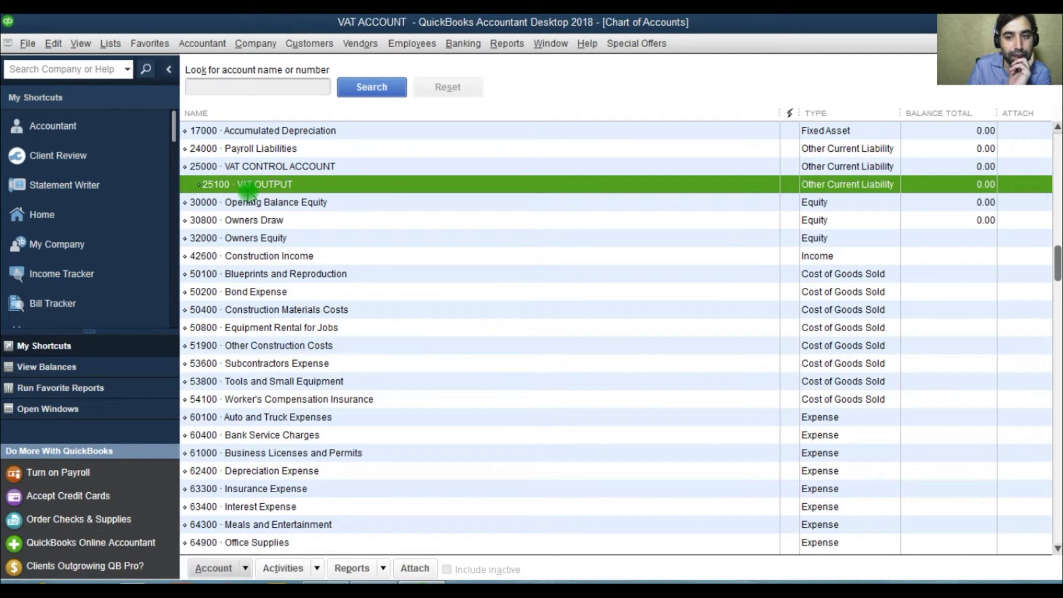
- Start a new account of the type Other Current Liability
{"action": "left_click", "coordinate": [212, 568]}
{"action": "left_click", "coordinate": [236, 348]}
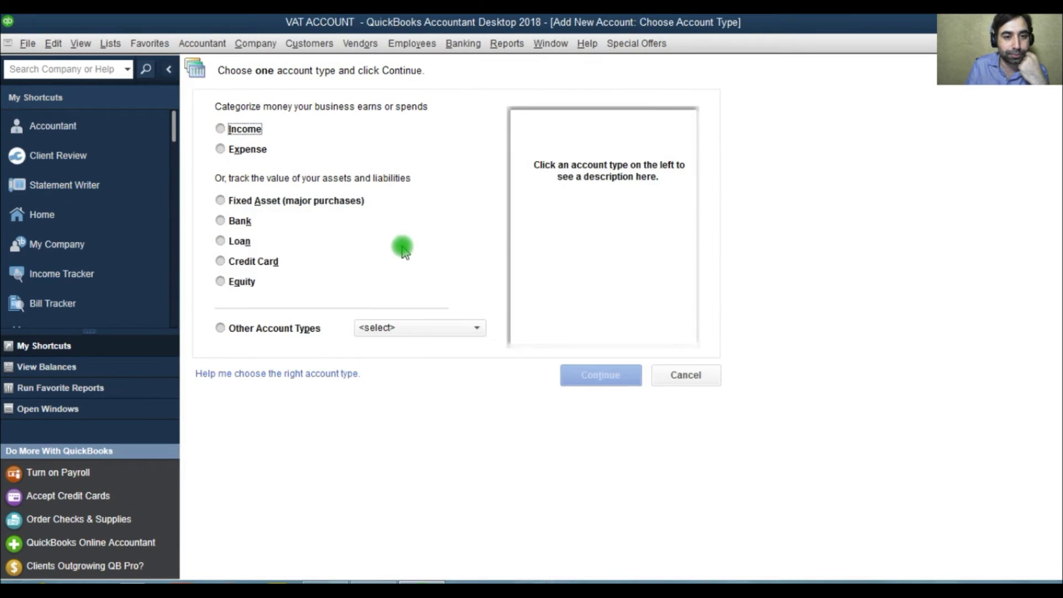
{"action": "left_click", "coordinate": [256, 327]}
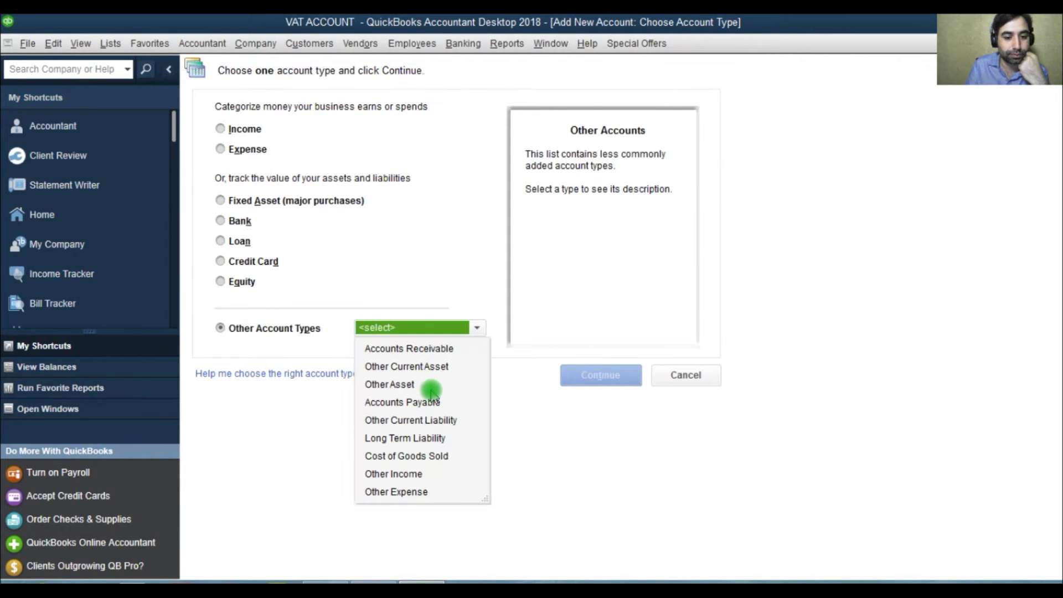
{"action": "left_click", "coordinate": [432, 421]}
{"action": "left_click", "coordinate": [601, 375]}
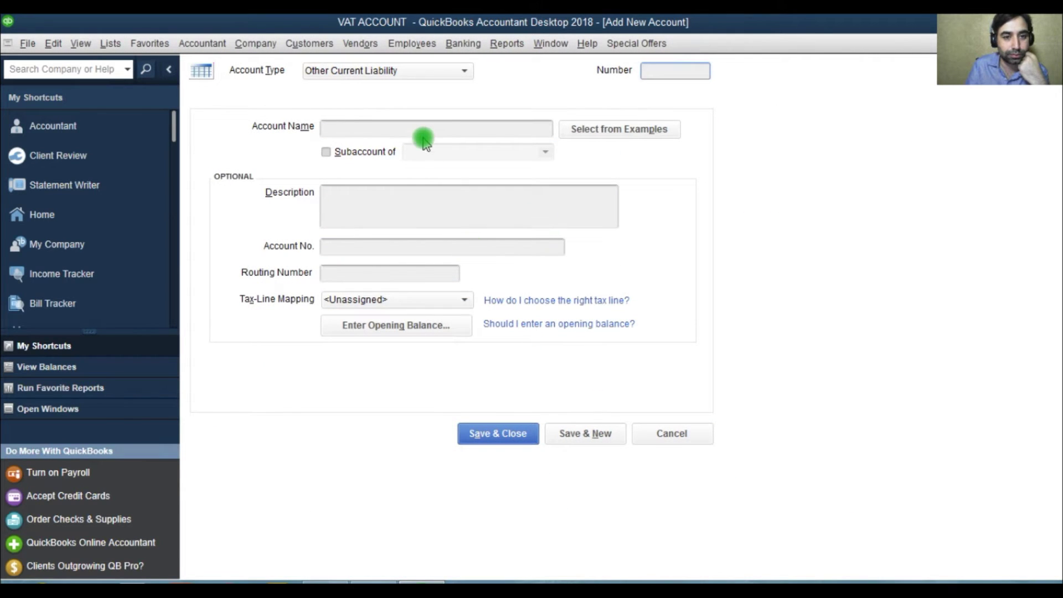
- Name the new account VAT INPUT and give it the number 25200
{"action": "left_click", "coordinate": [424, 133]}
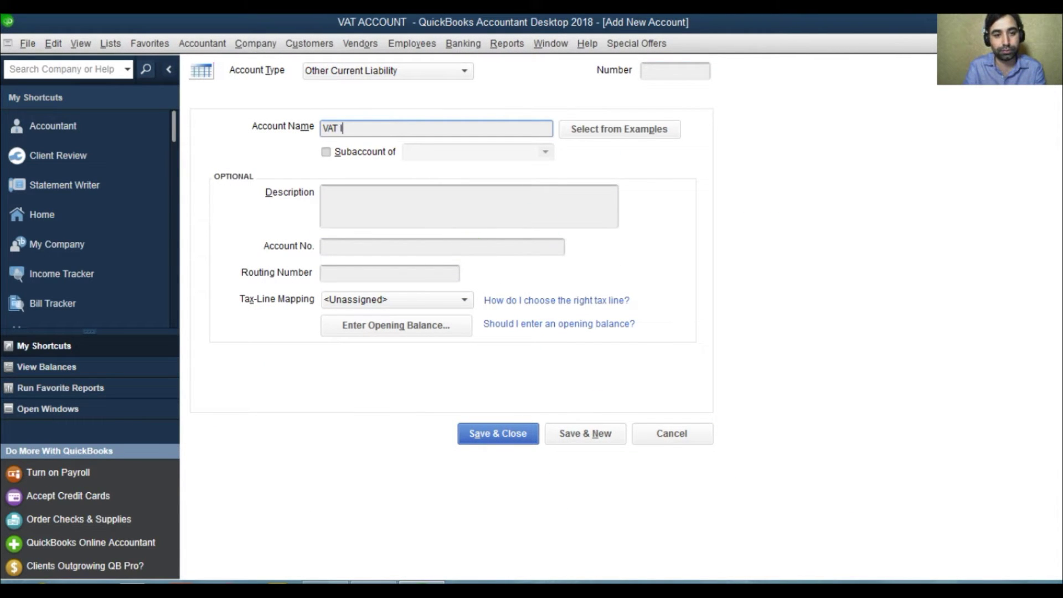
{"action": "left_click", "coordinate": [663, 74]}
{"action": "type", "text": "251"}
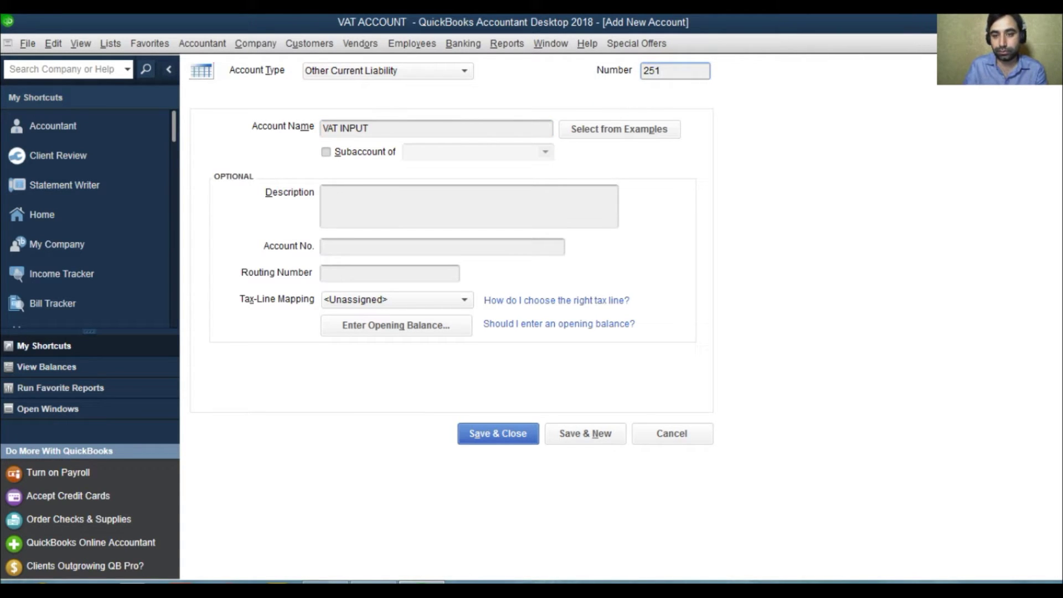
- Make VAT INPUT a subaccount of VAT CONTROL ACCOUNT and save the new account
{"action": "left_click", "coordinate": [367, 152]}
{"action": "left_click", "coordinate": [550, 151]}
{"action": "left_click", "coordinate": [444, 223]}
{"action": "left_click", "coordinate": [491, 437]}
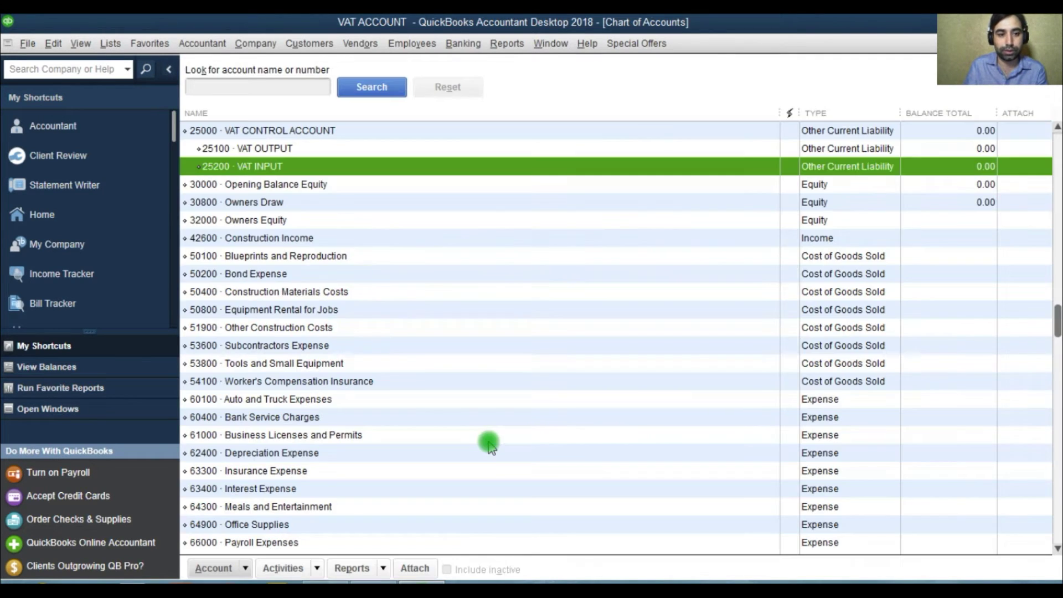
{"action": "left_click", "coordinate": [271, 131]}
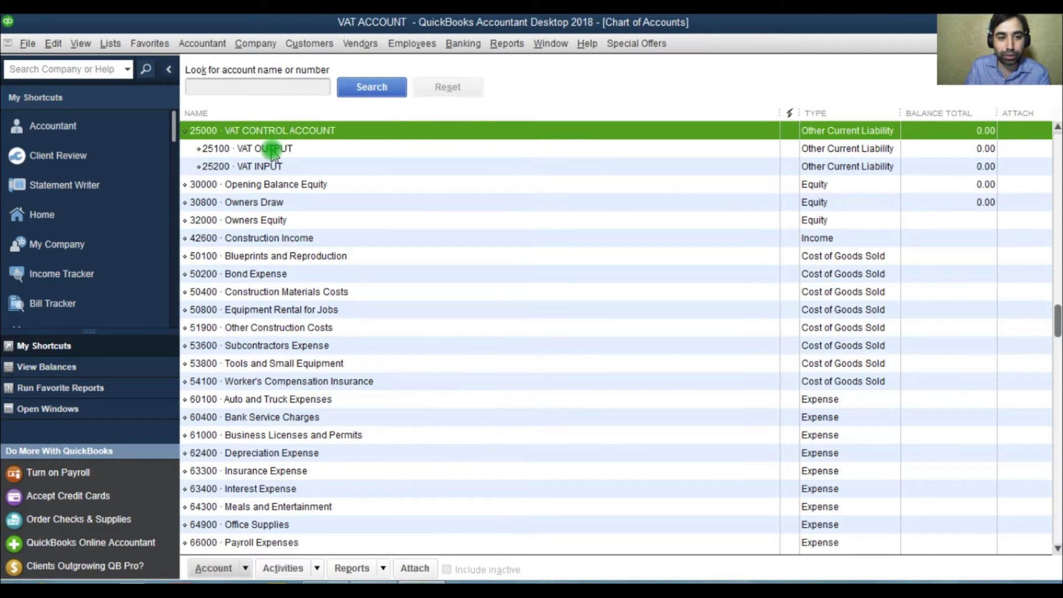
{"action": "left_click", "coordinate": [272, 149]}
{"action": "left_click", "coordinate": [271, 167]}
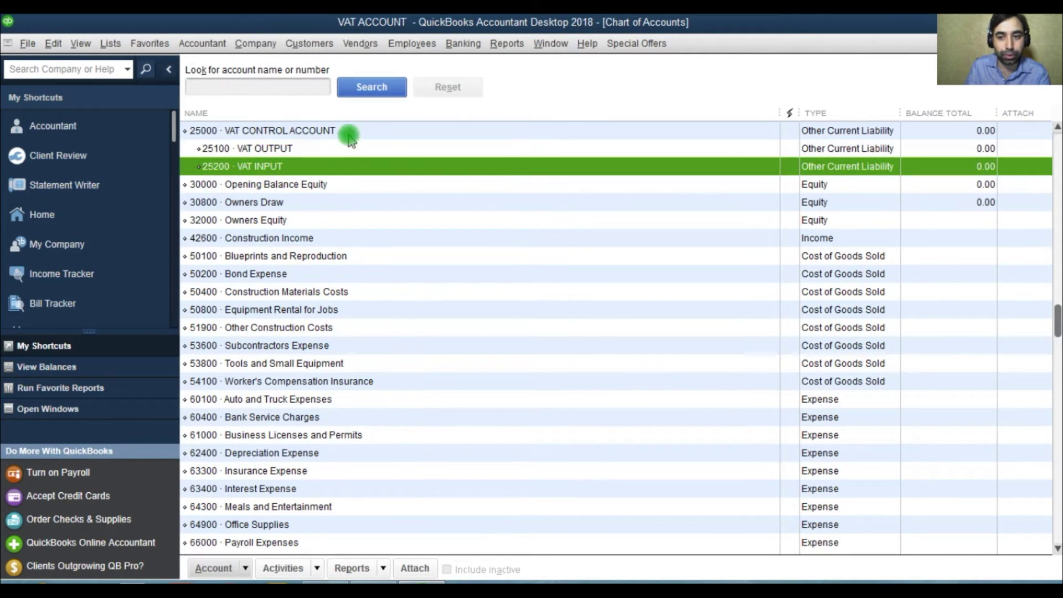
- Review the VAT control account and its output and input subaccounts in the chart of accounts
{"action": "left_click", "coordinate": [266, 148]}
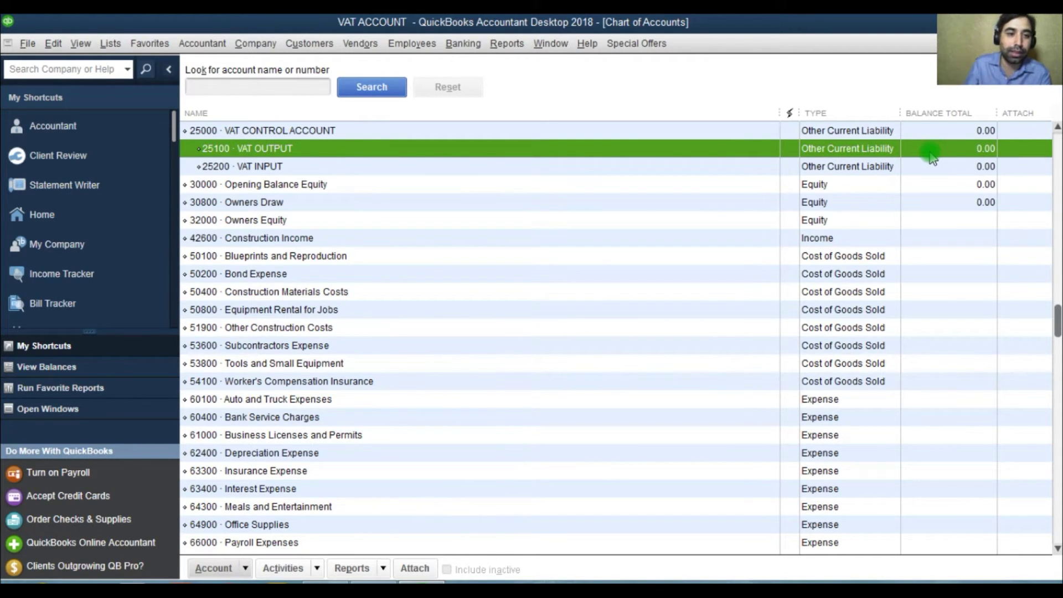
{"action": "left_click", "coordinate": [274, 167]}
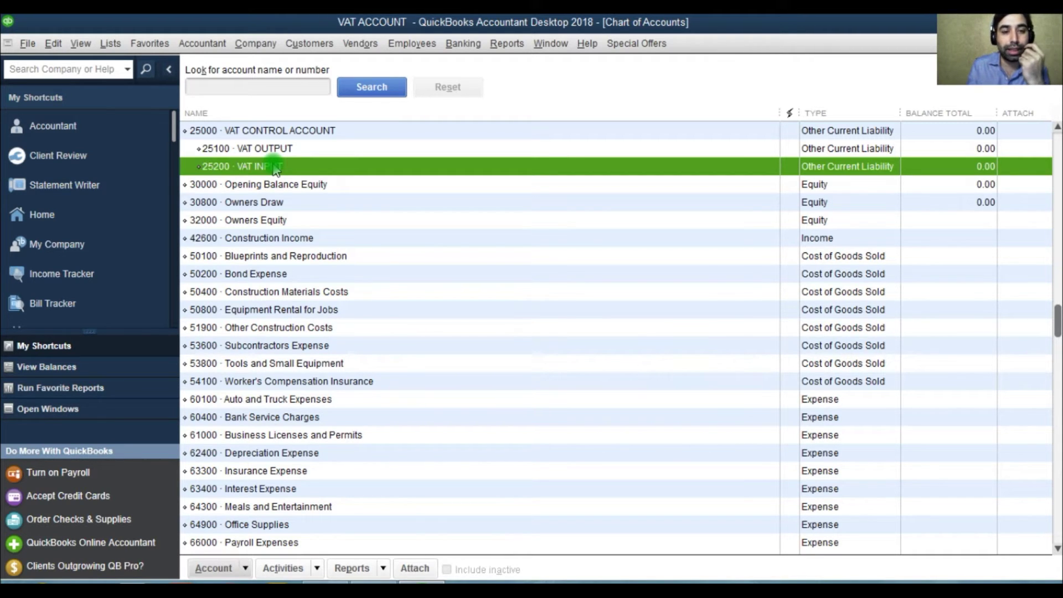
{"action": "left_click", "coordinate": [280, 130]}
{"action": "left_click", "coordinate": [767, 131]}
{"action": "left_click", "coordinate": [913, 137]}
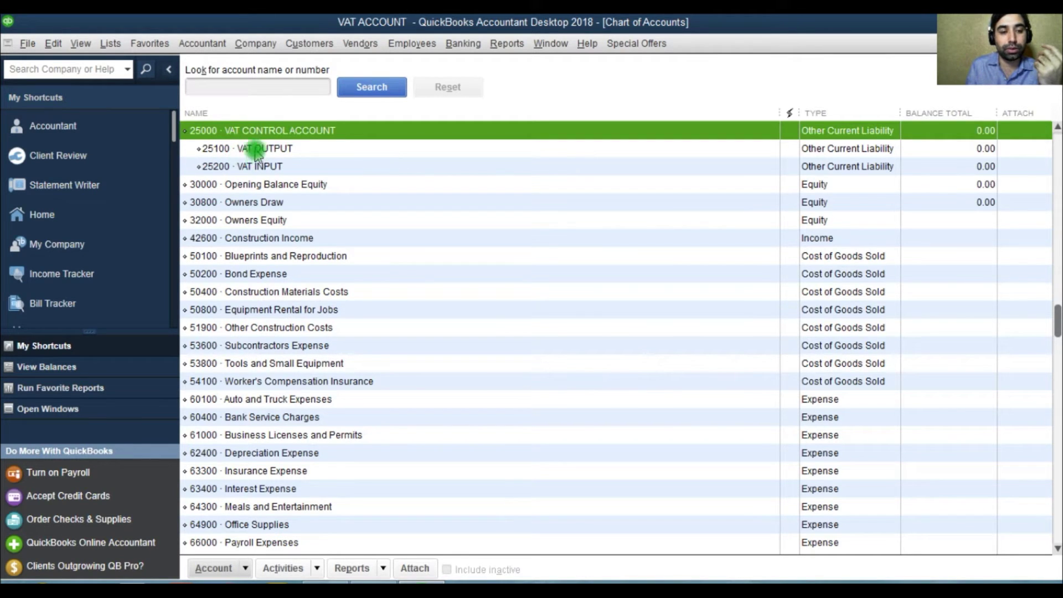
{"action": "left_click", "coordinate": [242, 165]}
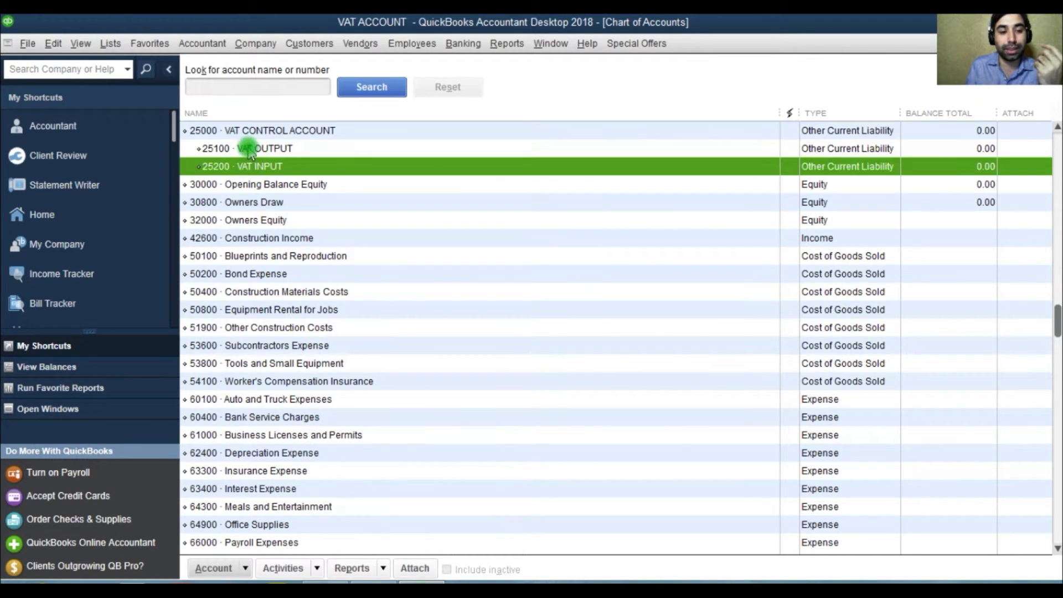
{"action": "left_click", "coordinate": [248, 149]}
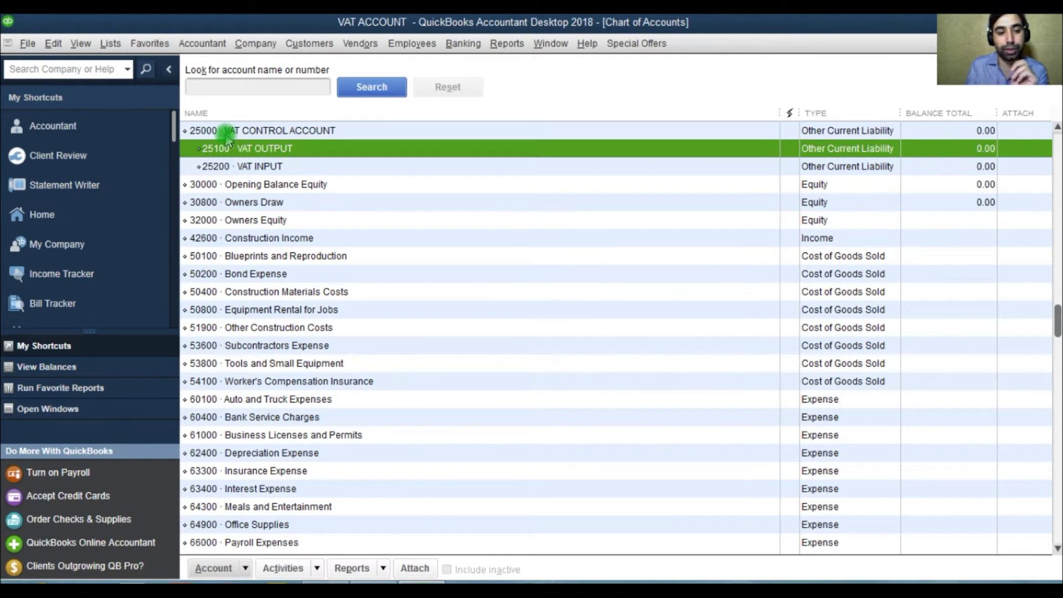
{"action": "left_click", "coordinate": [238, 570]}
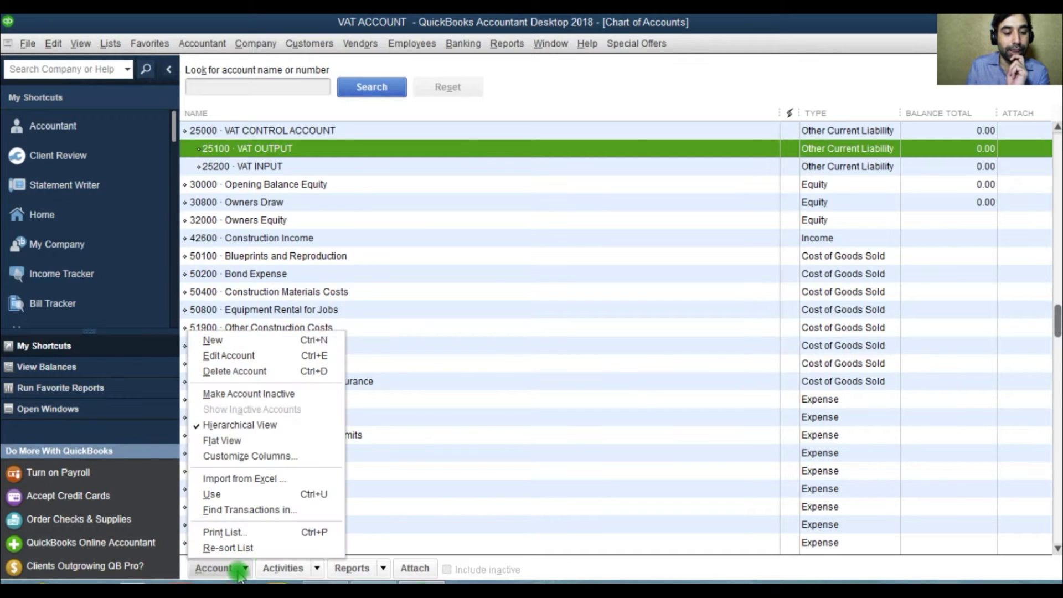
- Start a new Other Charge item in the item list and name it VAT INPUT
{"action": "left_click", "coordinate": [111, 44]}
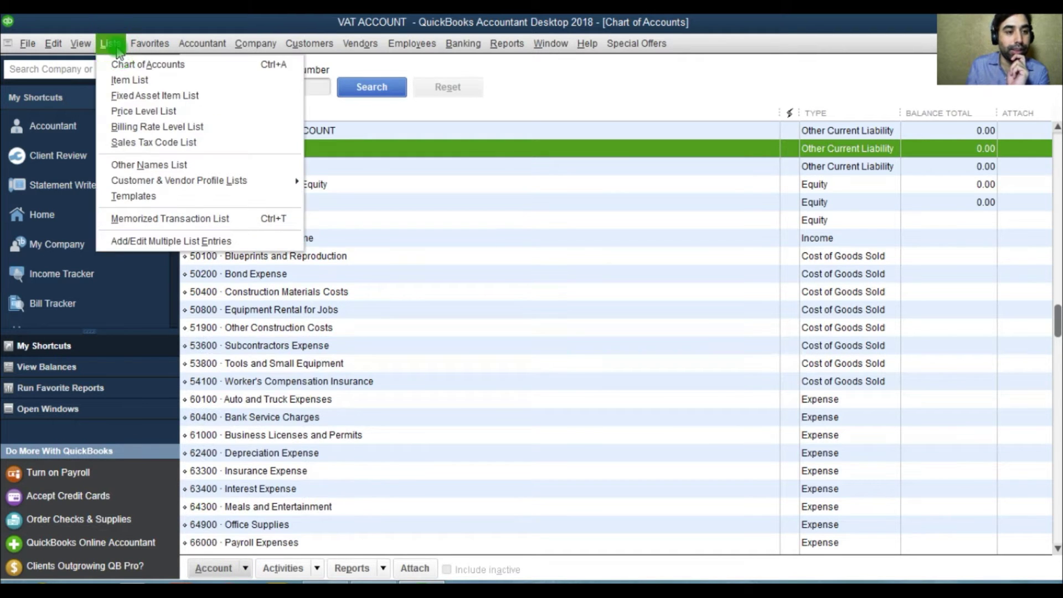
{"action": "left_click", "coordinate": [131, 79]}
{"action": "left_click", "coordinate": [229, 566]}
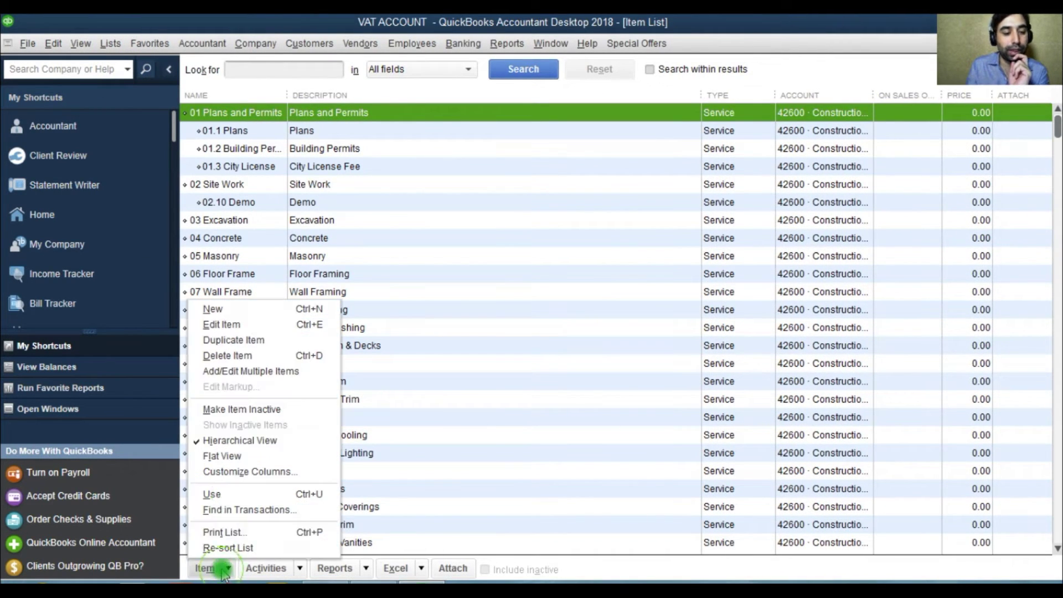
{"action": "left_click", "coordinate": [219, 306]}
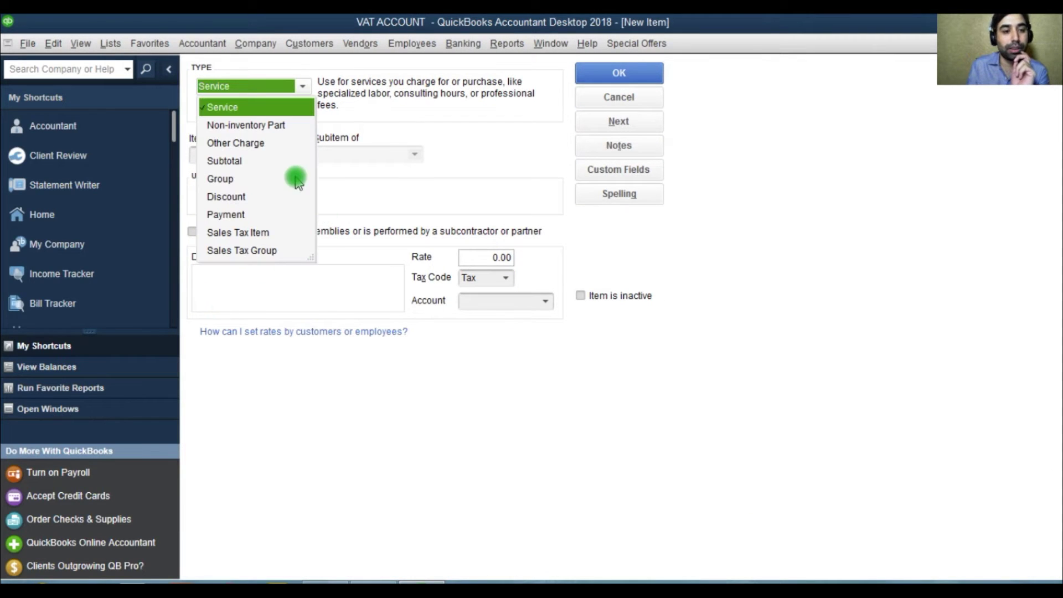
{"action": "left_click", "coordinate": [238, 144]}
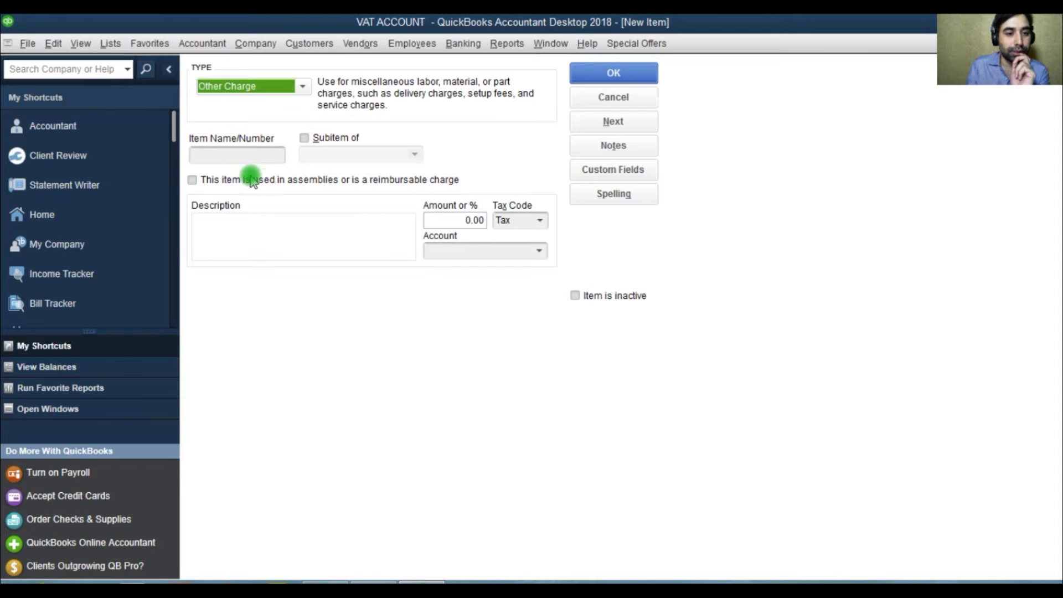
{"action": "left_click", "coordinate": [247, 156]}
{"action": "type", "text": "VAT INPUT"}
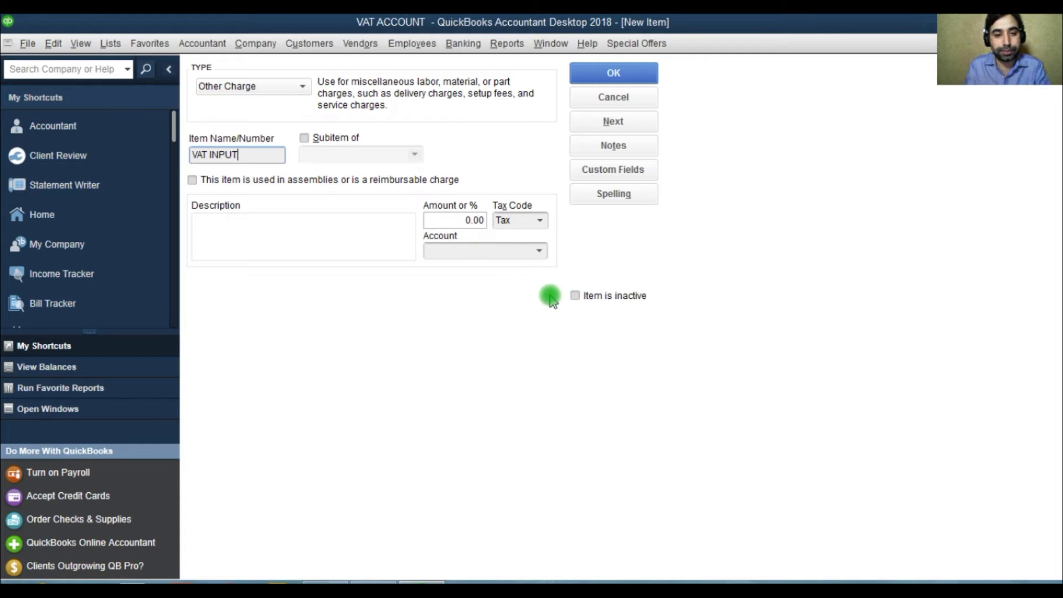
- Assign the VAT INPUT item to account 25000 VAT CONTROL ACCOUNT and save the item
{"action": "left_click", "coordinate": [532, 251]}
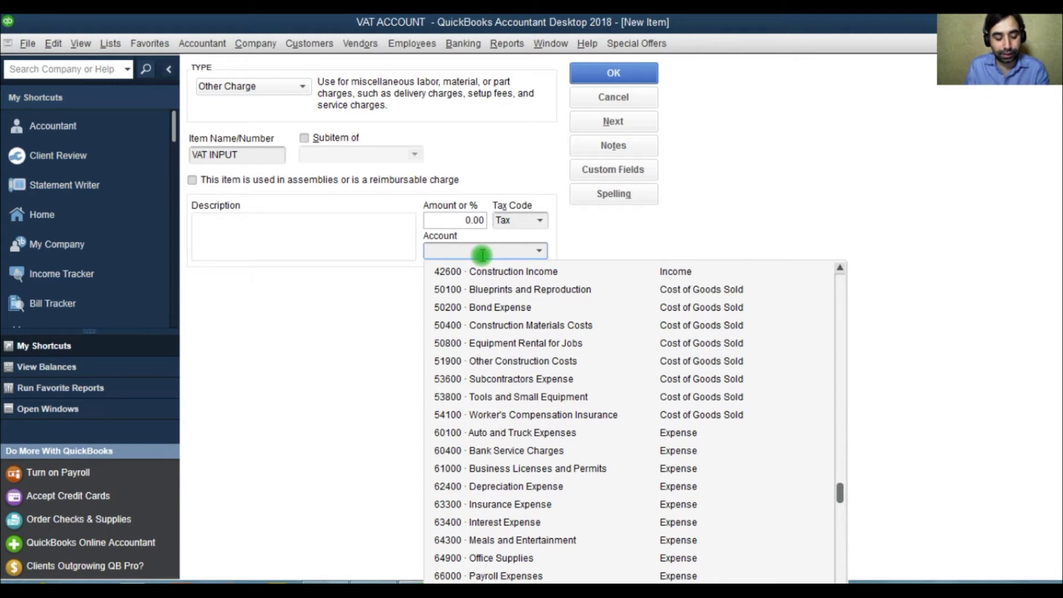
{"action": "type", "text": "v"}
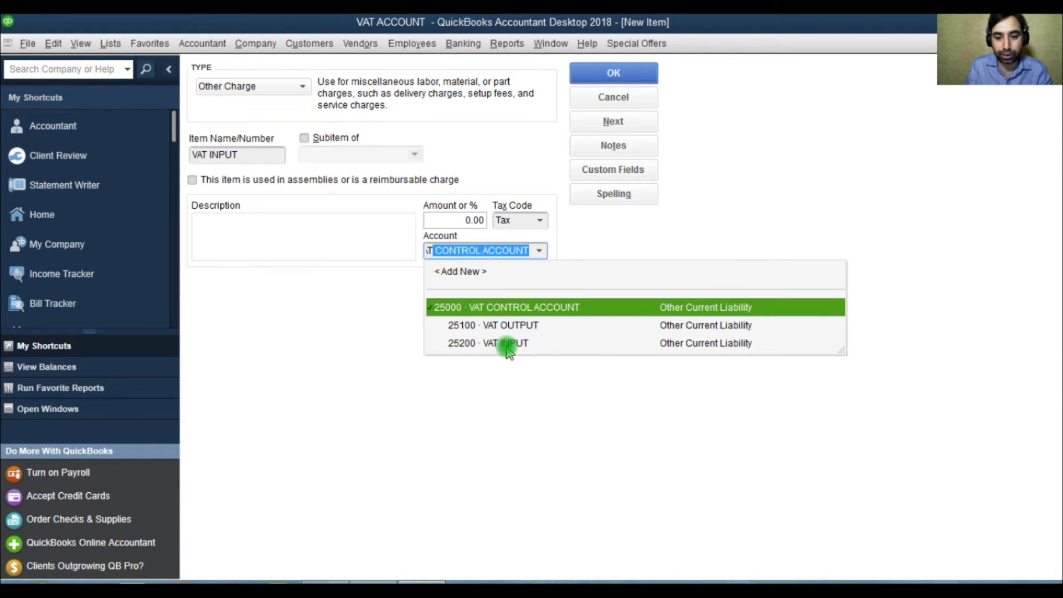
{"action": "left_click", "coordinate": [507, 347]}
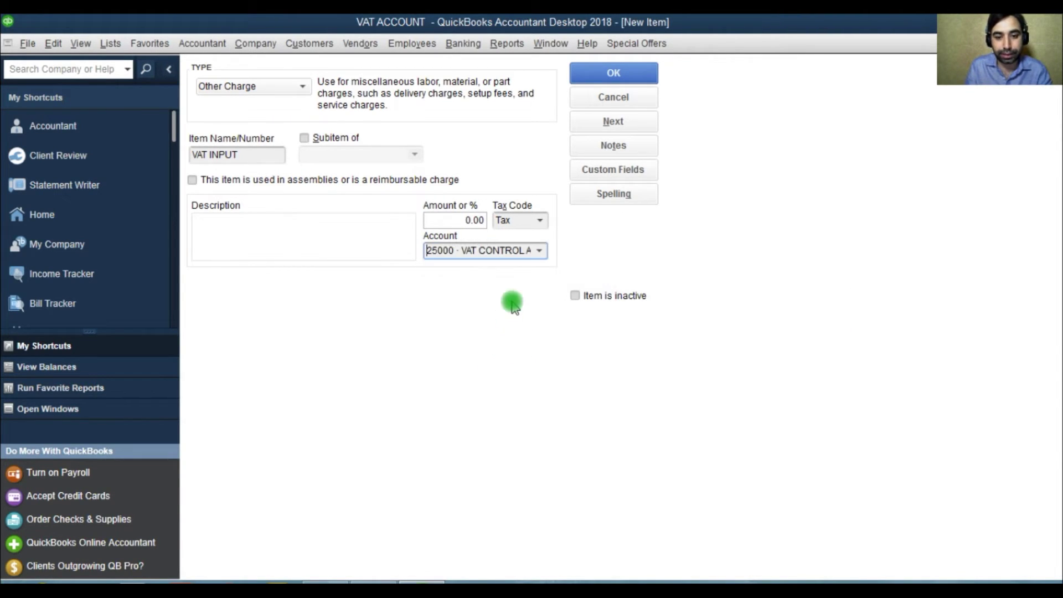
{"action": "left_click", "coordinate": [539, 250]}
{"action": "left_click", "coordinate": [504, 382]}
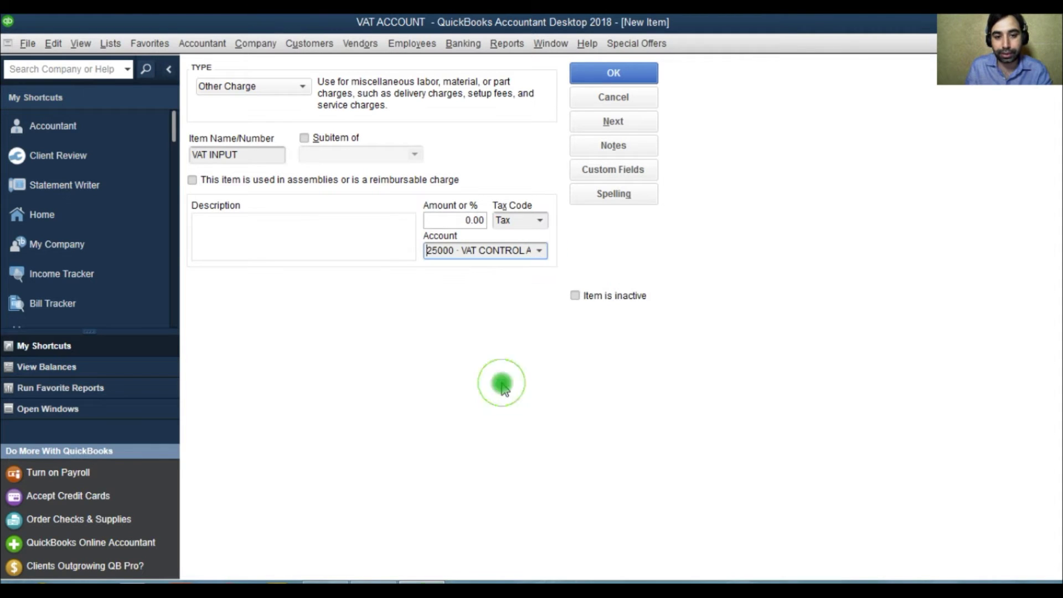
{"action": "left_click", "coordinate": [613, 73]}
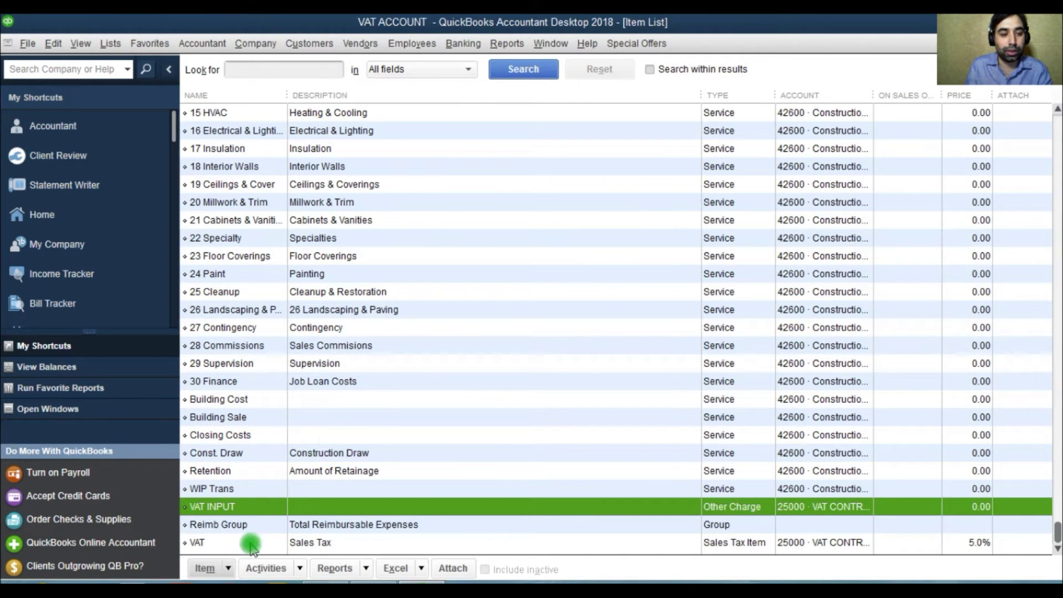
- Search the item list for VAT and rename the VAT sales tax item to VAT OUTPUT
{"action": "left_click", "coordinate": [255, 71]}
{"action": "type", "text": "VAT"}
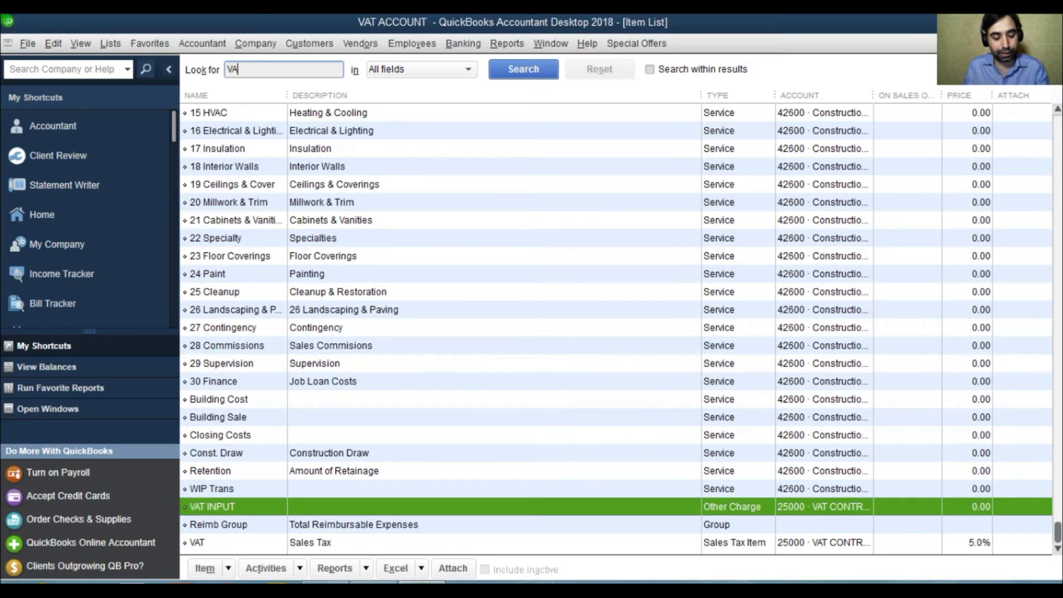
{"action": "left_click", "coordinate": [529, 70]}
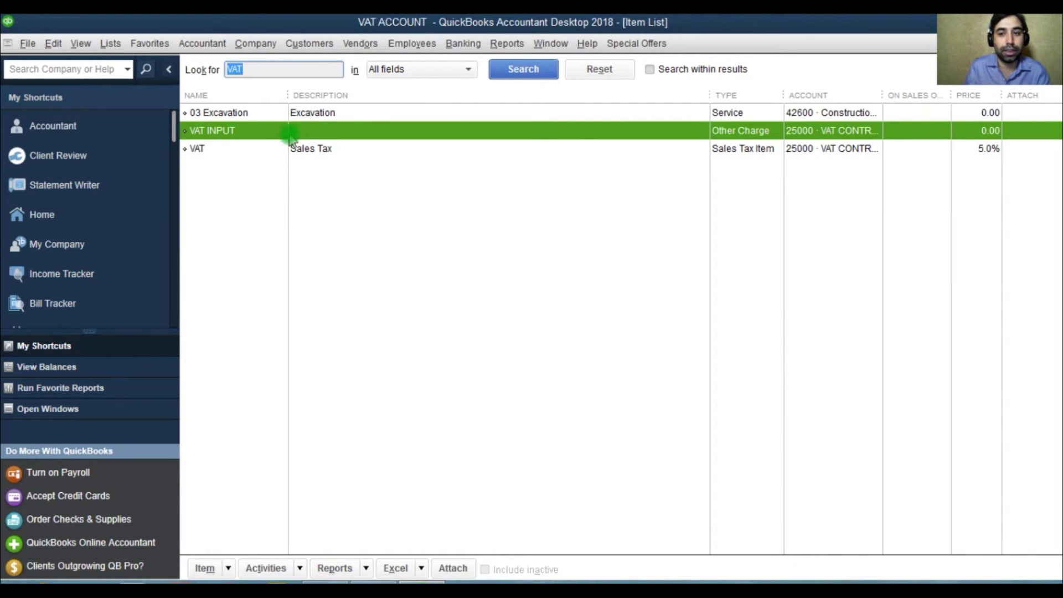
{"action": "left_click", "coordinate": [237, 148]}
{"action": "right_click", "coordinate": [240, 157]}
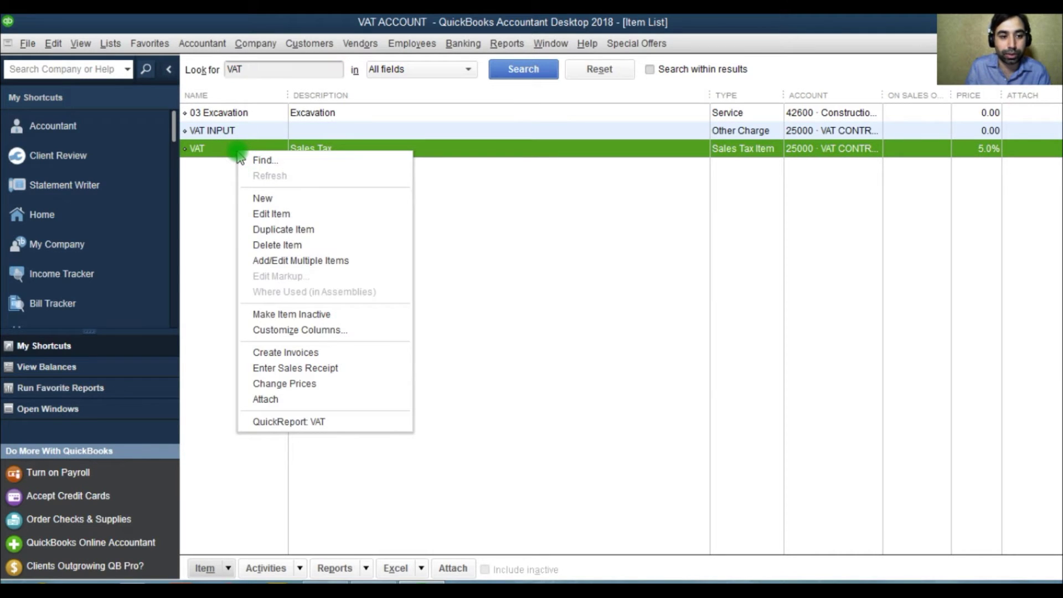
{"action": "left_click", "coordinate": [260, 214]}
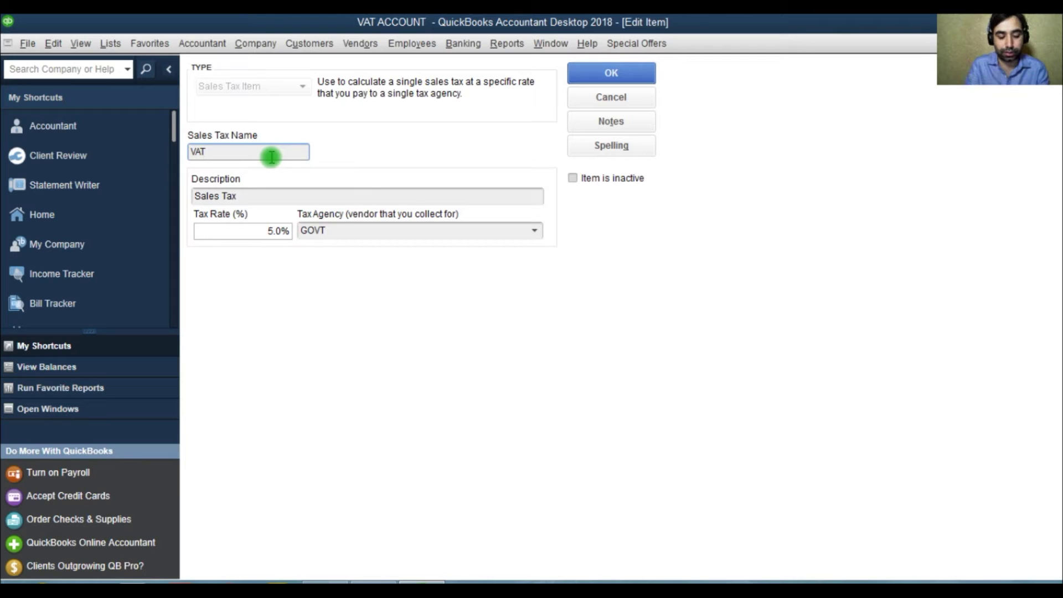
{"action": "type", "text": "OUTPUT"}
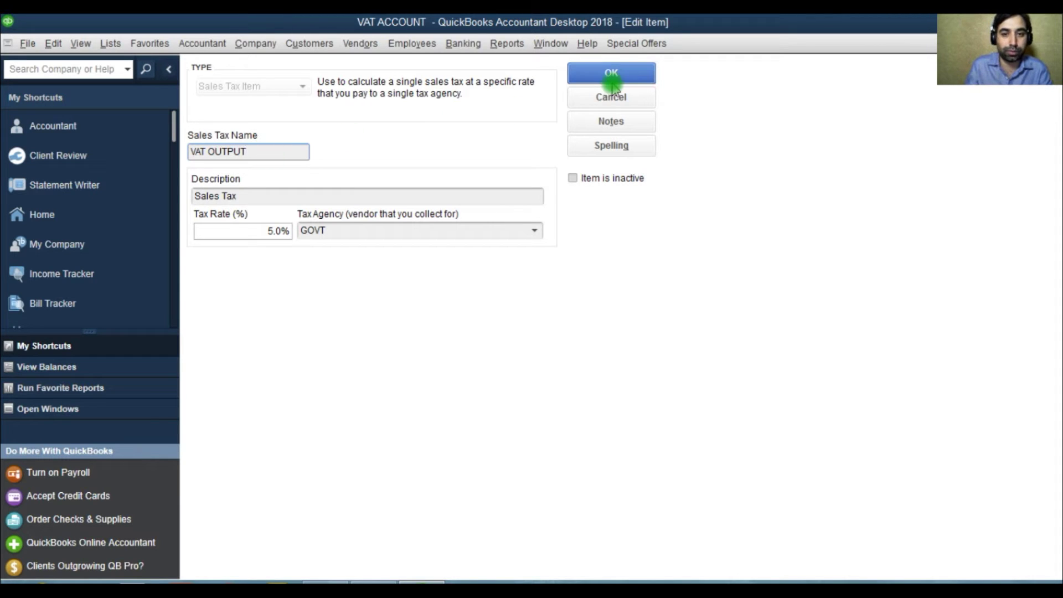
{"action": "left_click", "coordinate": [612, 73]}
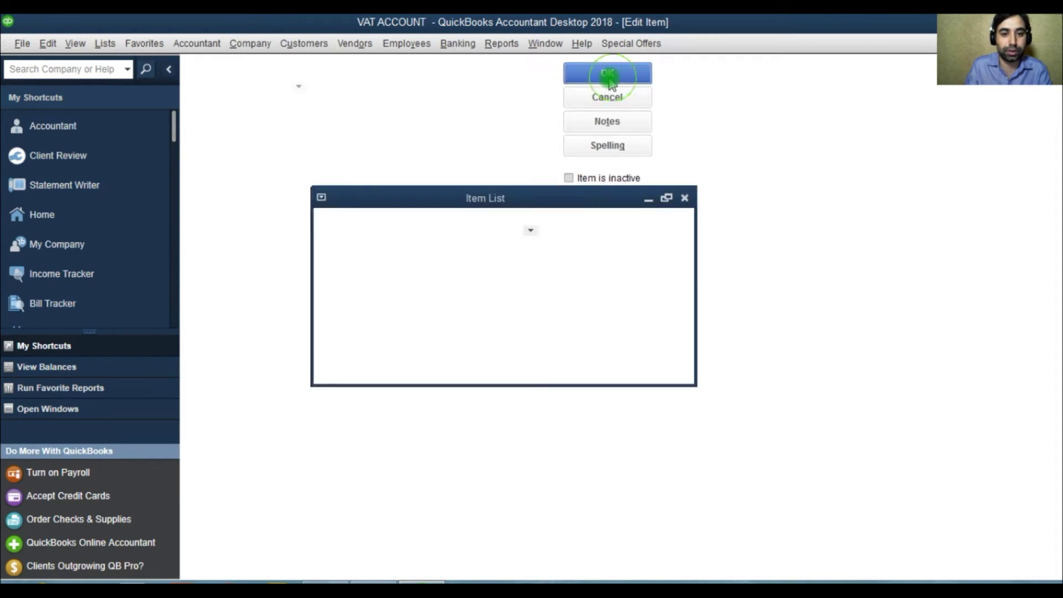
- Compare the VAT INPUT and VAT OUTPUT items in the item list, and close the open lists
{"action": "left_click", "coordinate": [244, 133]}
{"action": "left_click", "coordinate": [249, 147]}
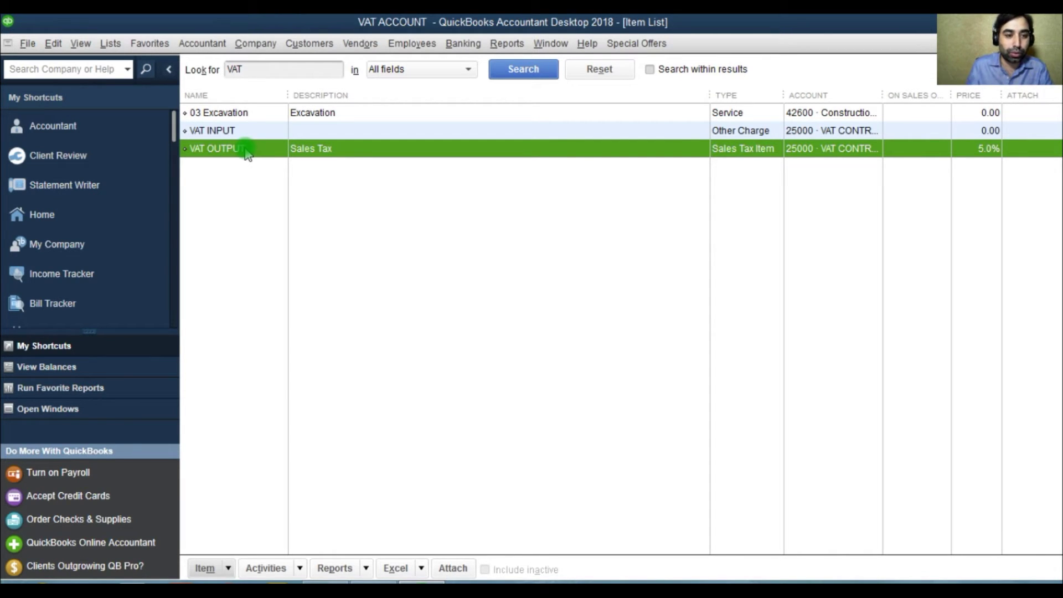
{"action": "left_click", "coordinate": [215, 131]}
{"action": "left_click", "coordinate": [223, 150]}
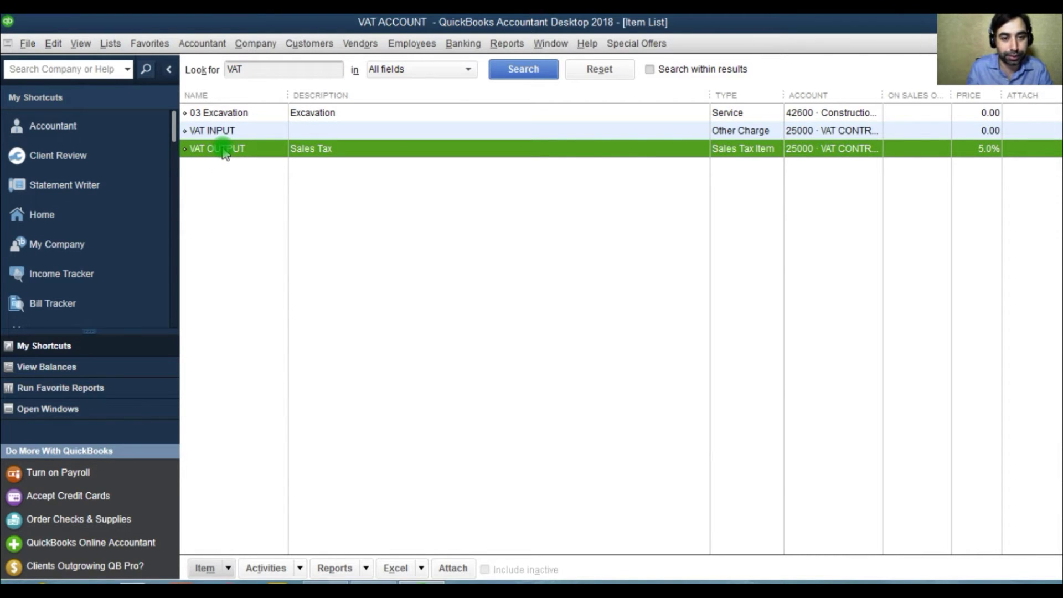
{"action": "key", "text": "Escape"}
{"action": "key", "text": "Escape"}
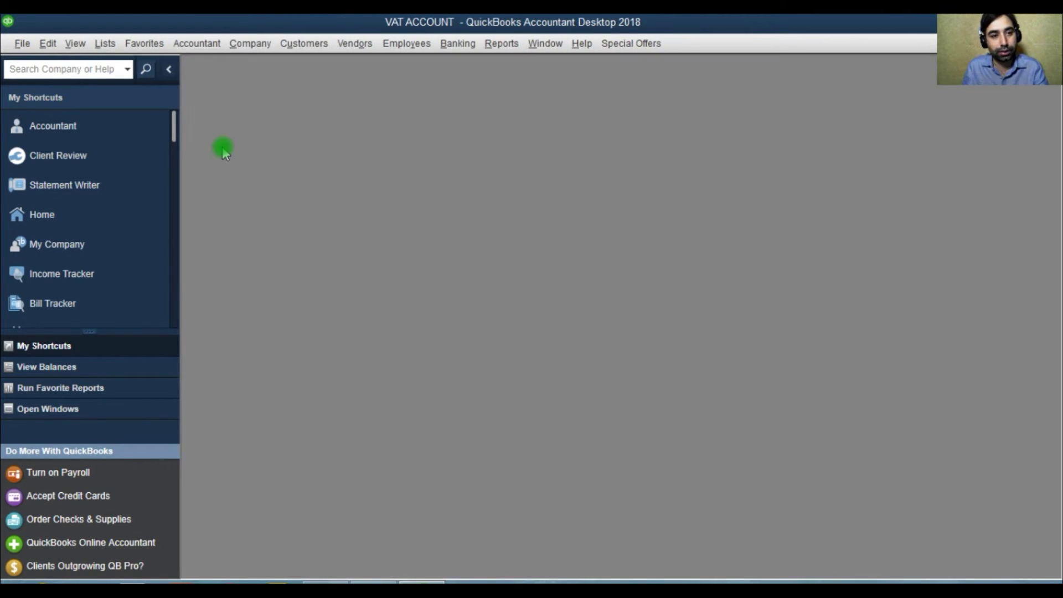
- Reopen the chart of accounts at full size and check the VAT control account with its two subaccounts
{"action": "left_click", "coordinate": [104, 44]}
{"action": "key", "text": "a"}
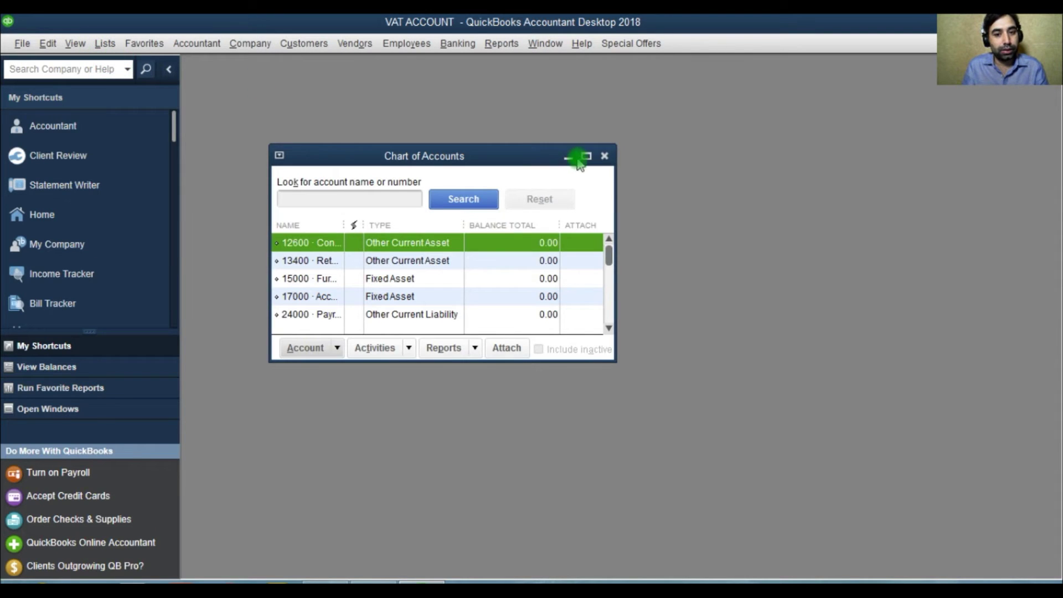
{"action": "left_click", "coordinate": [583, 156]}
{"action": "left_click", "coordinate": [277, 219]}
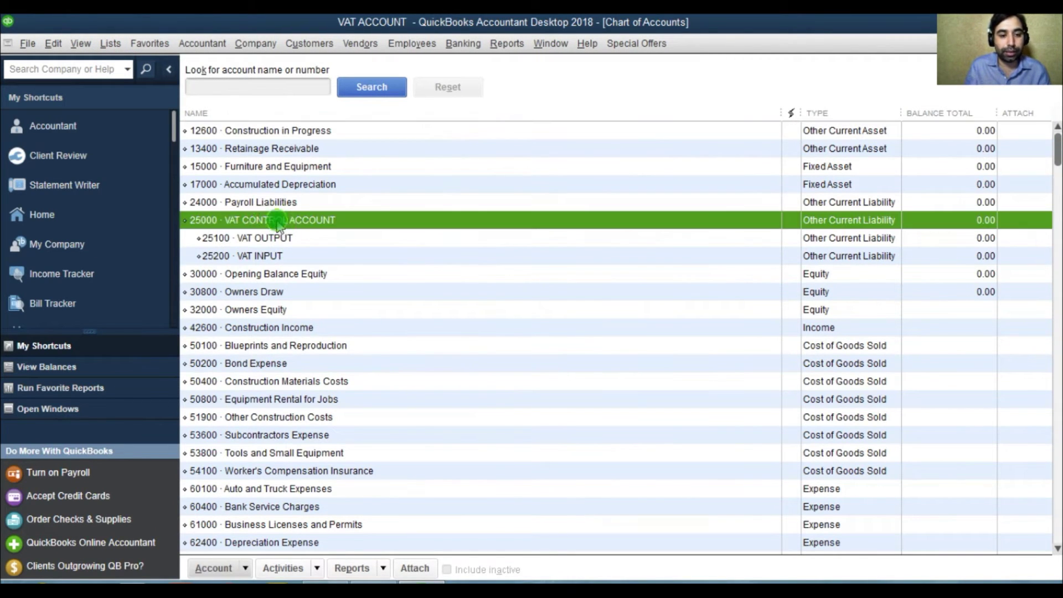
{"action": "left_click", "coordinate": [274, 238]}
{"action": "left_click", "coordinate": [271, 256]}
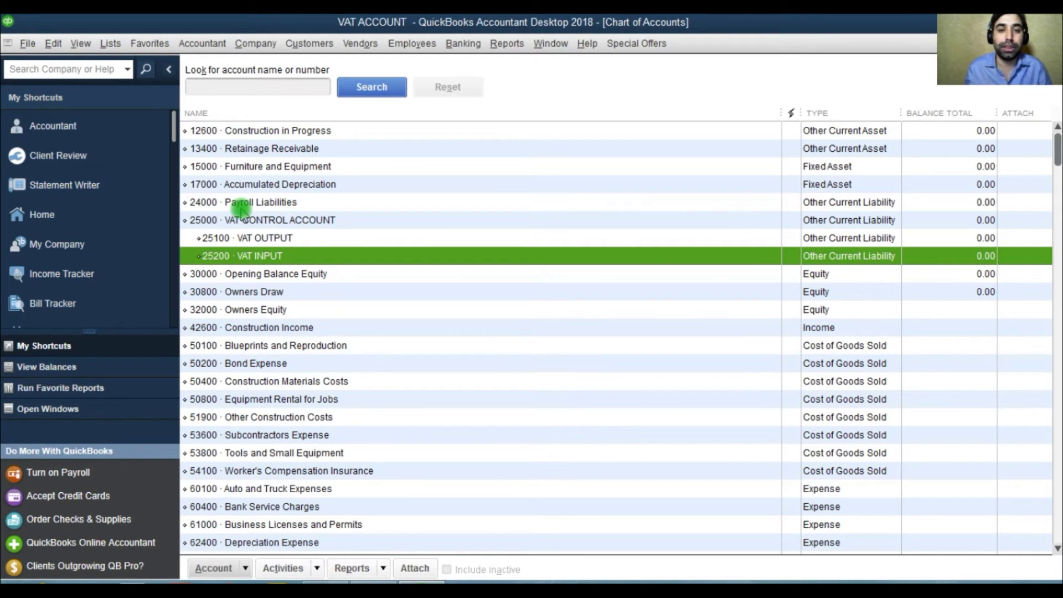
- Start a new customer invoice and set its template to Intuit Service Invoice
{"action": "left_click", "coordinate": [309, 43]}
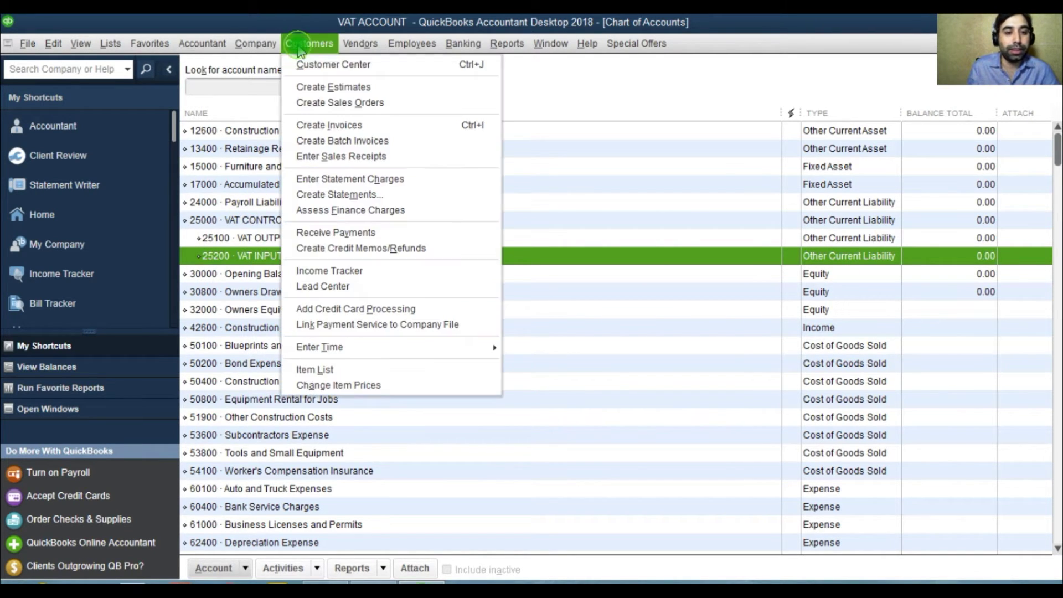
{"action": "left_click", "coordinate": [332, 125]}
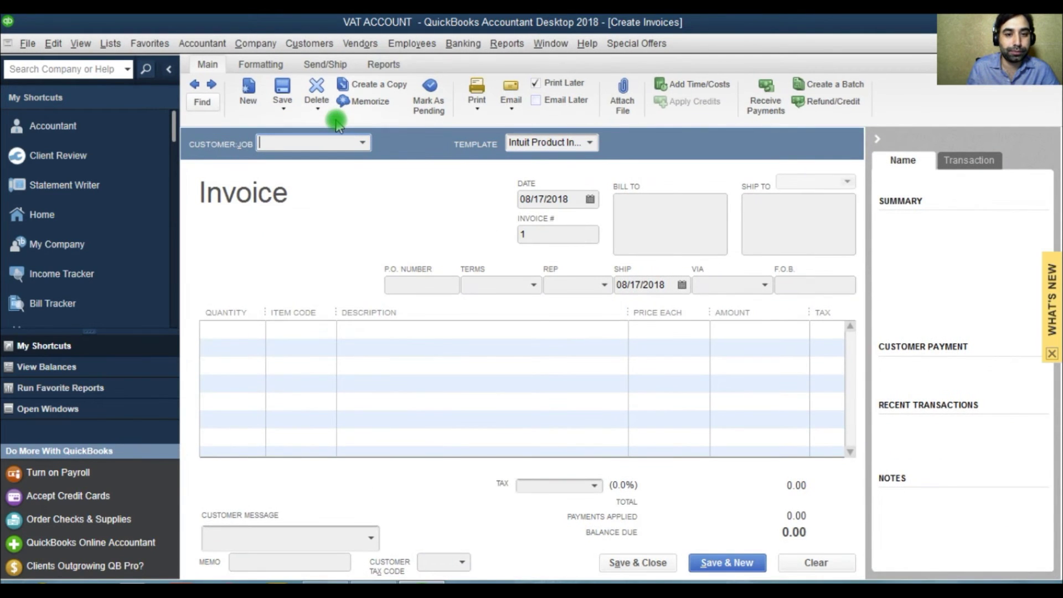
{"action": "left_click", "coordinate": [590, 143]}
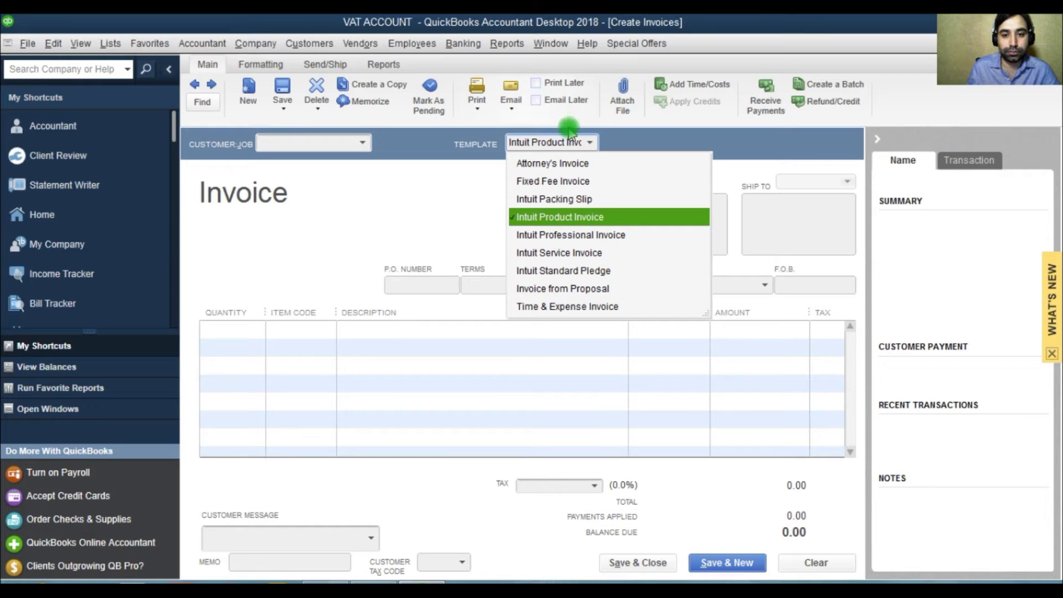
{"action": "left_click", "coordinate": [560, 253]}
- View the items available for the first invoice line, and change the template to Time & Expense Invoice
{"action": "left_click", "coordinate": [264, 334]}
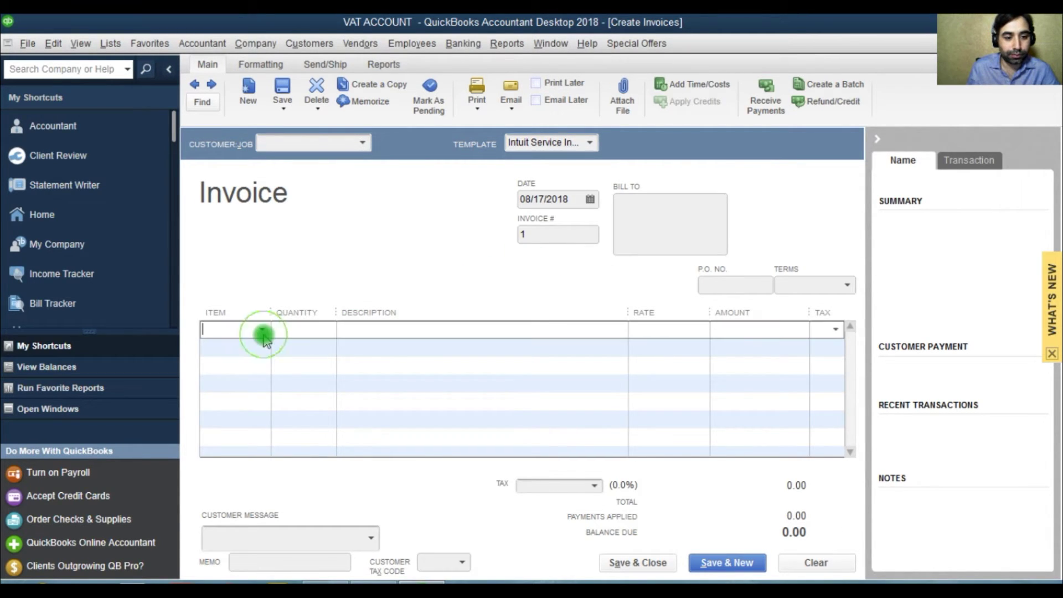
{"action": "left_click", "coordinate": [262, 330]}
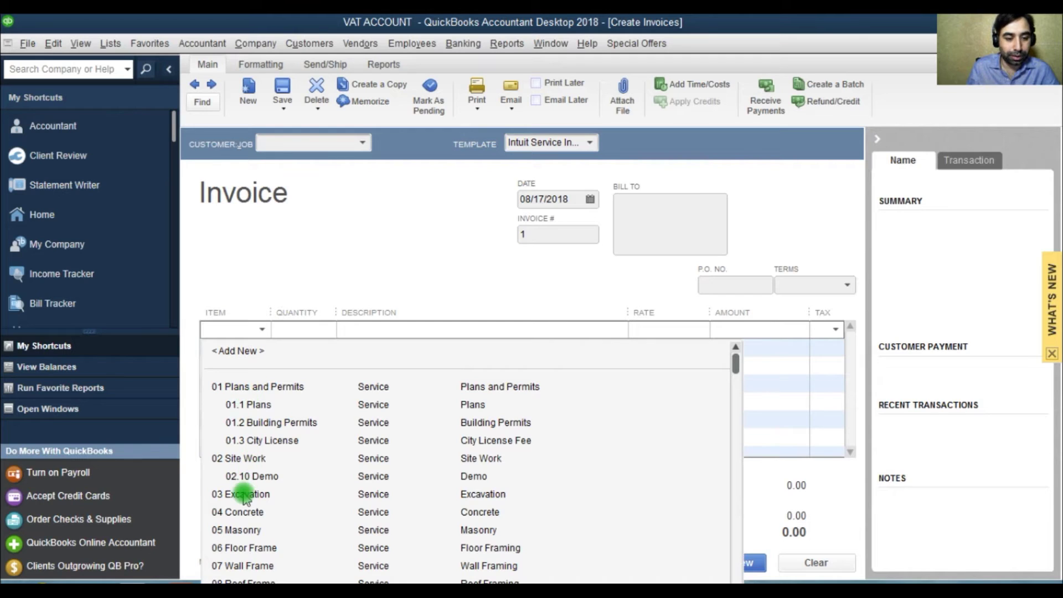
{"action": "left_click", "coordinate": [577, 133]}
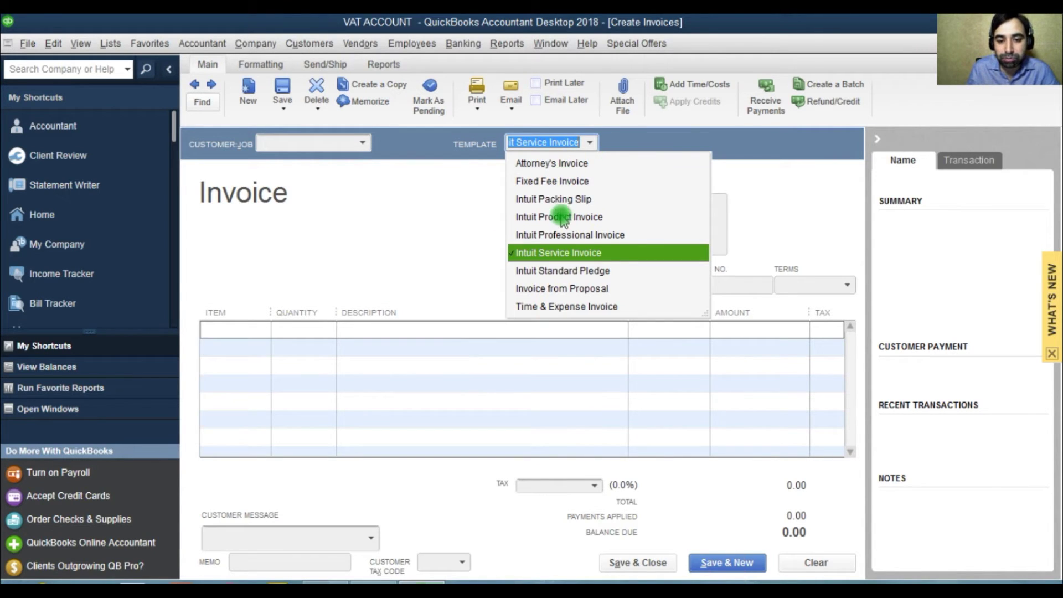
{"action": "left_click", "coordinate": [542, 306]}
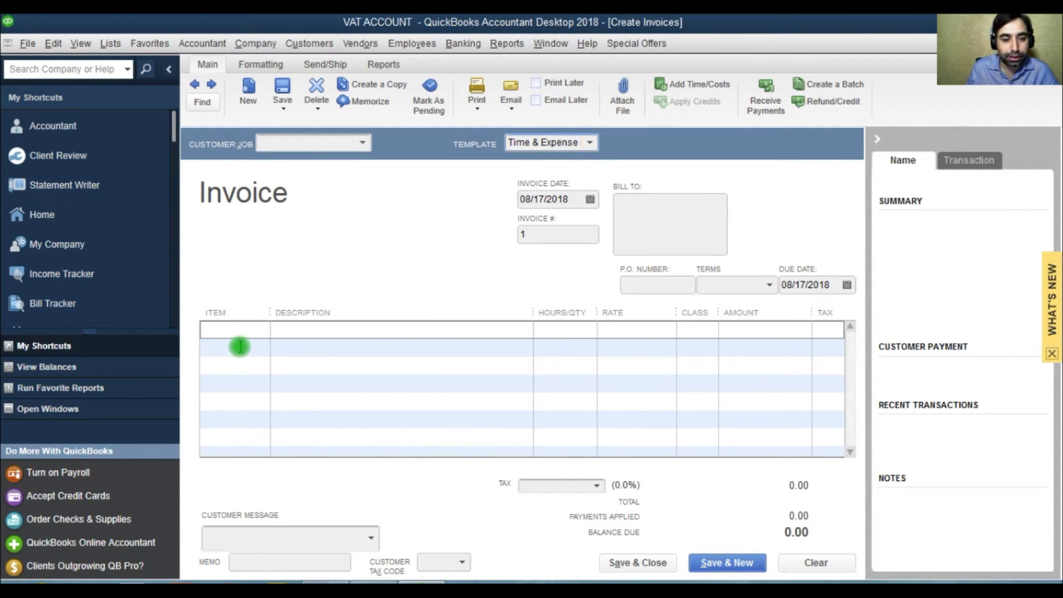
- Change the invoice template to Intuit Product Invoice, and add the item 06 Floor Frame on the first line
{"action": "left_click", "coordinate": [590, 143]}
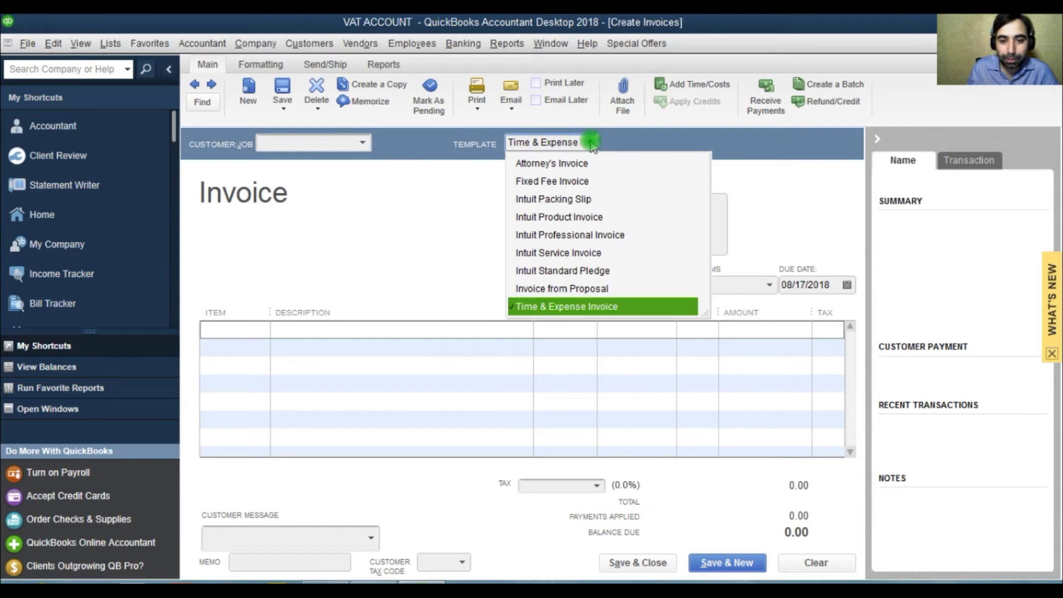
{"action": "left_click", "coordinate": [588, 219]}
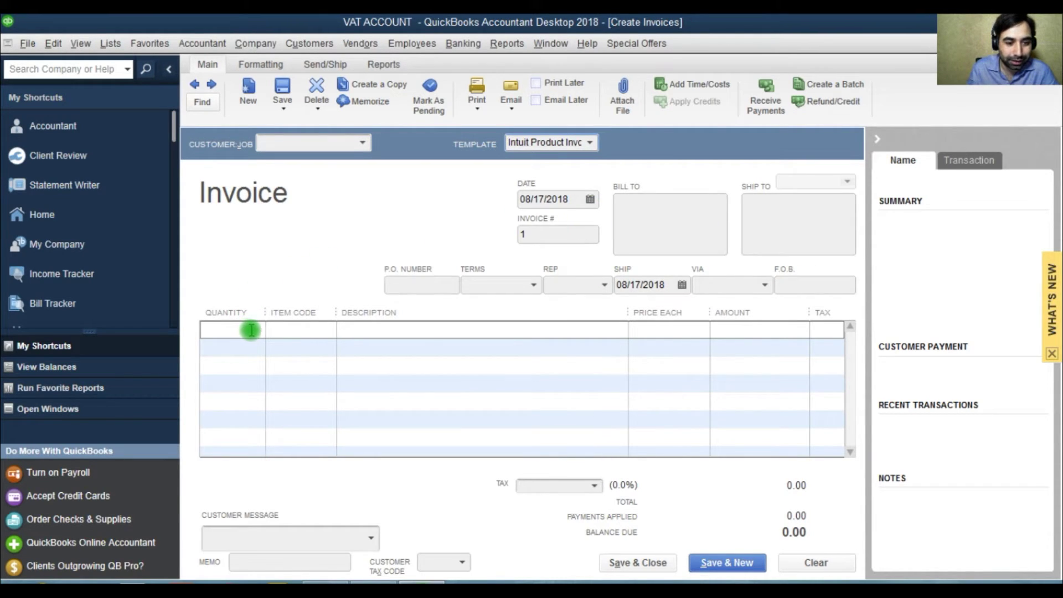
{"action": "left_click", "coordinate": [286, 331]}
{"action": "left_click", "coordinate": [327, 330]}
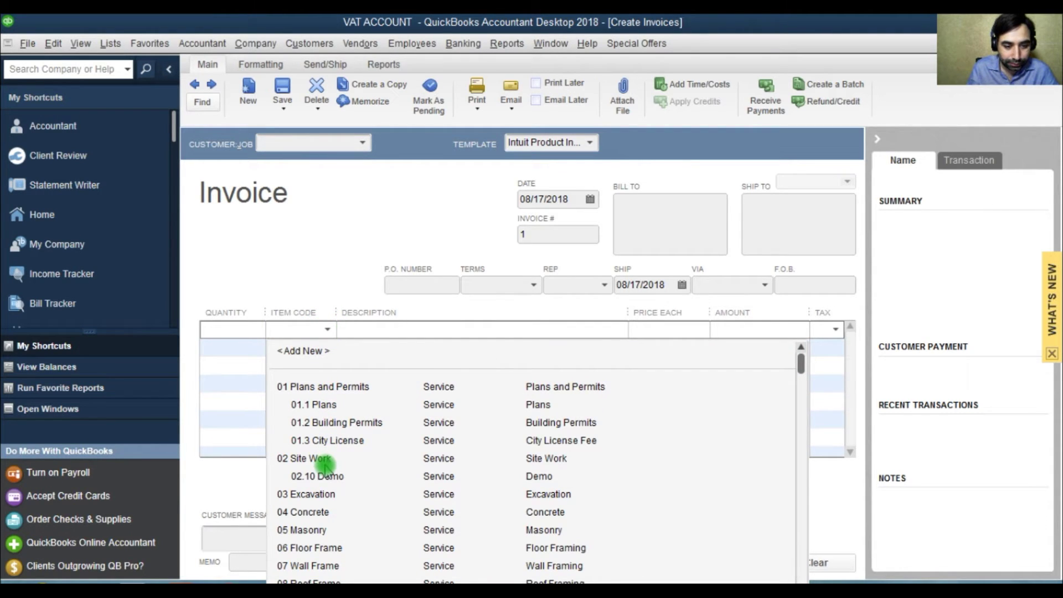
{"action": "left_click", "coordinate": [322, 548]}
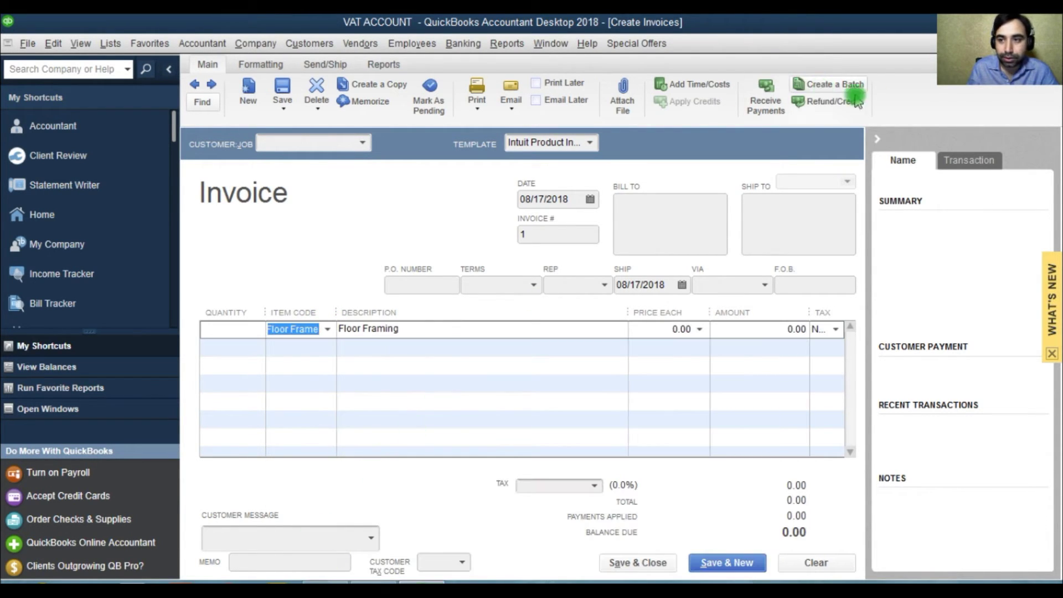
{"action": "left_click", "coordinate": [877, 139]}
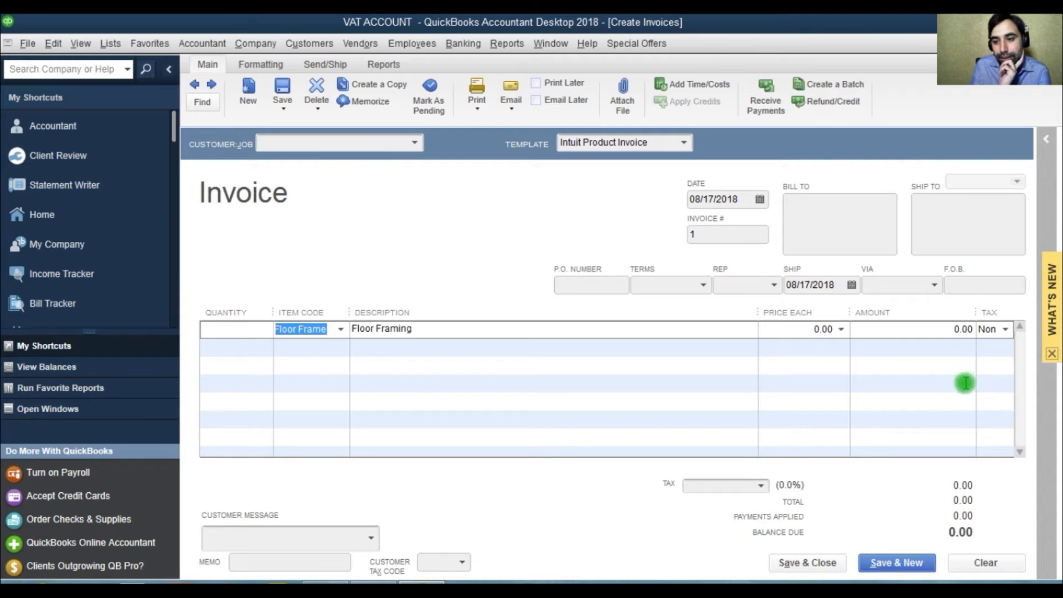
- Apply the VAT OUTPUT sales tax item to the invoice
{"action": "left_click", "coordinate": [754, 486]}
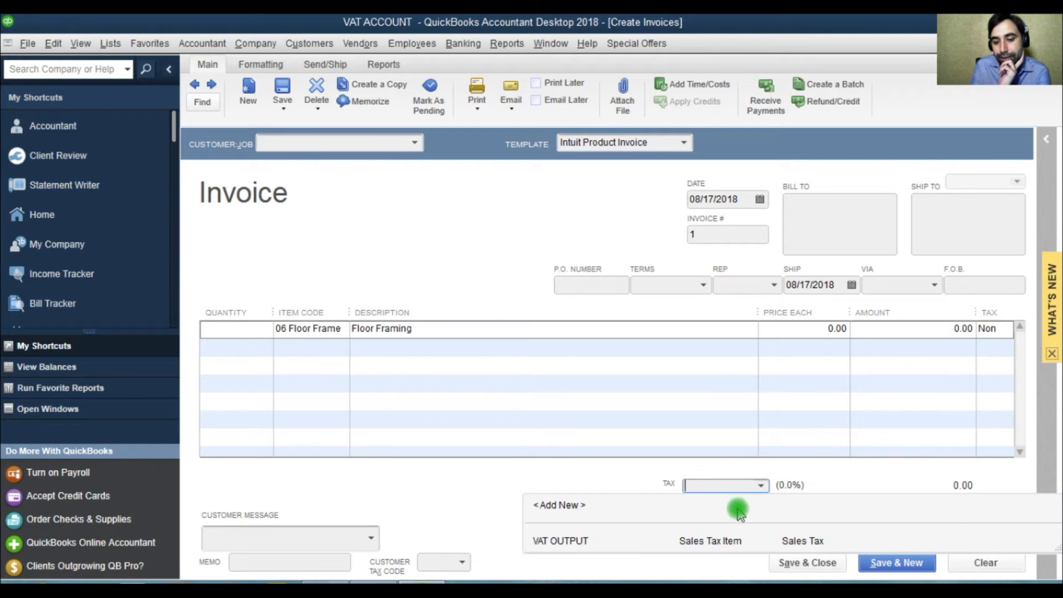
{"action": "left_click", "coordinate": [642, 540]}
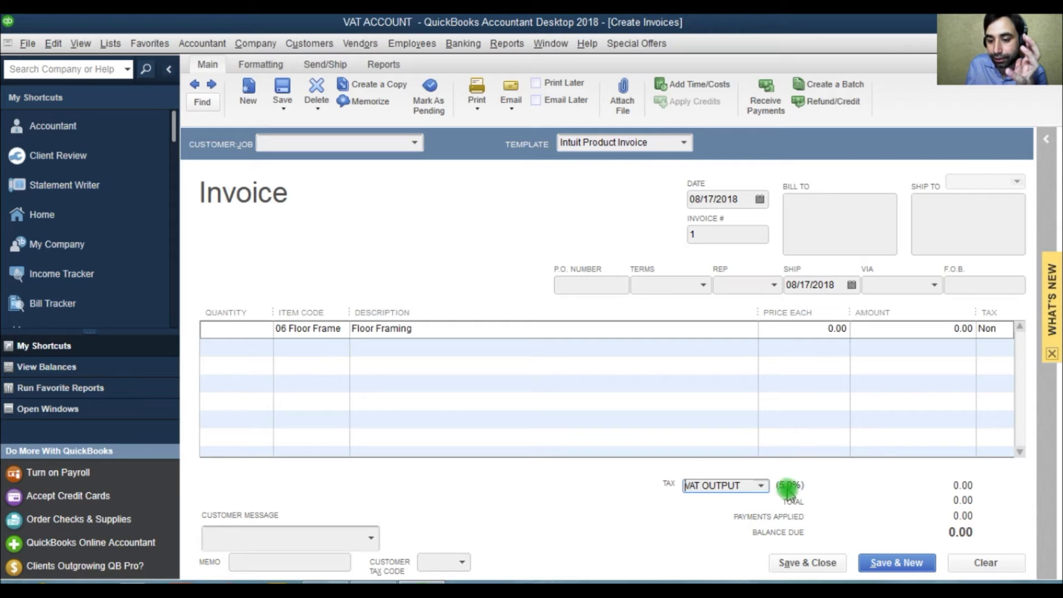
{"action": "left_click", "coordinate": [762, 487]}
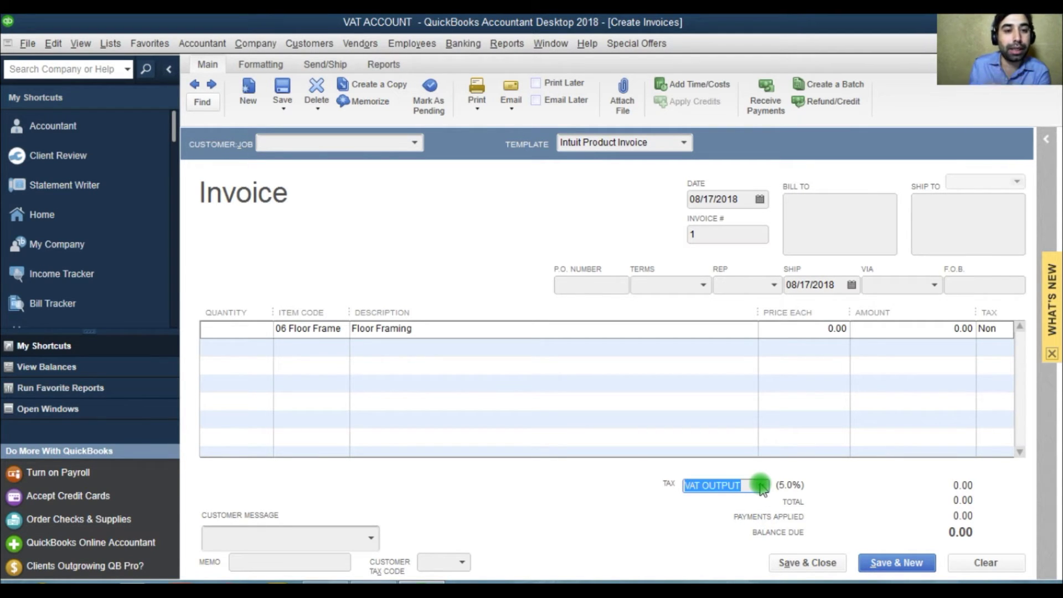
{"action": "left_click", "coordinate": [271, 66]}
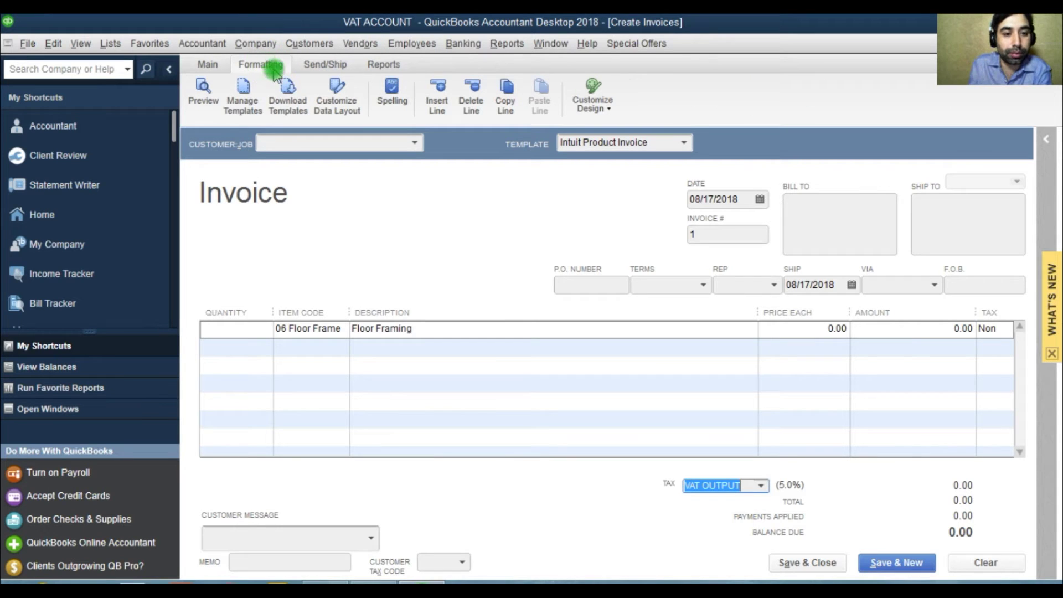
{"action": "left_click", "coordinate": [336, 97]}
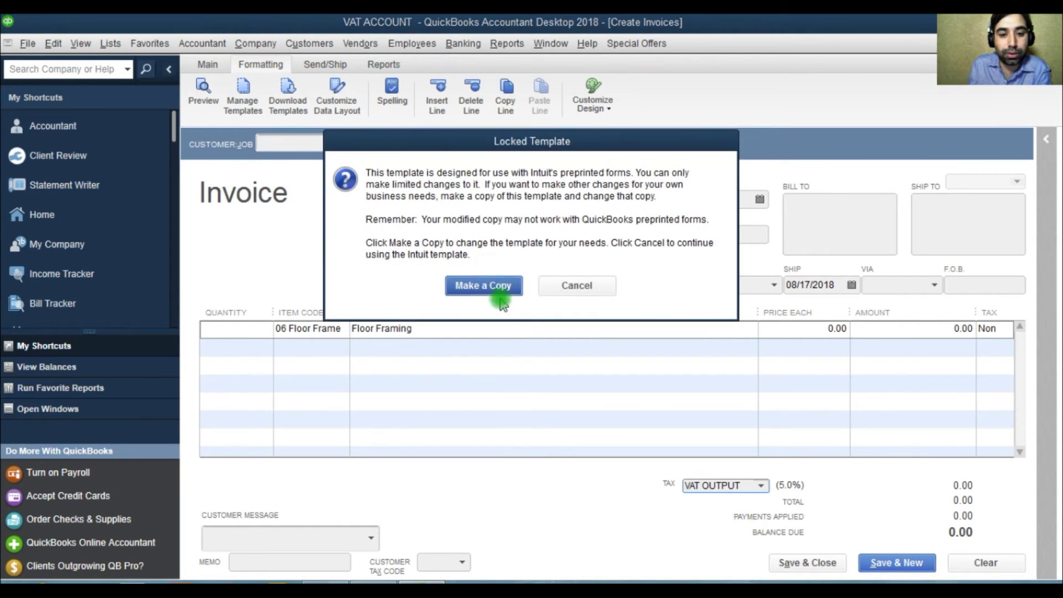
{"action": "left_click", "coordinate": [577, 285]}
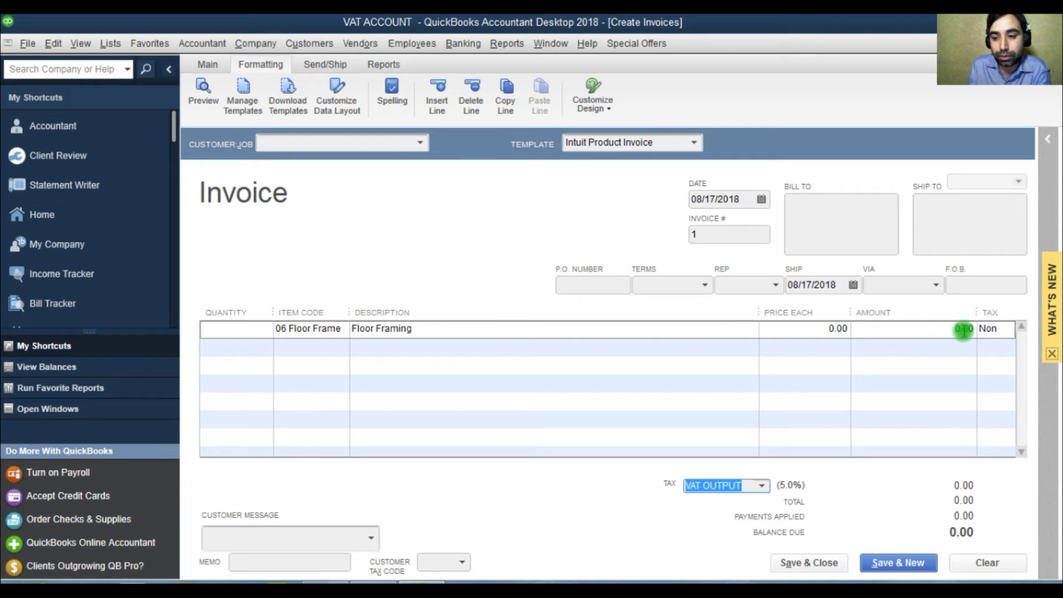
- Add a new customer named CUSTOMER123 from the invoice and assign the invoice to it
{"action": "left_click", "coordinate": [925, 330]}
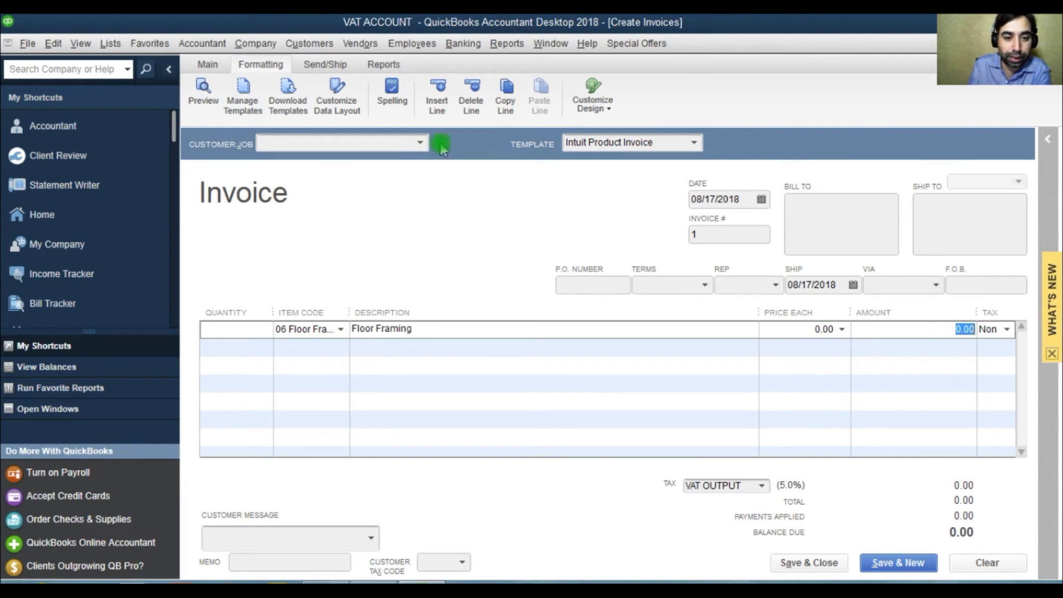
{"action": "left_click", "coordinate": [420, 143]}
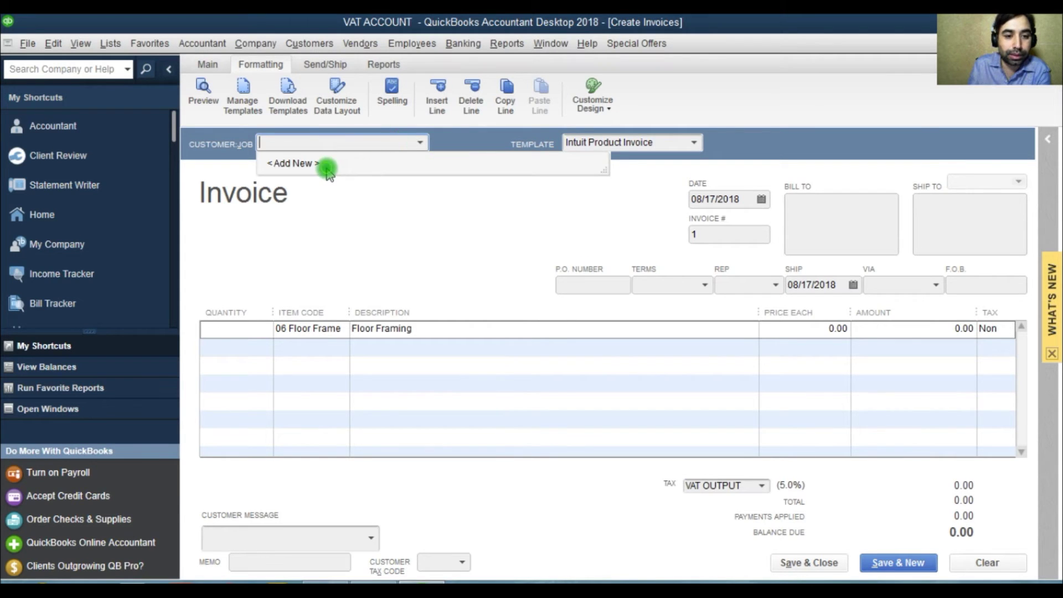
{"action": "left_click", "coordinate": [293, 164]}
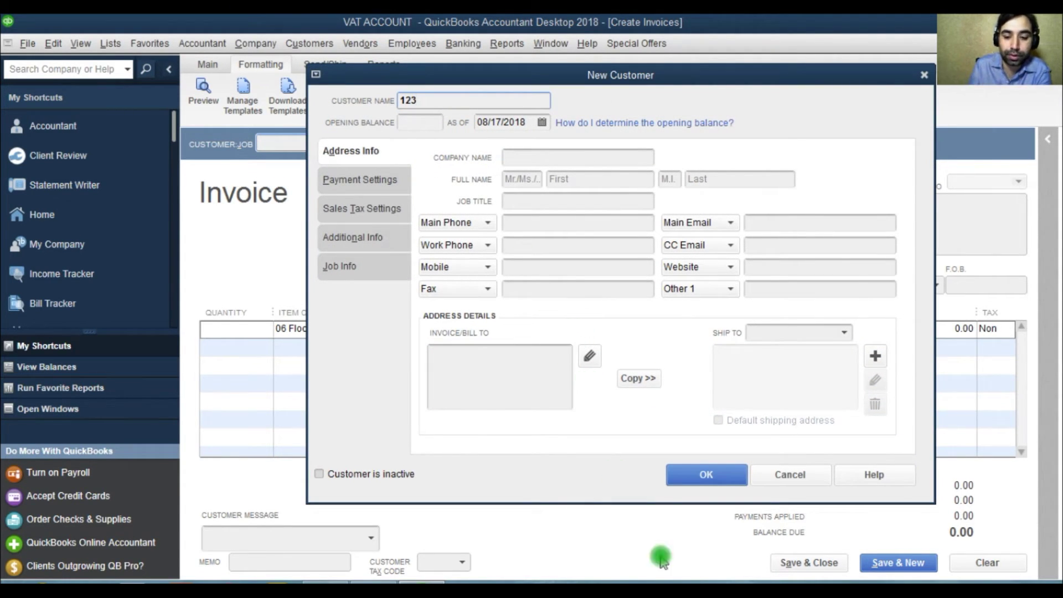
{"action": "type", "text": "CUSTOMER"}
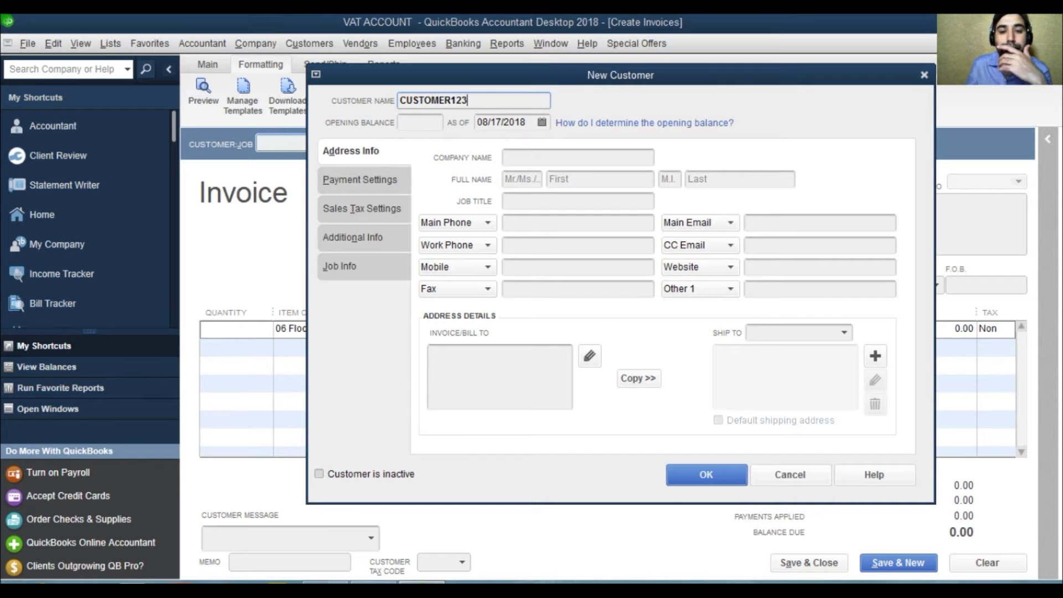
{"action": "left_click", "coordinate": [702, 474]}
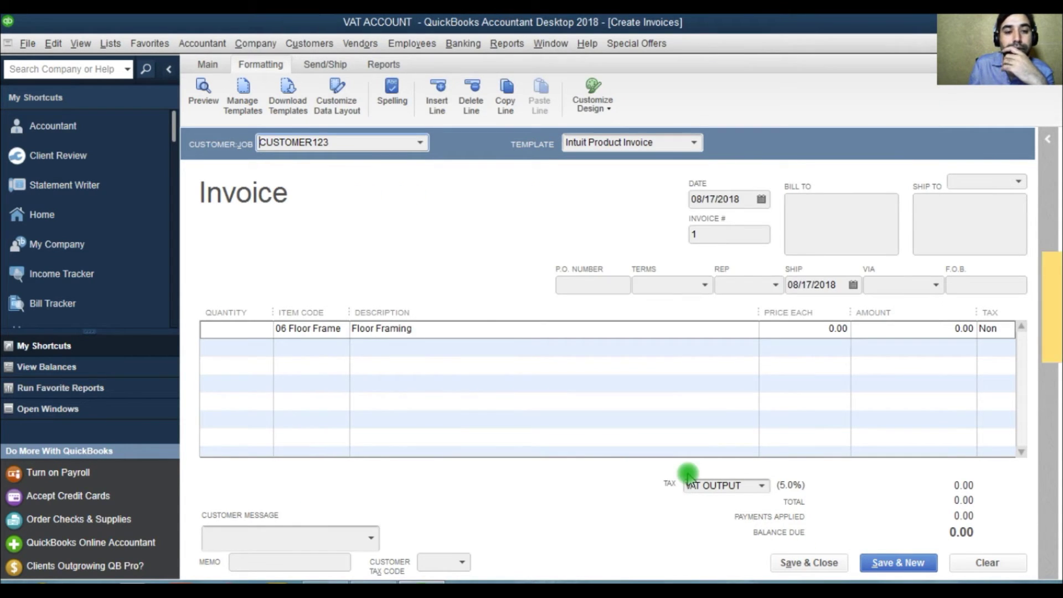
{"action": "left_click", "coordinate": [611, 281]}
- Enter 500,000.00 as the amount of the Floor Frame line
{"action": "left_click", "coordinate": [245, 330]}
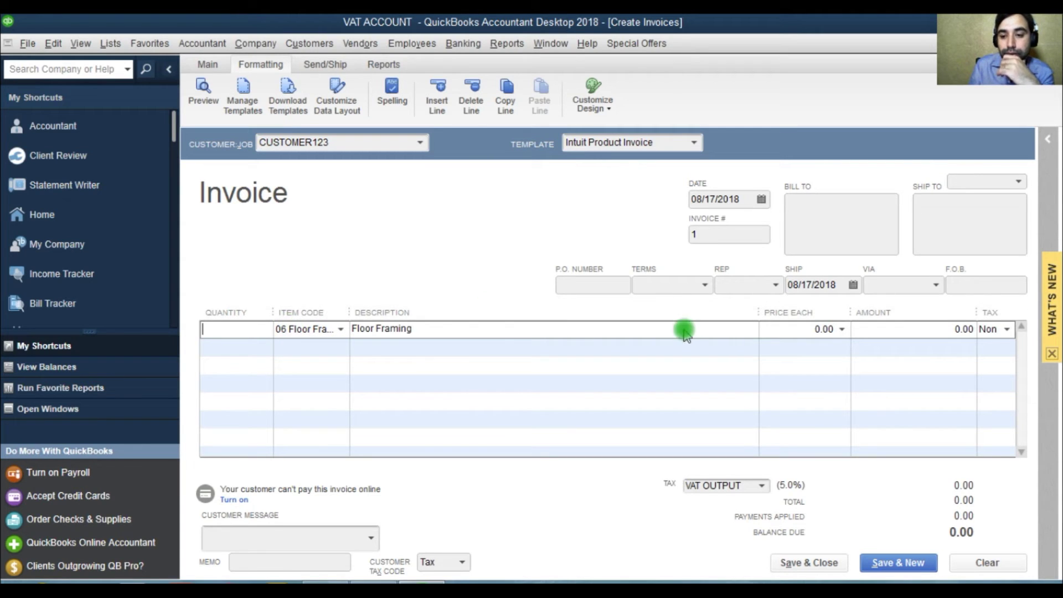
{"action": "left_click", "coordinate": [932, 331]}
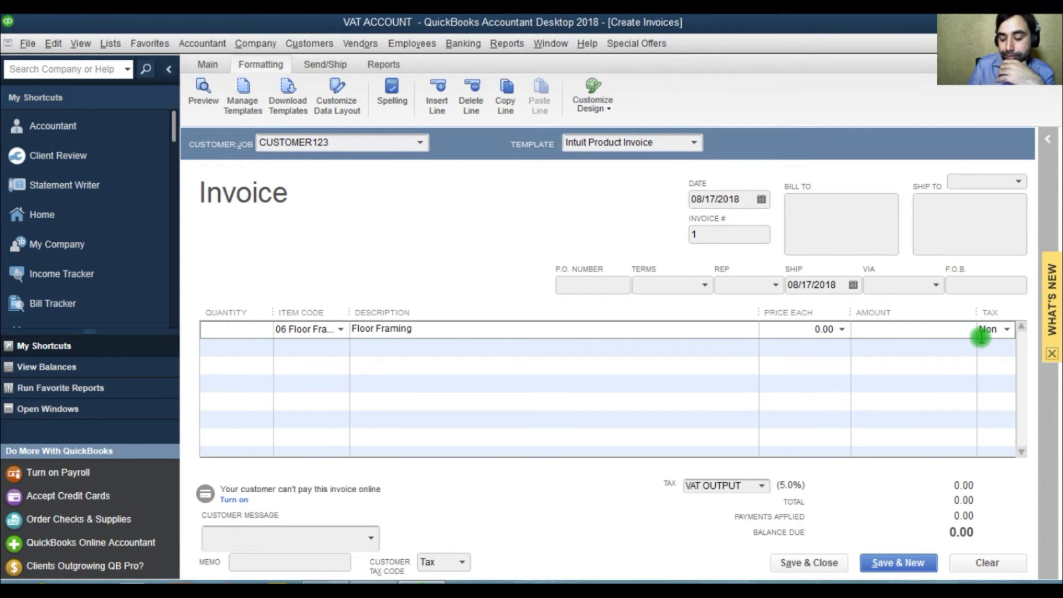
{"action": "type", "text": "5000"}
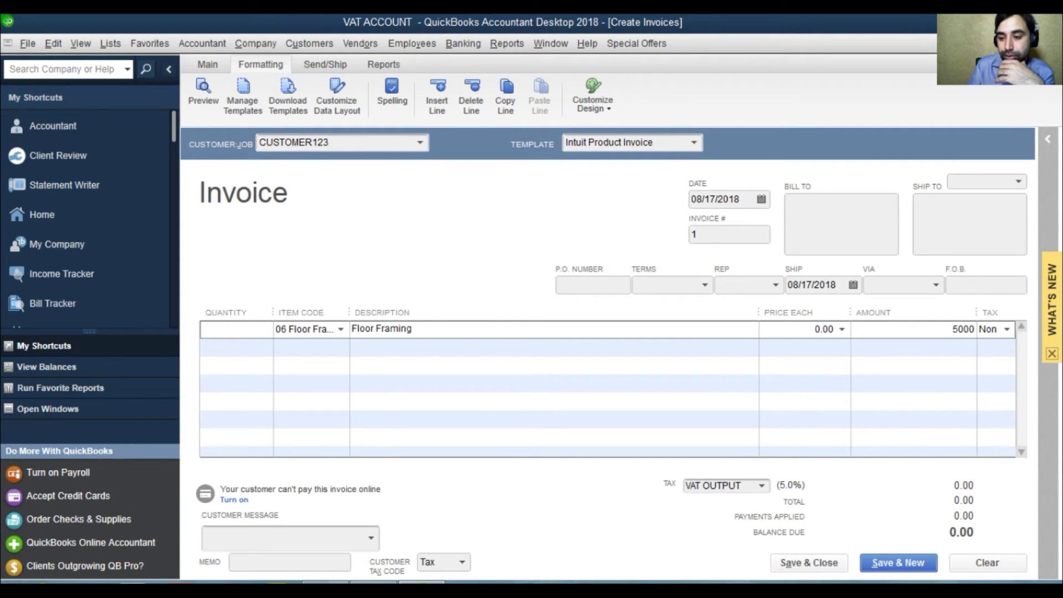
{"action": "left_click", "coordinate": [944, 375]}
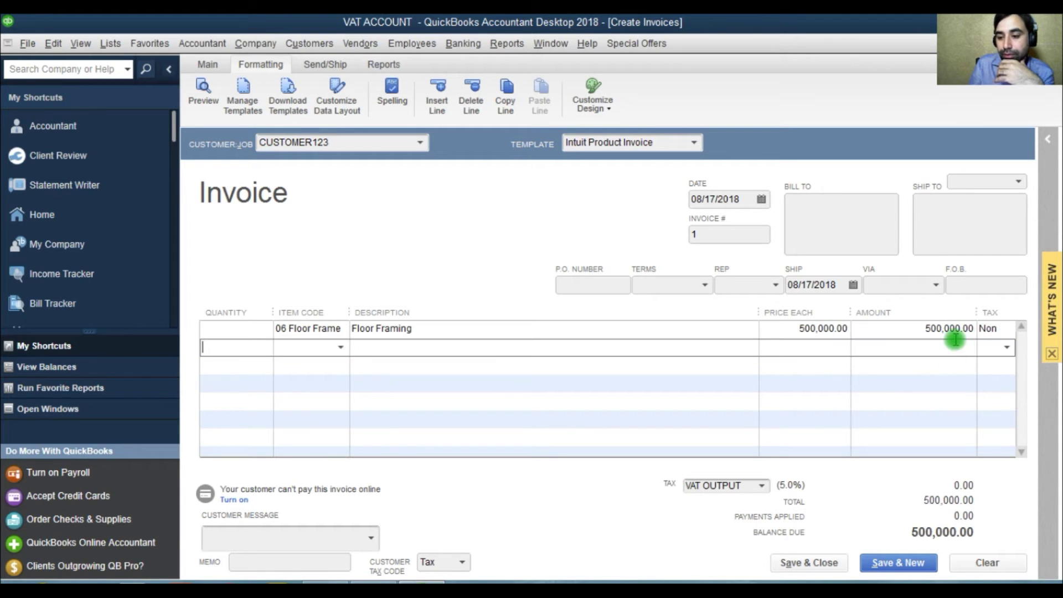
- Set the Floor Frame line's tax code to Tax (Taxable Sales), and save and close the invoice
{"action": "left_click", "coordinate": [1006, 333]}
{"action": "left_click", "coordinate": [1007, 328]}
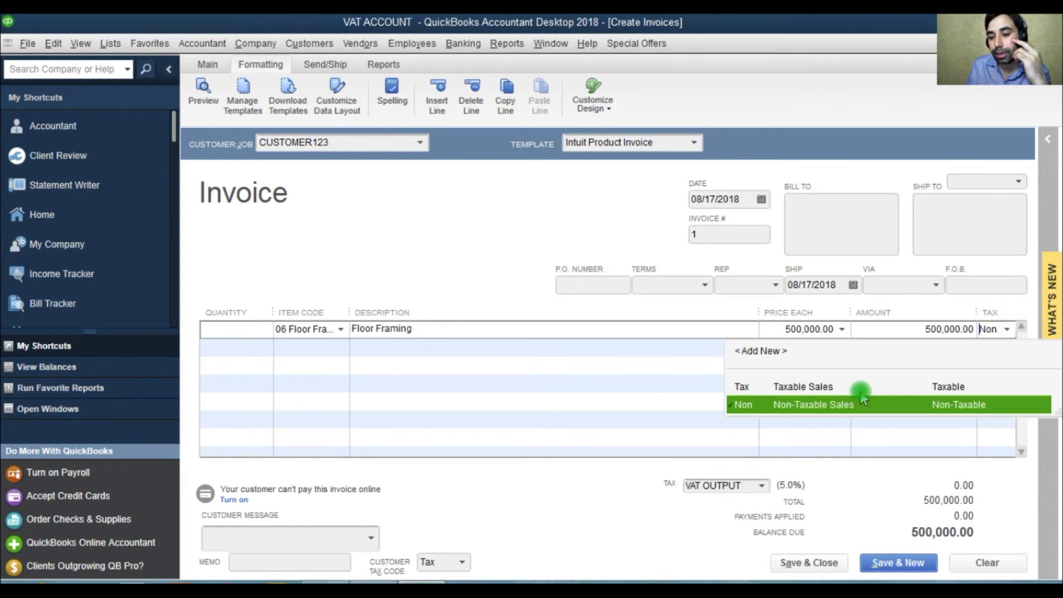
{"action": "left_click", "coordinate": [821, 387]}
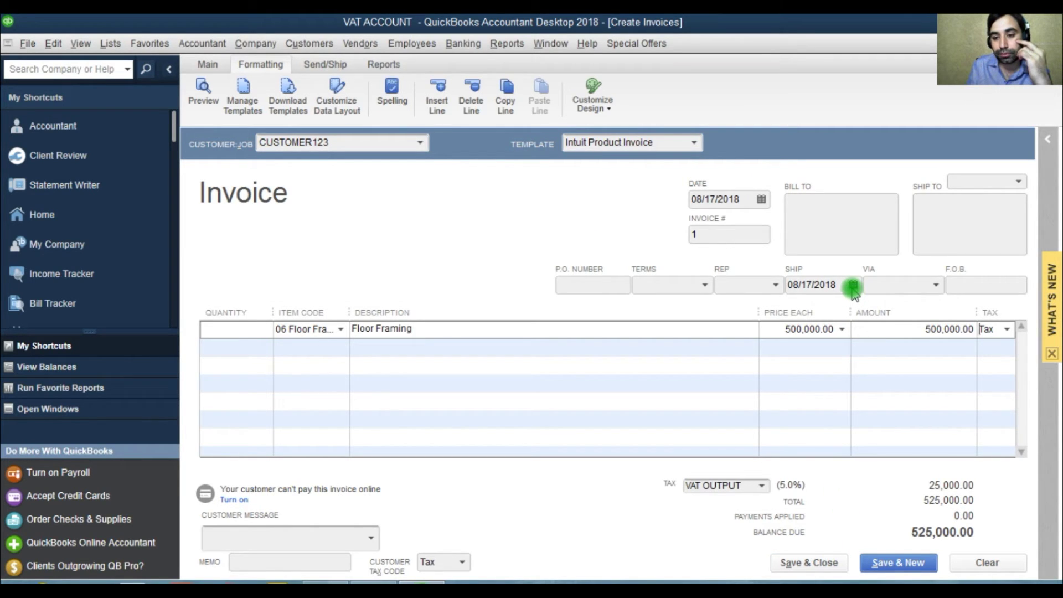
{"action": "left_click", "coordinate": [813, 562]}
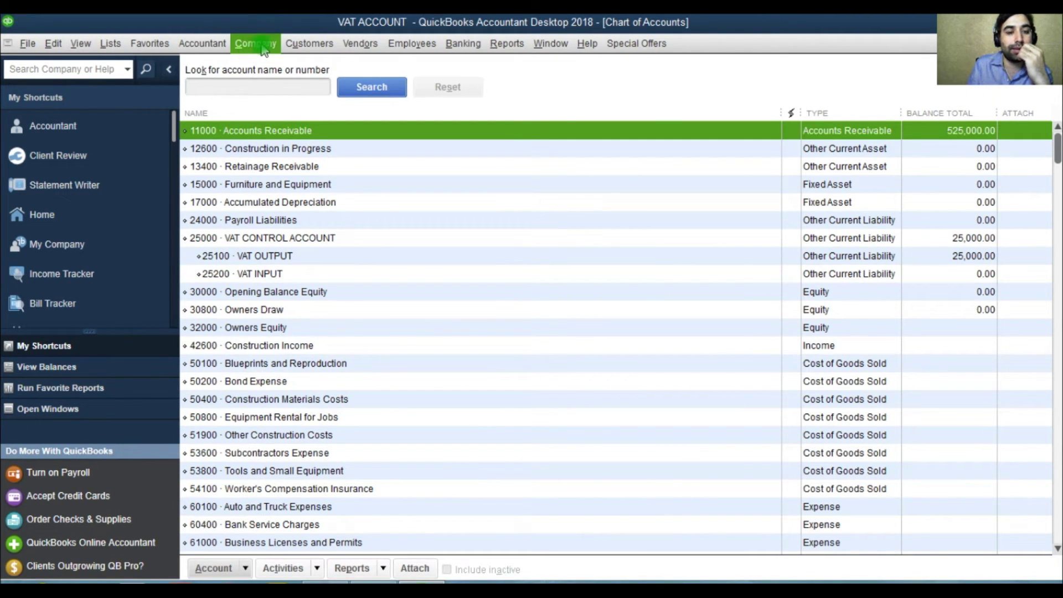
- Open invoice 1 of CUSTOMER123 from the Customer Center
{"action": "left_click", "coordinate": [306, 43]}
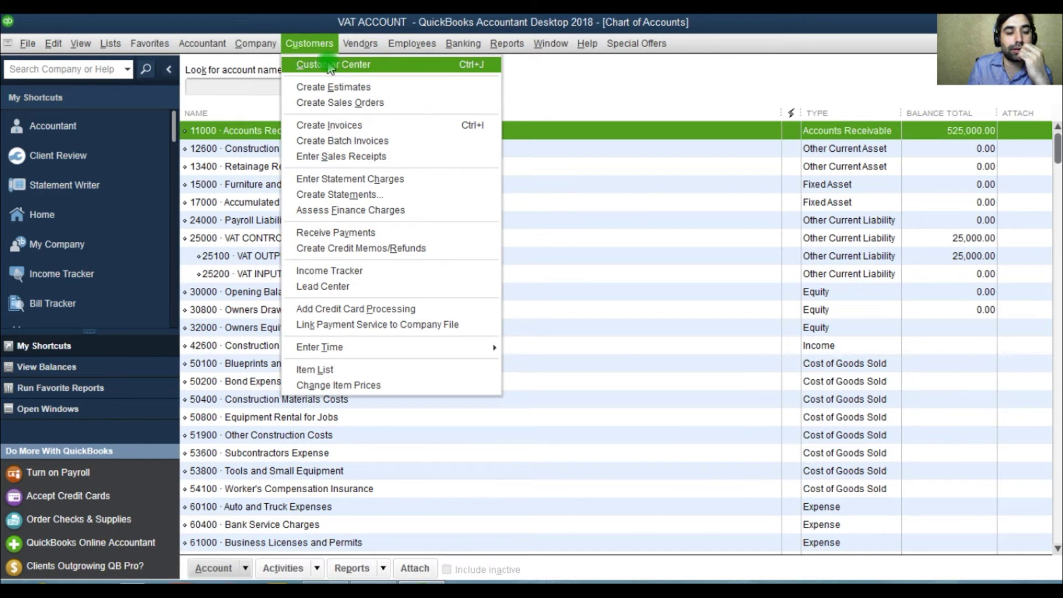
{"action": "left_click", "coordinate": [330, 65]}
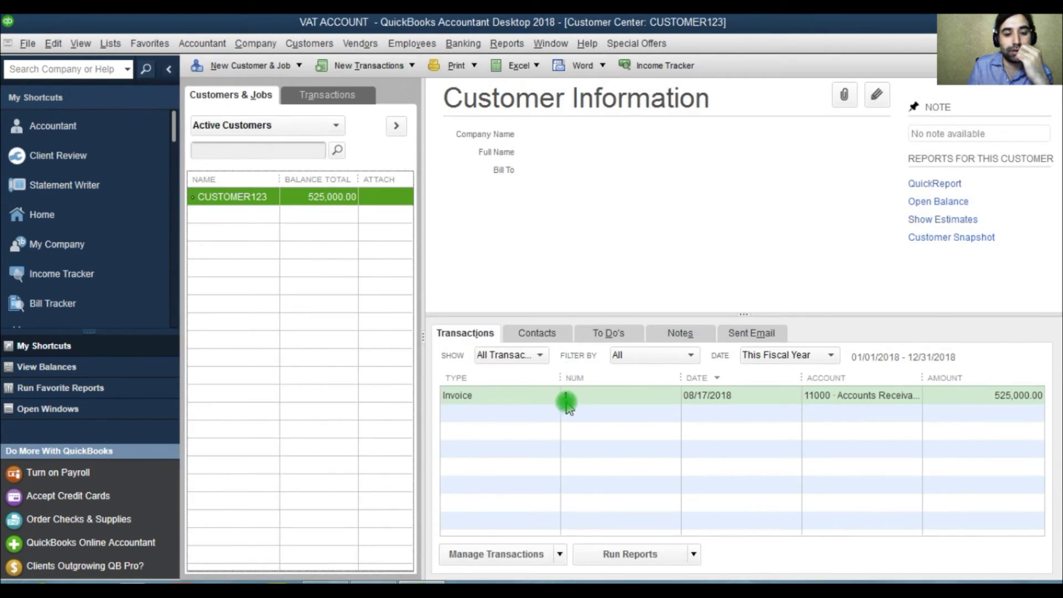
{"action": "double_click", "coordinate": [567, 402]}
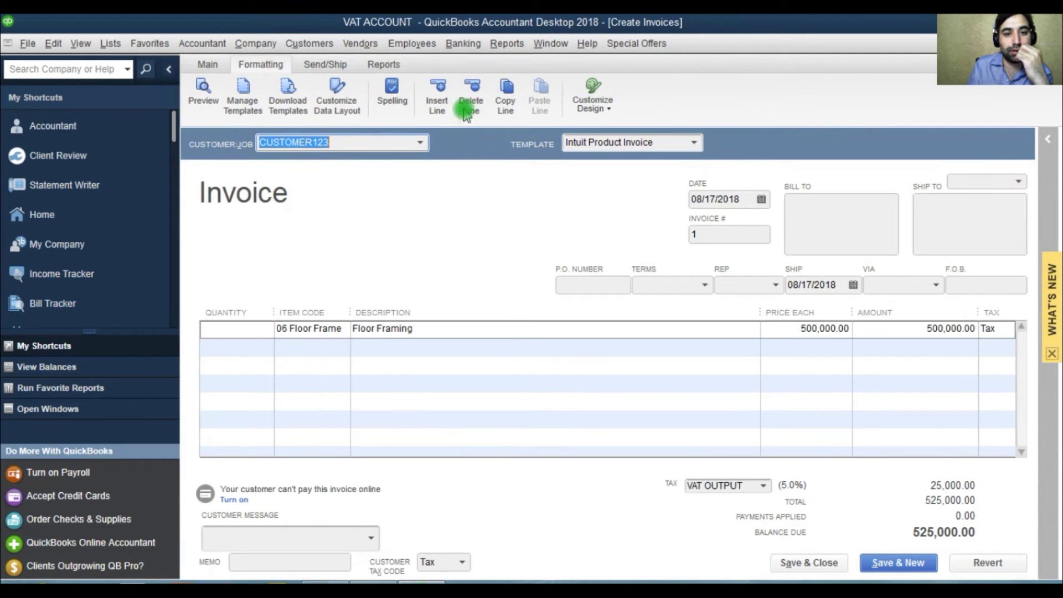
- Create a duplicate of the Floor Frame invoice, and save and close the copy
{"action": "left_click", "coordinate": [208, 65]}
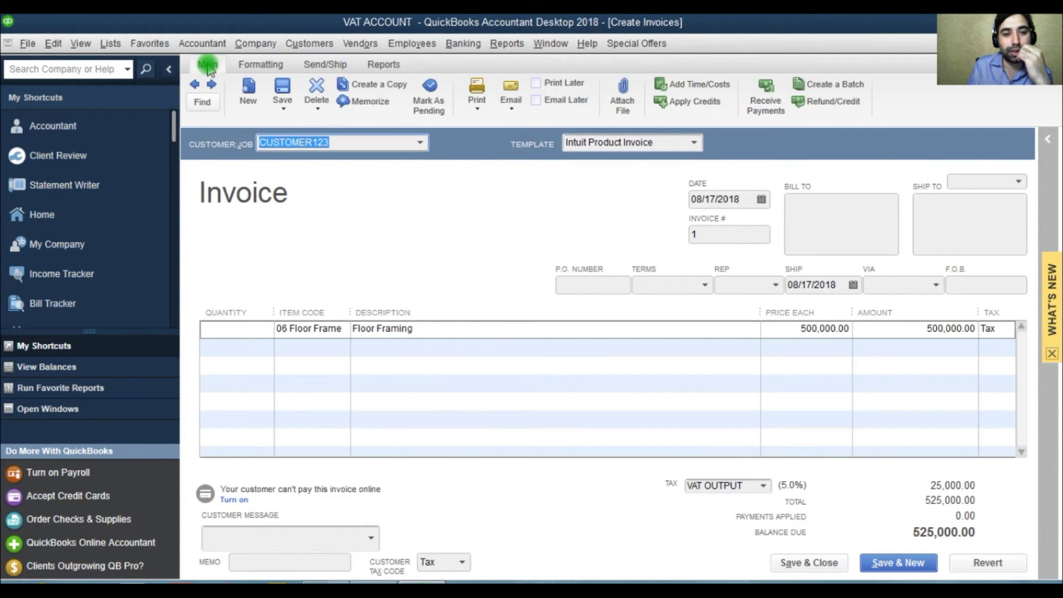
{"action": "left_click", "coordinate": [368, 84]}
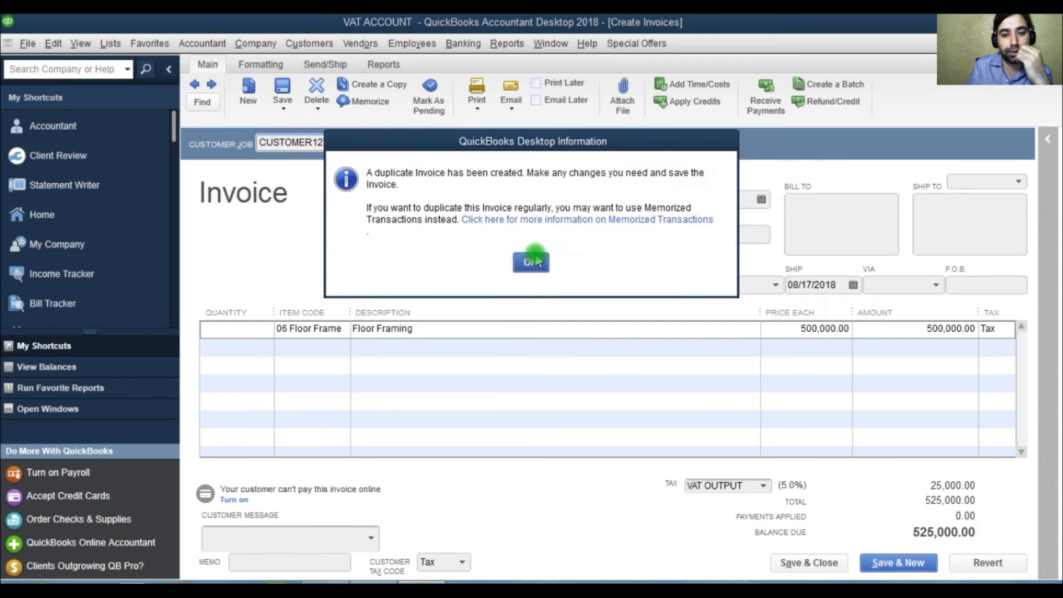
{"action": "left_click", "coordinate": [533, 261]}
{"action": "left_click", "coordinate": [837, 564]}
{"action": "left_click", "coordinate": [829, 563]}
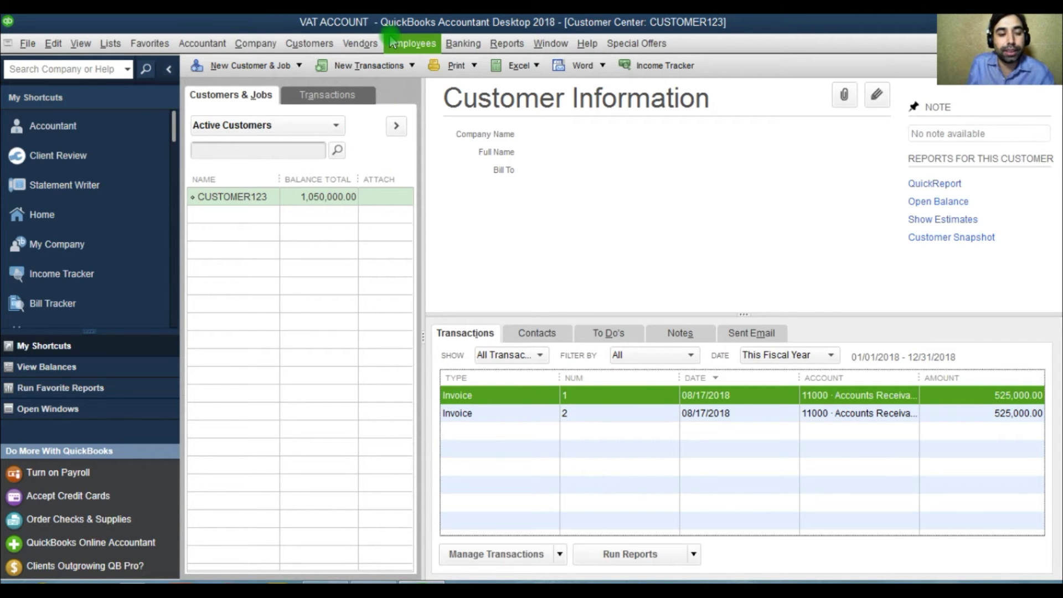
{"action": "left_click", "coordinate": [361, 43]}
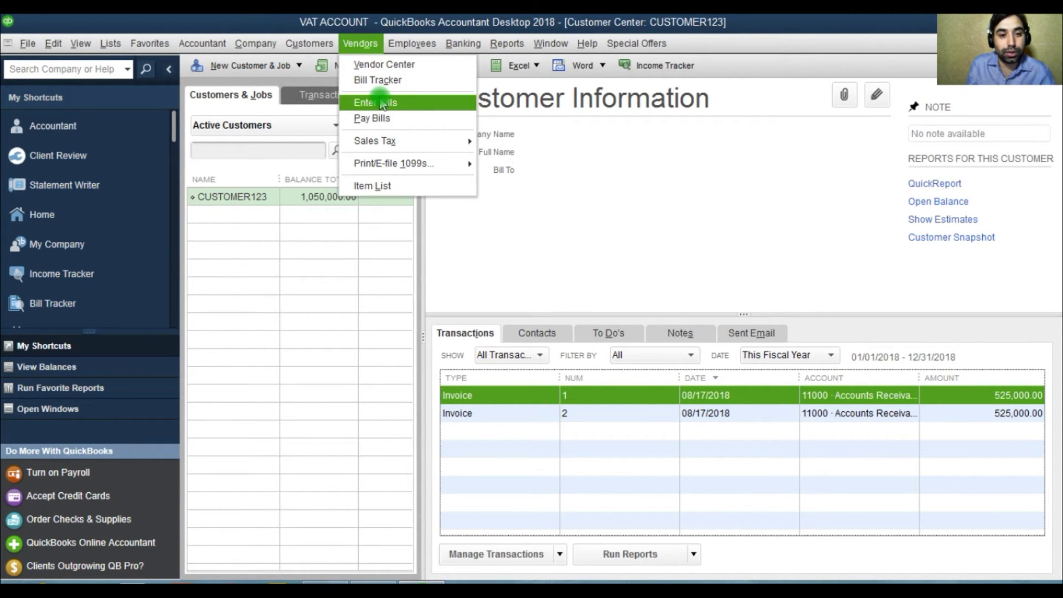
{"action": "left_click", "coordinate": [381, 119]}
{"action": "left_click", "coordinate": [500, 226]}
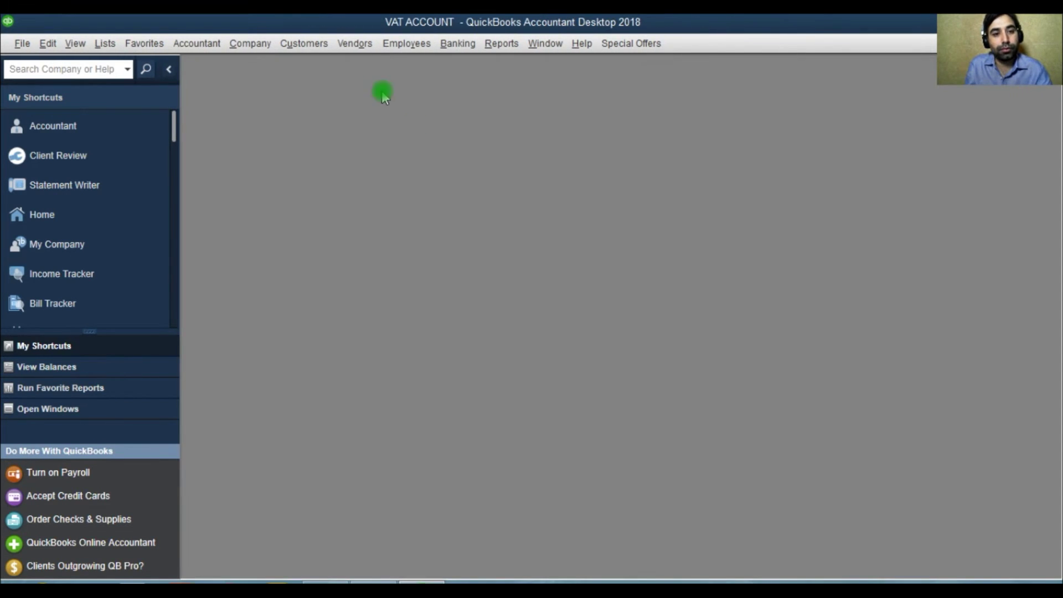
- Start a new vendor bill at full size and enter VENDOR 123 as a new vendor on it
{"action": "left_click", "coordinate": [355, 43]}
{"action": "left_click", "coordinate": [380, 104]}
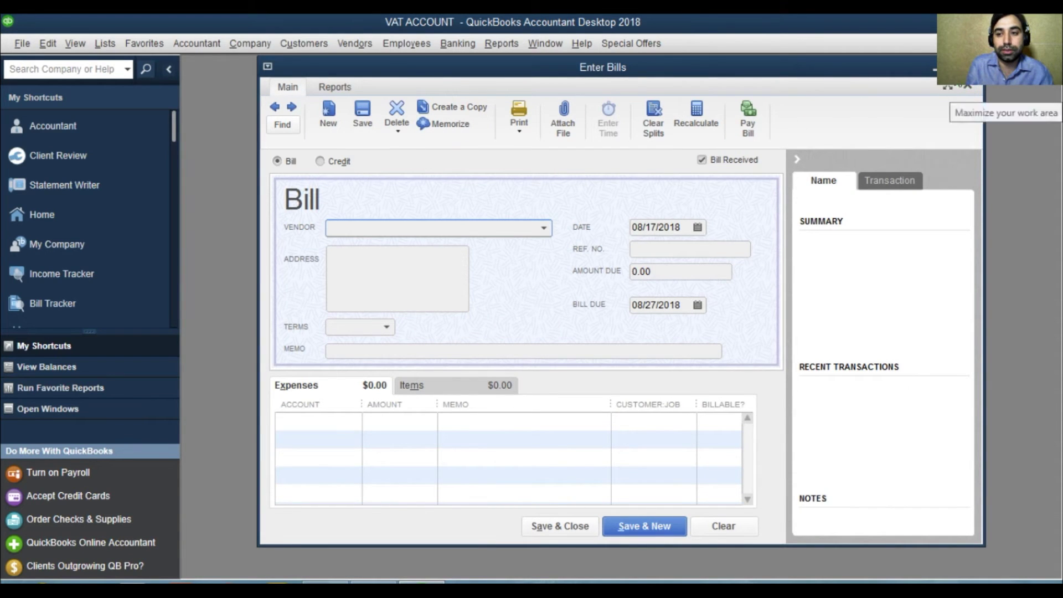
{"action": "left_click", "coordinate": [955, 92]}
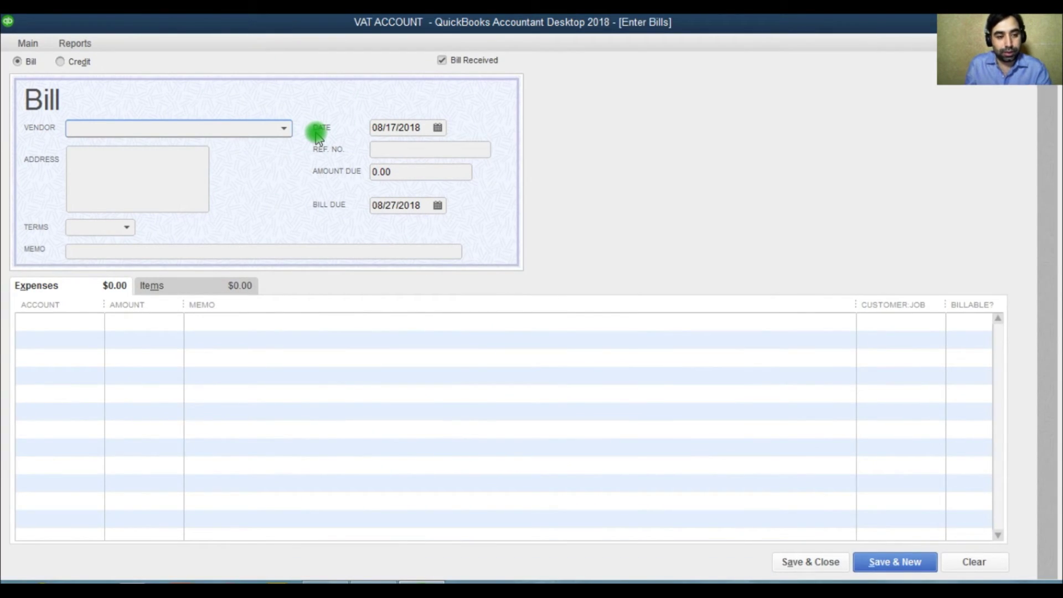
{"action": "type", "text": "VENDOR 123"}
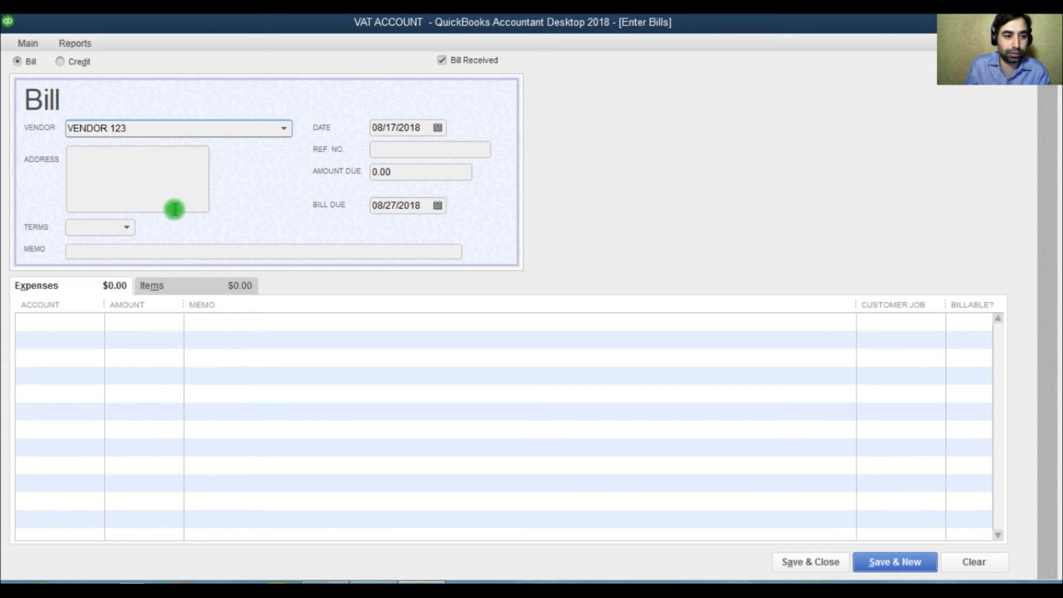
{"action": "left_click", "coordinate": [167, 169]}
{"action": "left_click", "coordinate": [453, 263]}
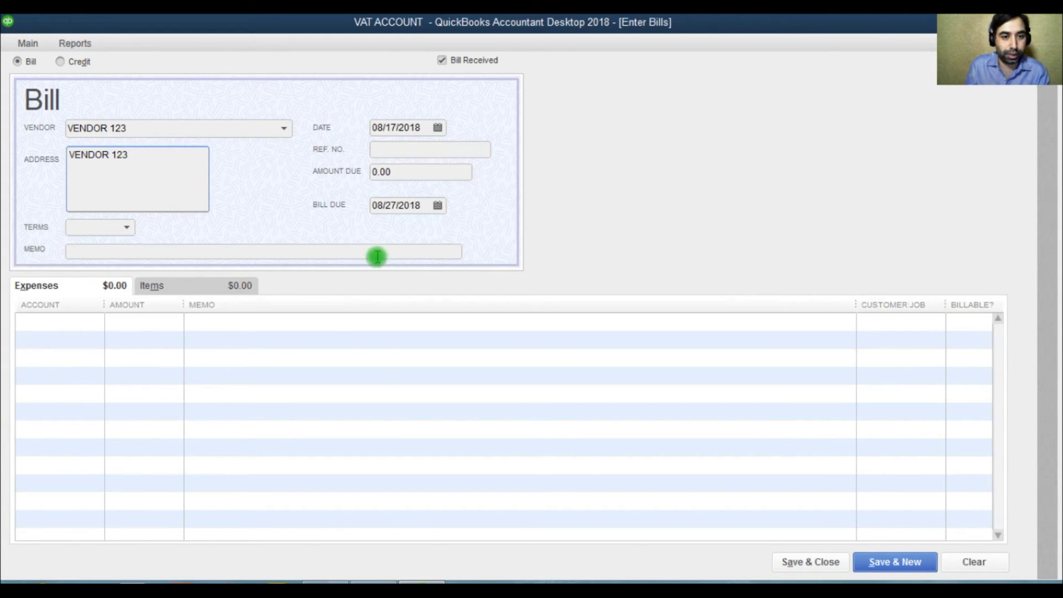
- Add the 02 Site Work item to the bill's first item line
{"action": "left_click", "coordinate": [86, 321]}
{"action": "left_click", "coordinate": [173, 285]}
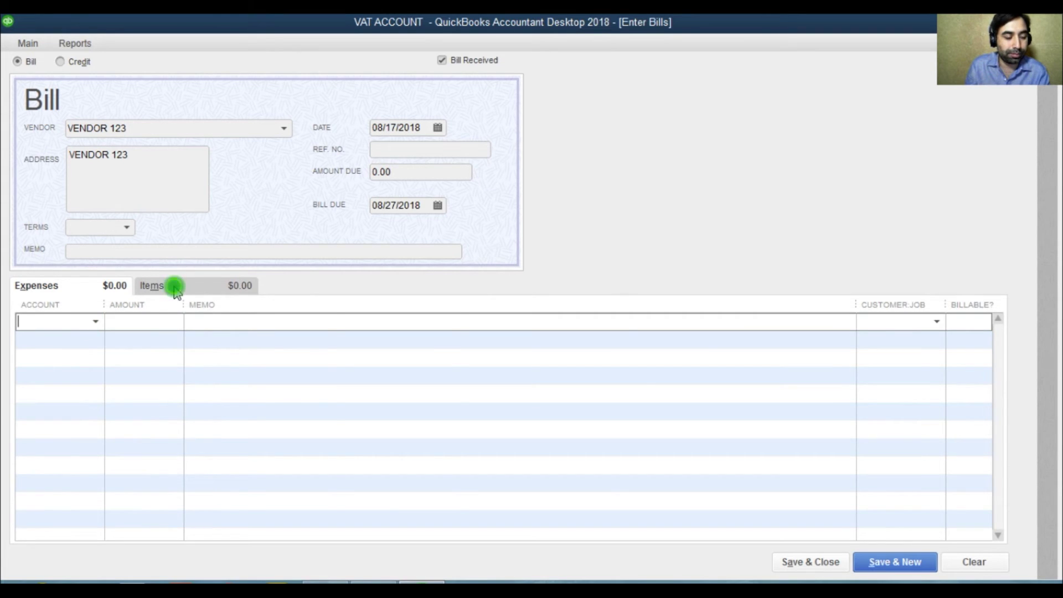
{"action": "left_click", "coordinate": [158, 321]}
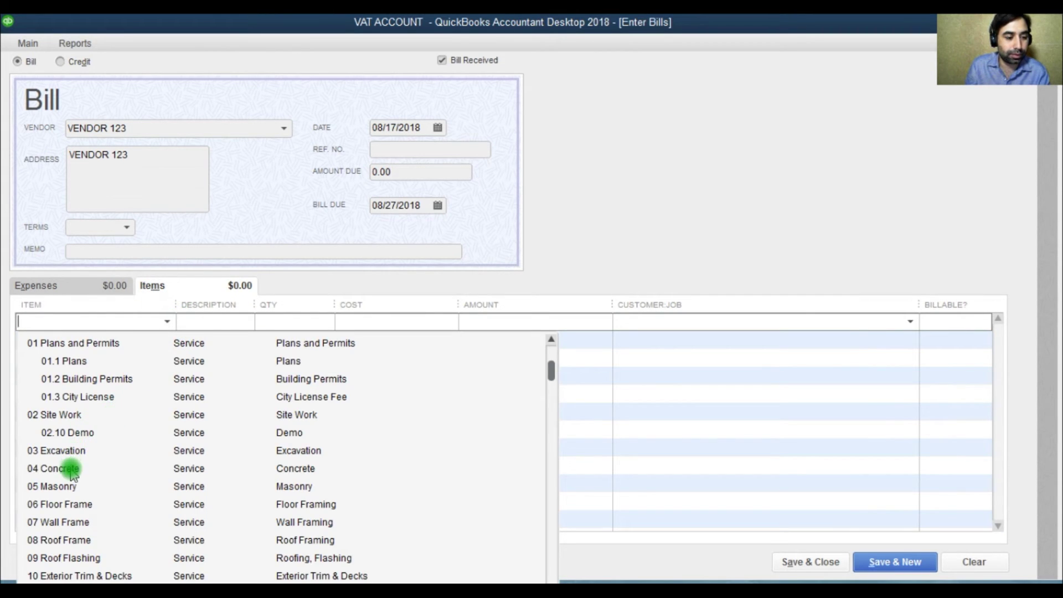
{"action": "scroll", "coordinate": [131, 482], "scroll_direction": "down", "scroll_amount": 10}
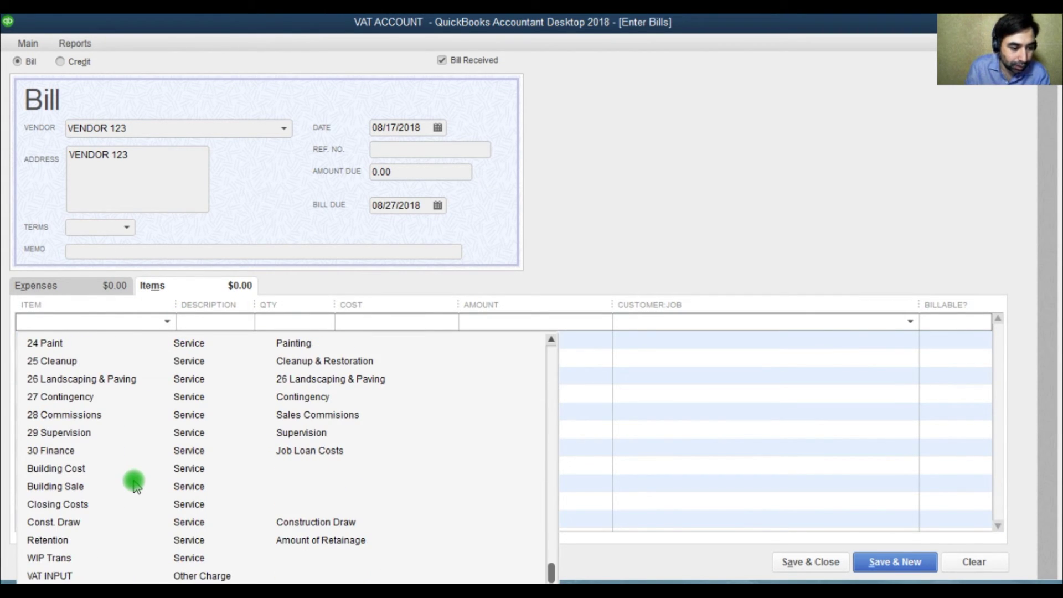
{"action": "scroll", "coordinate": [131, 479], "scroll_direction": "up", "scroll_amount": 10}
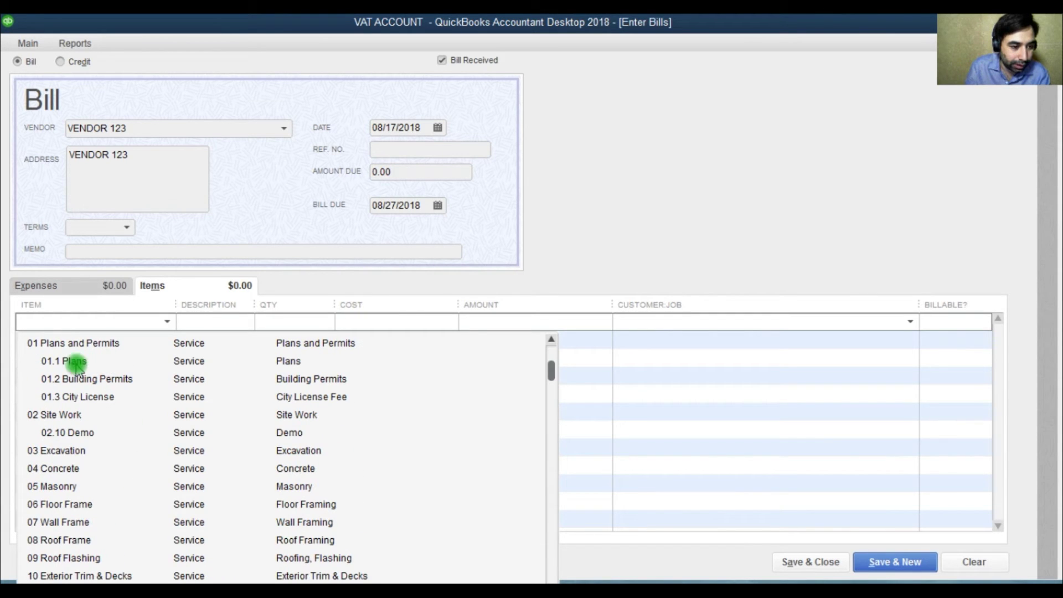
{"action": "left_click", "coordinate": [54, 416]}
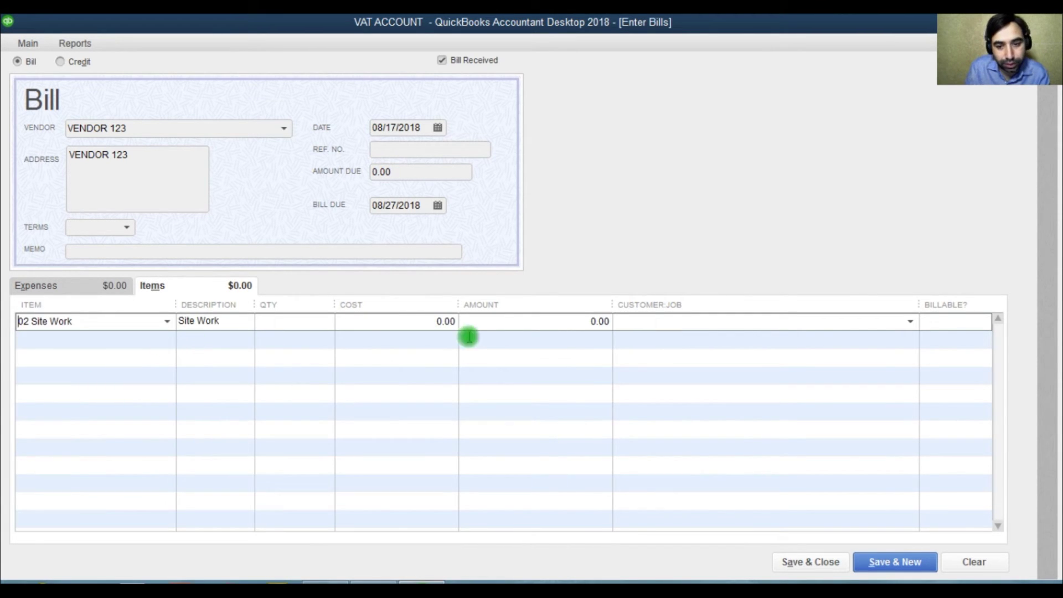
- Set the Site Work line's amount to 250,000 and update the item with the new cost
{"action": "key", "text": "Tab"}
{"action": "key", "text": "Tab"}
{"action": "key", "text": "Tab"}
{"action": "key", "text": "Tab"}
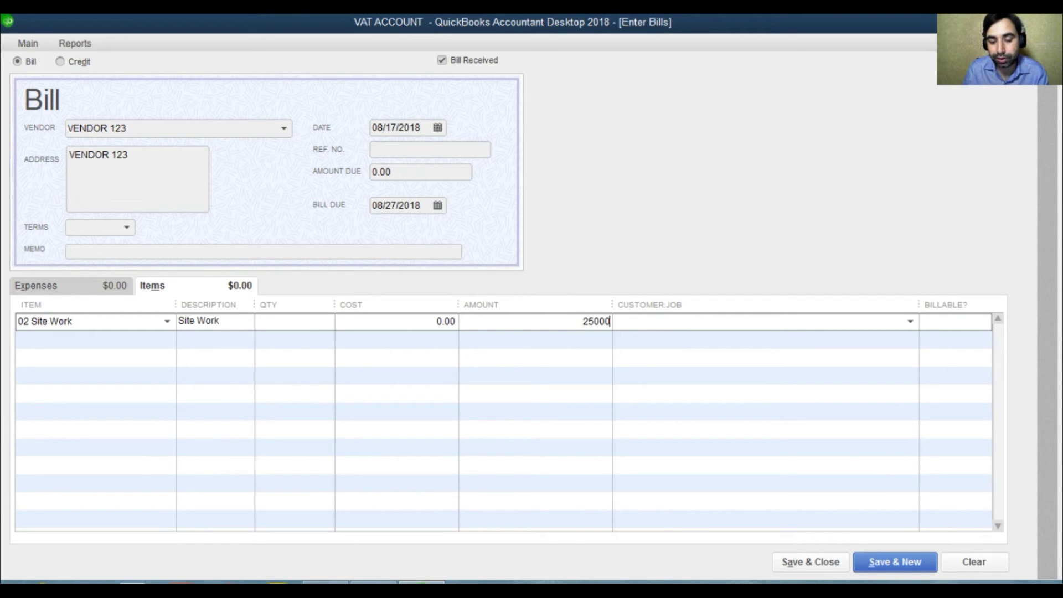
{"action": "left_click", "coordinate": [605, 348]}
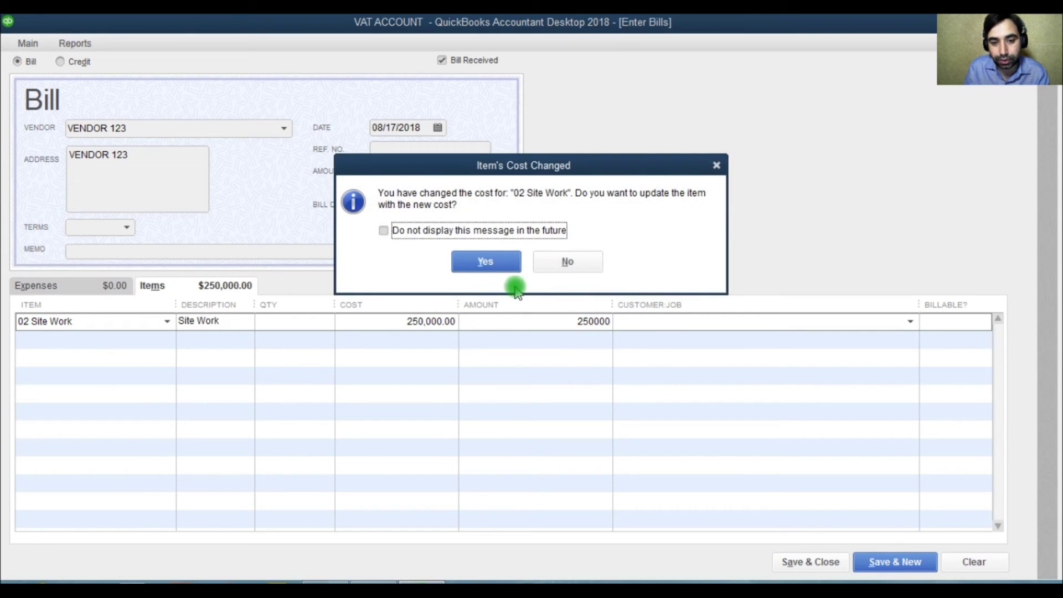
{"action": "left_click", "coordinate": [496, 261]}
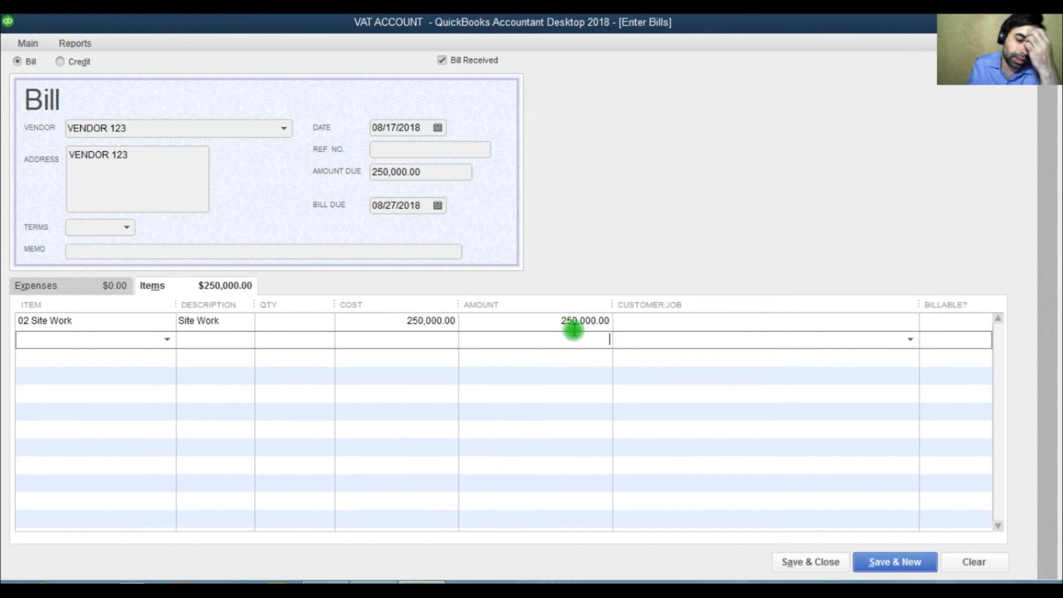
- Assign the Site Work line to CUSTOMER123 as non-billable and enter 231323 as the bill's reference number
{"action": "left_click", "coordinate": [703, 322]}
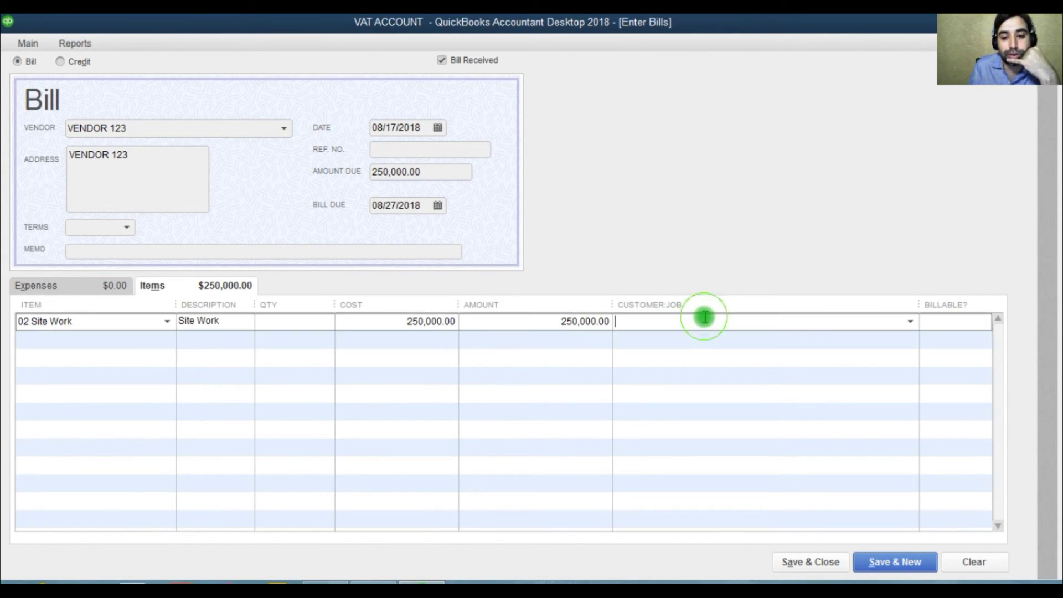
{"action": "left_click", "coordinate": [911, 322]}
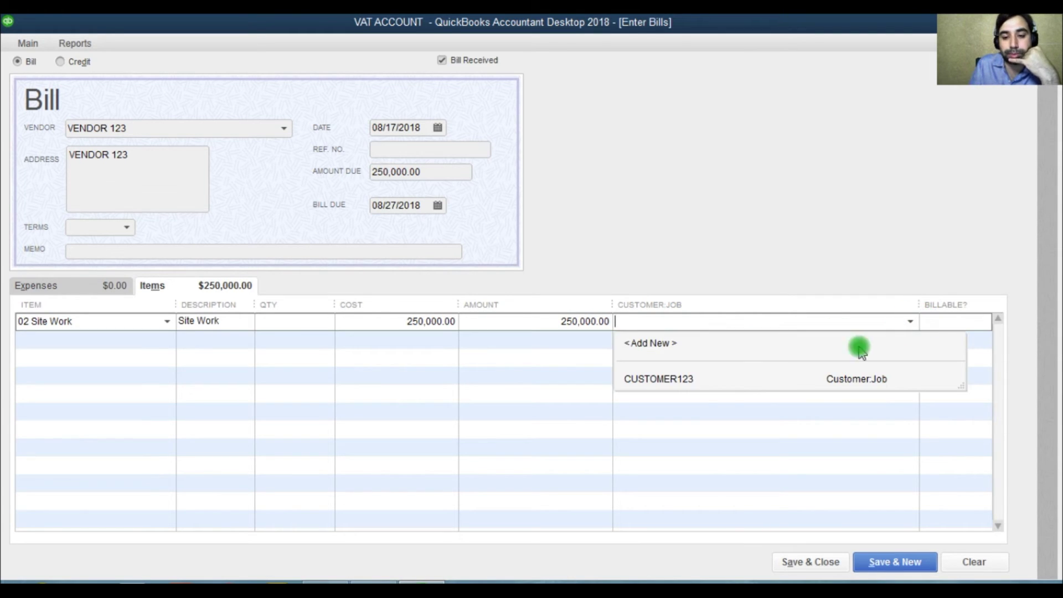
{"action": "left_click", "coordinate": [680, 381]}
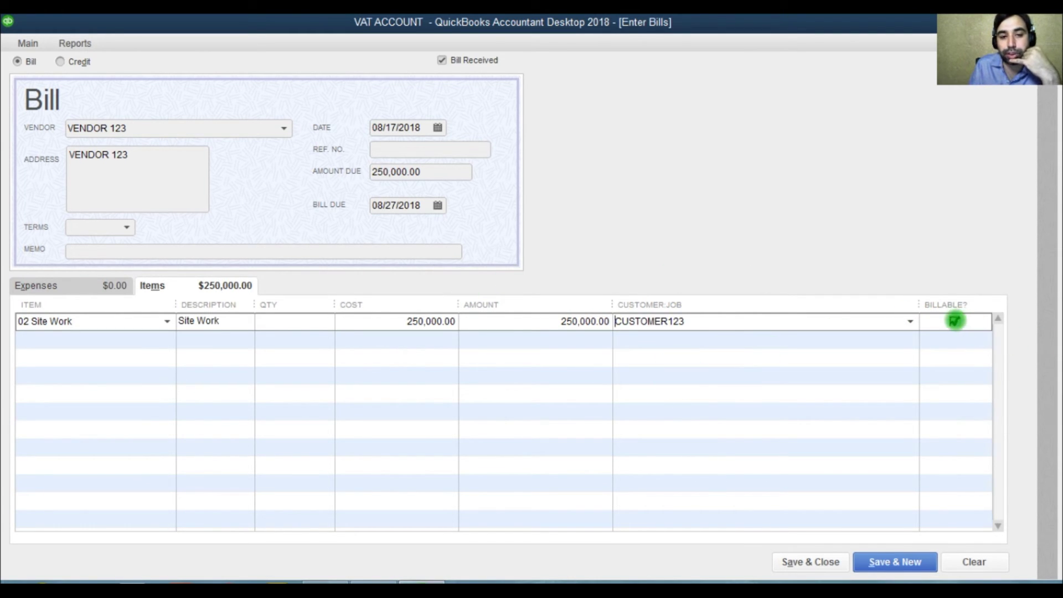
{"action": "left_click", "coordinate": [954, 321]}
{"action": "left_click", "coordinate": [399, 149]}
{"action": "type", "text": "231323"}
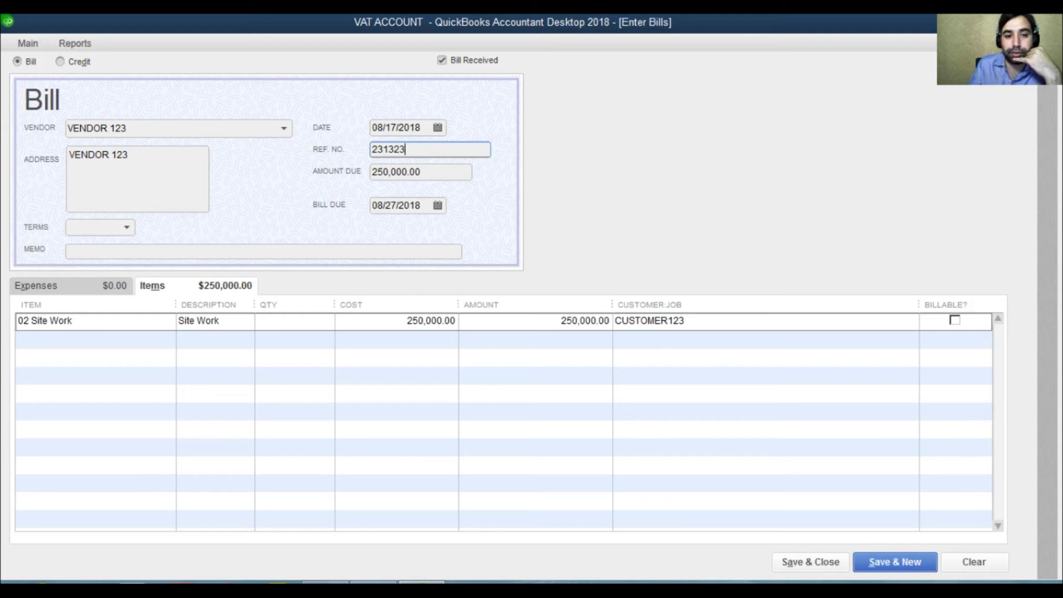
- Add the VAT INPUT item on the bill's second item line
{"action": "left_click", "coordinate": [123, 340]}
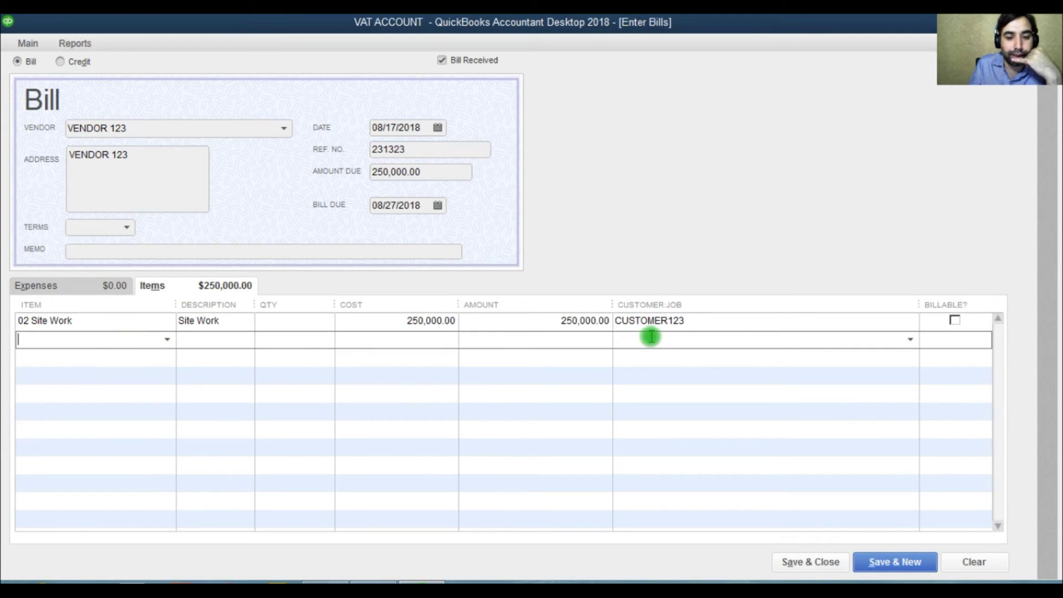
{"action": "left_click", "coordinate": [561, 320]}
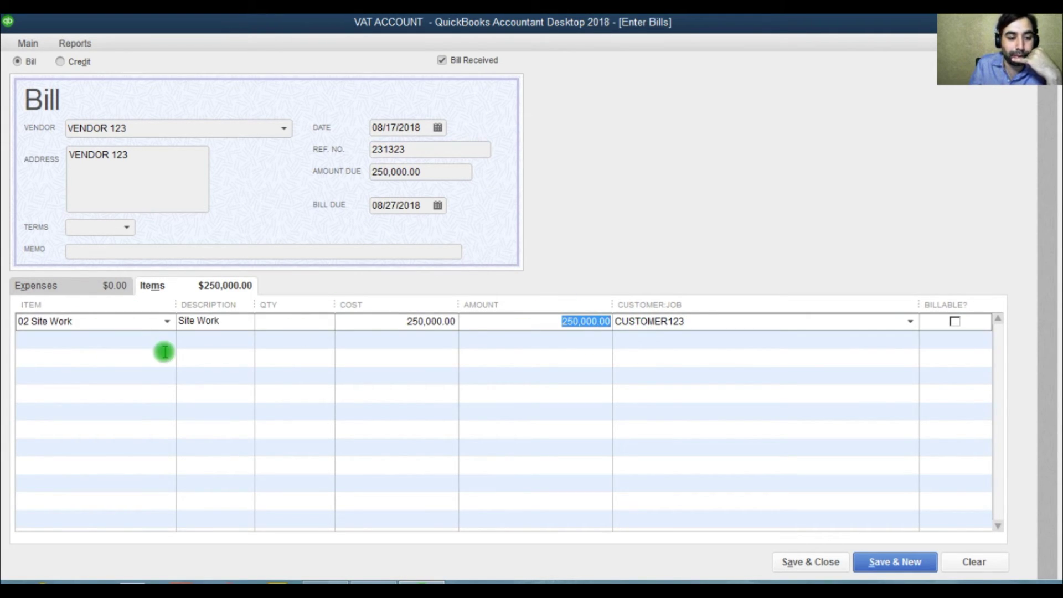
{"action": "left_click", "coordinate": [163, 349]}
{"action": "left_click", "coordinate": [165, 340]}
{"action": "type", "text": "VAT INPUT"}
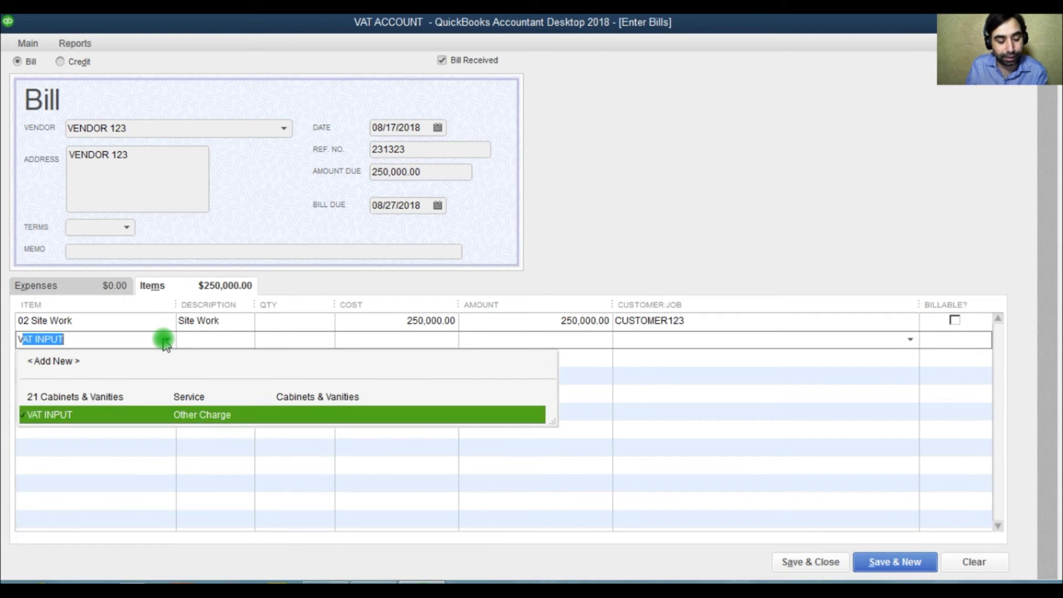
{"action": "left_click", "coordinate": [74, 396]}
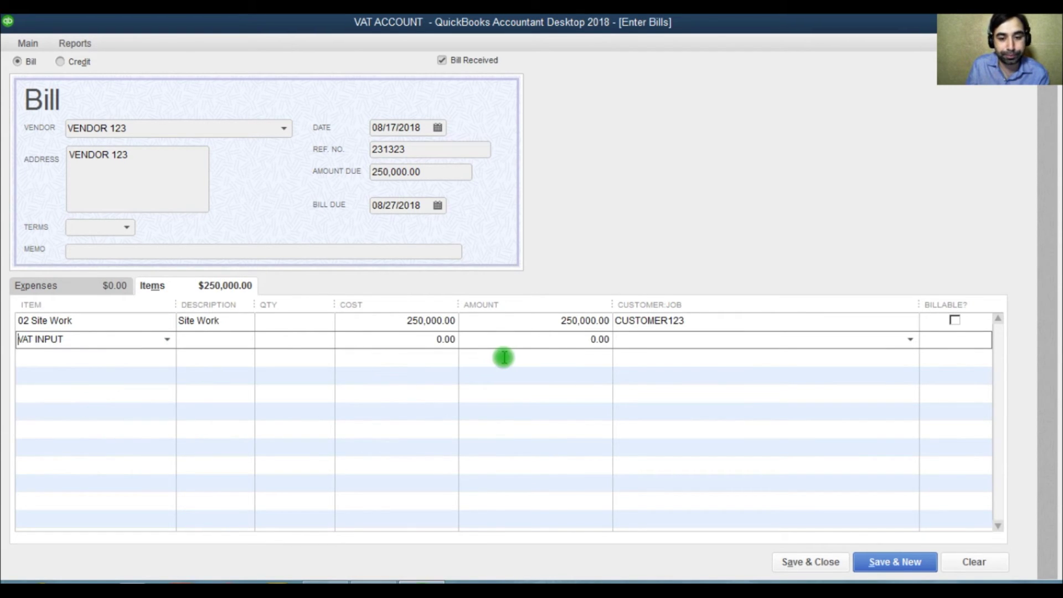
- Calculate the VAT INPUT line's amount as 250,000.00 times .05 and accept the item cost update
{"action": "left_click", "coordinate": [562, 344]}
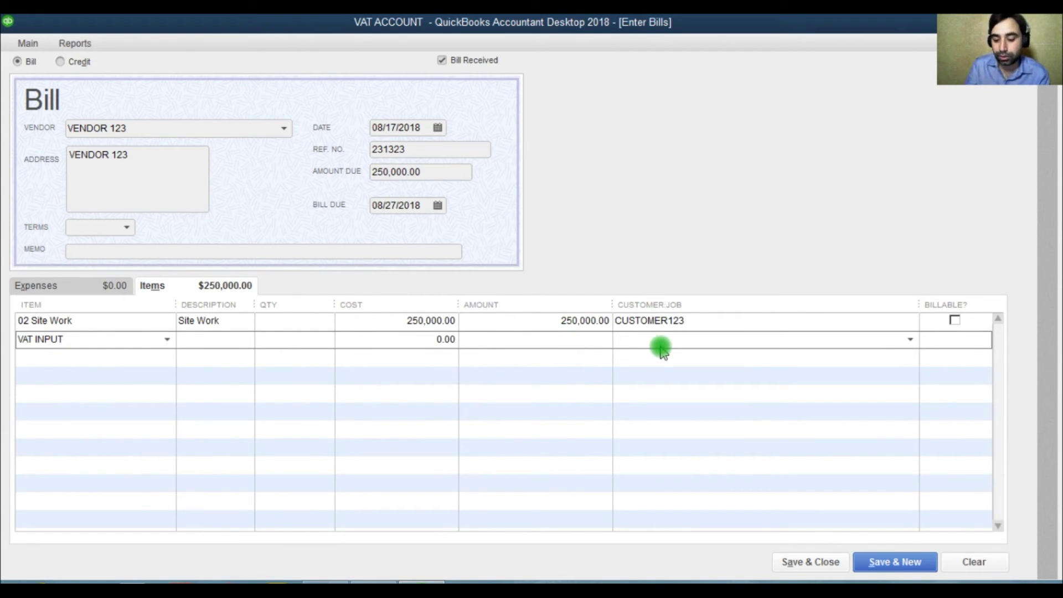
{"action": "type", "text": "25"}
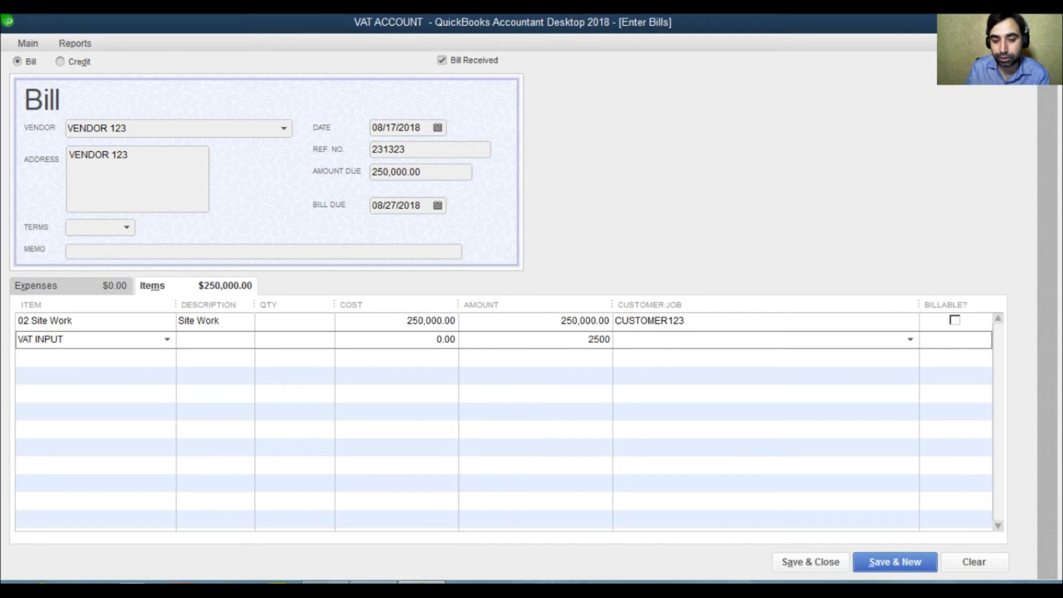
{"action": "type", "text": "0,000.00 * .05"}
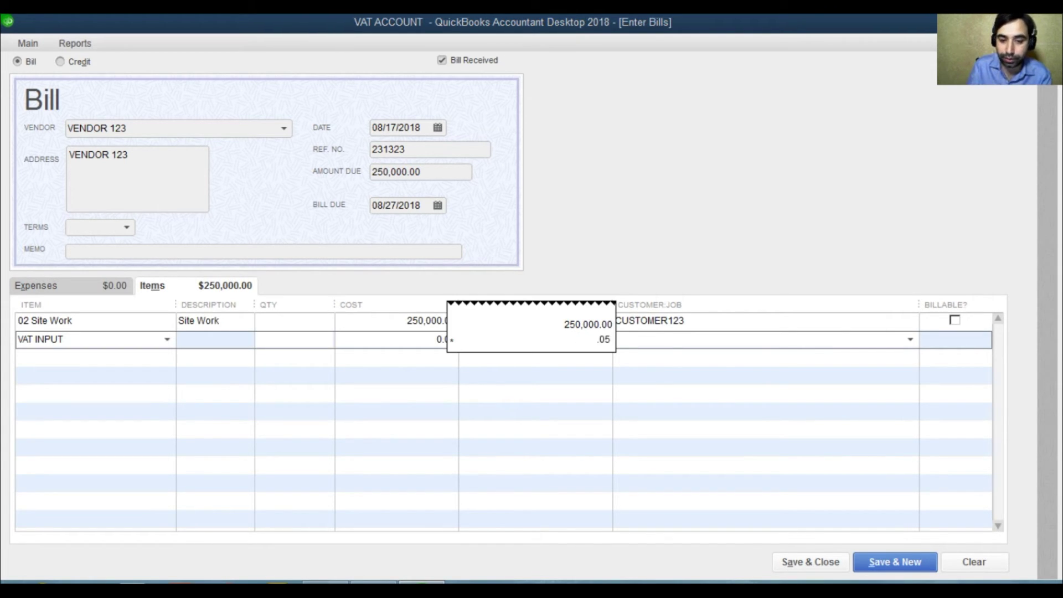
{"action": "key", "text": "Return"}
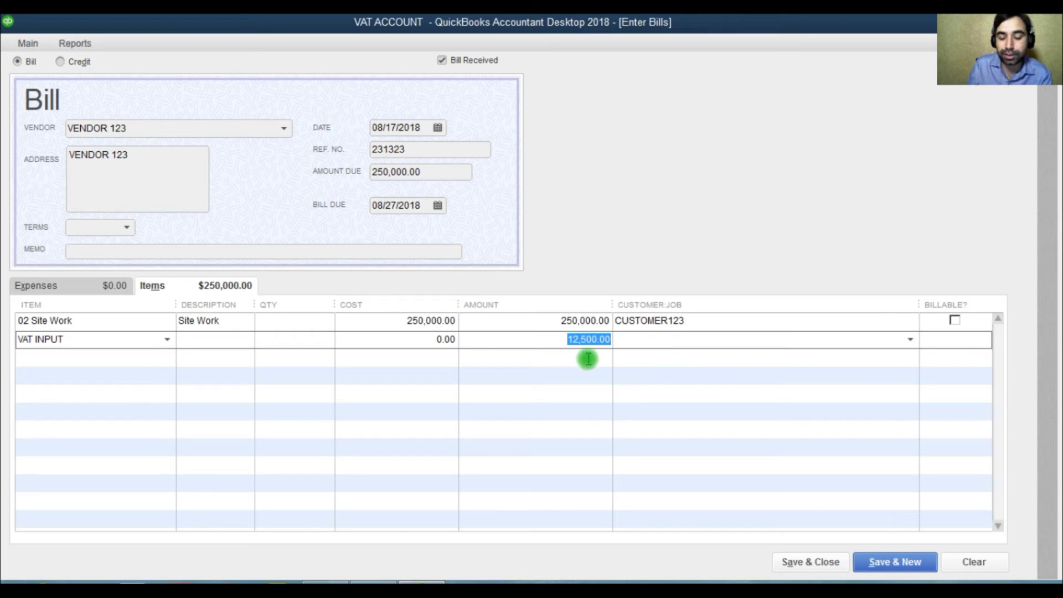
{"action": "left_click", "coordinate": [498, 261]}
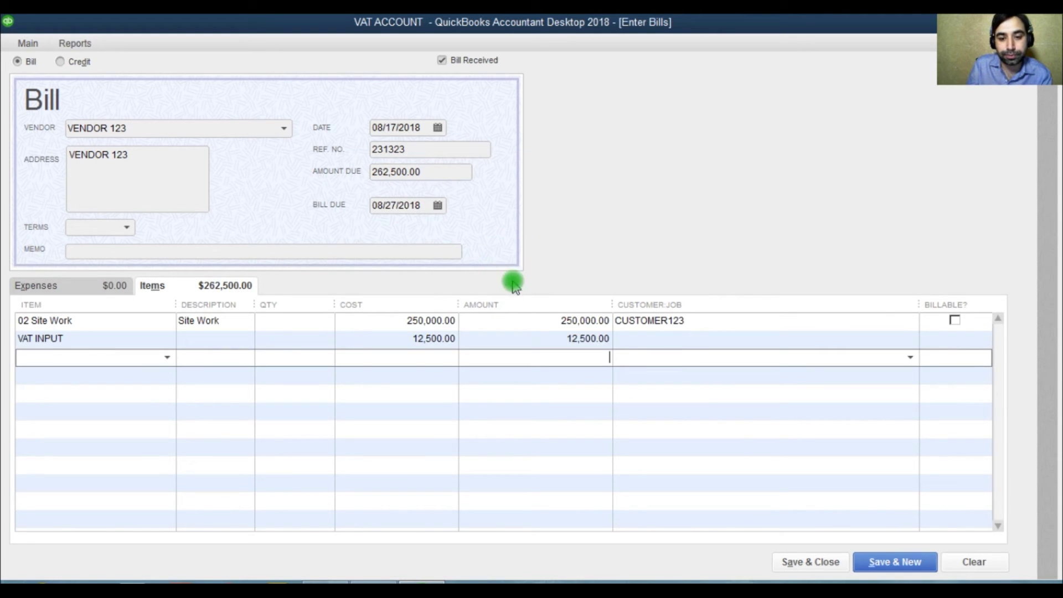
- Assign the VAT INPUT line to CUSTOMER123 as non-billable, and save and close the bill
{"action": "left_click", "coordinate": [655, 339]}
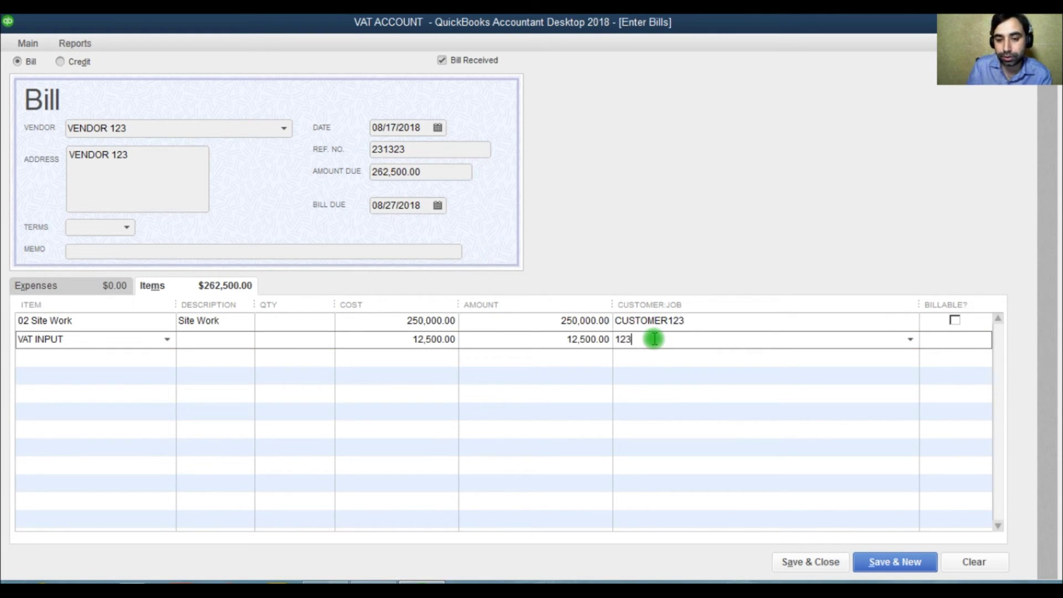
{"action": "type", "text": "CUSTOMER"}
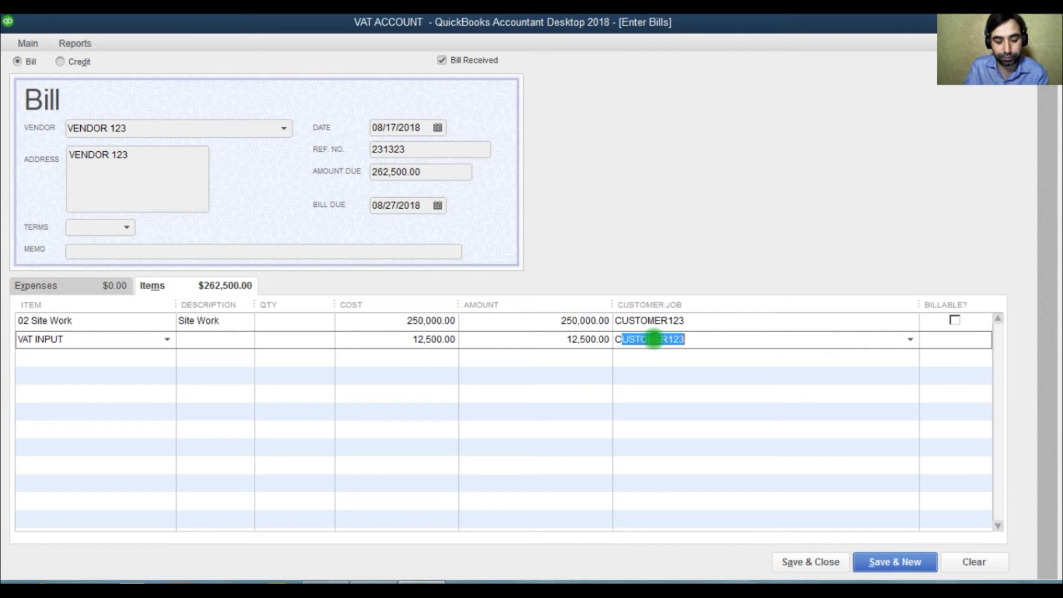
{"action": "left_click", "coordinate": [675, 402]}
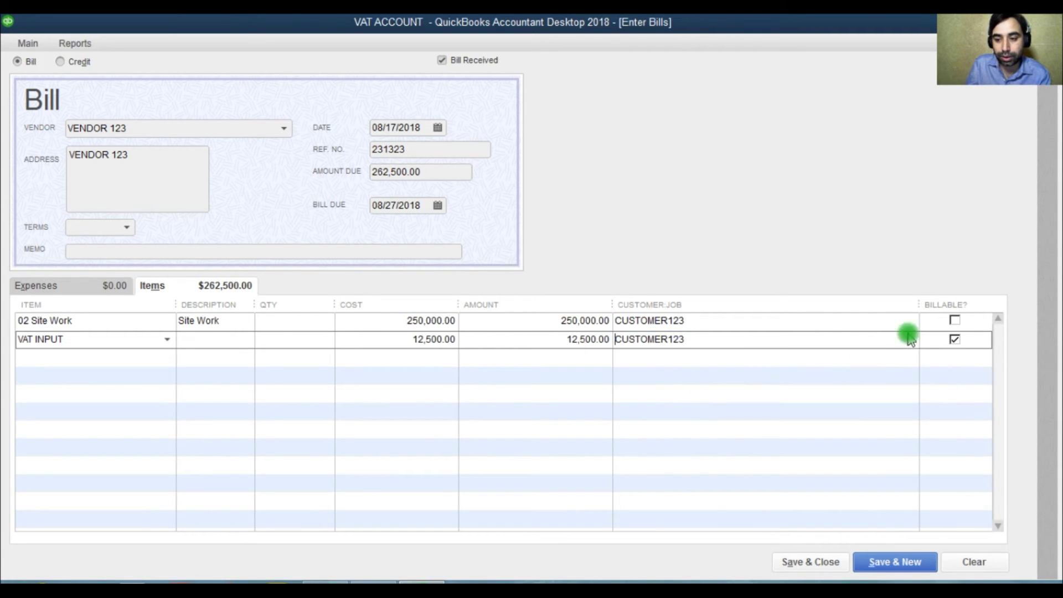
{"action": "left_click", "coordinate": [954, 339]}
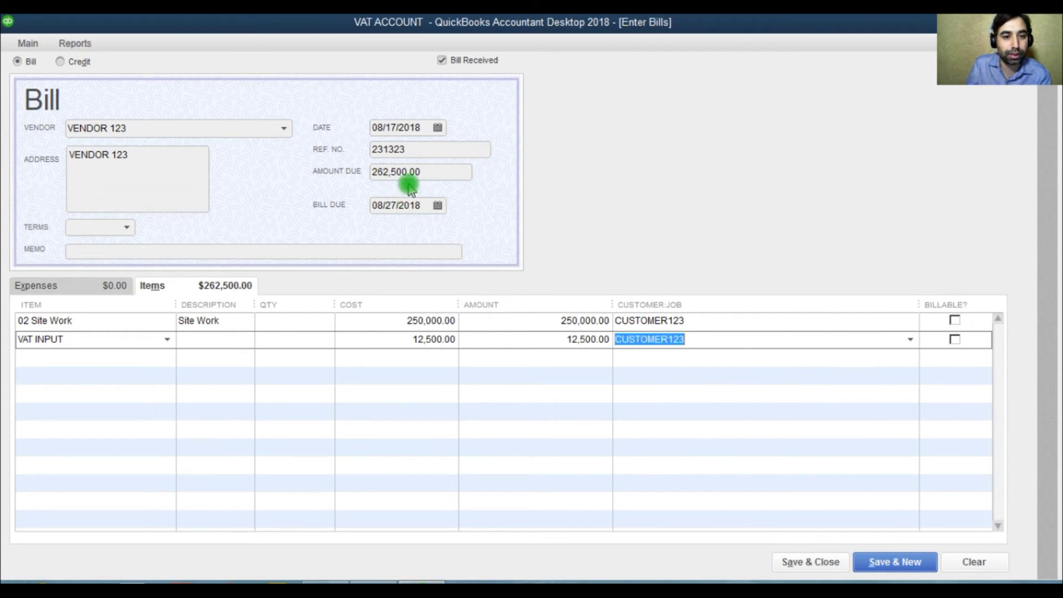
{"action": "left_click", "coordinate": [801, 562]}
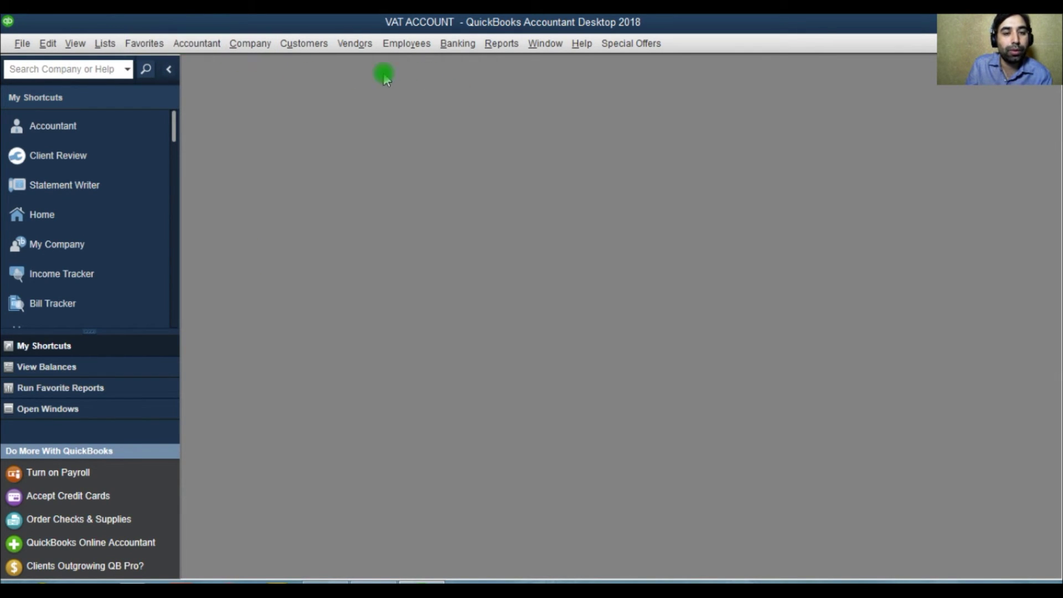
- Open the Chart of Accounts at full size
{"action": "left_click", "coordinate": [108, 44]}
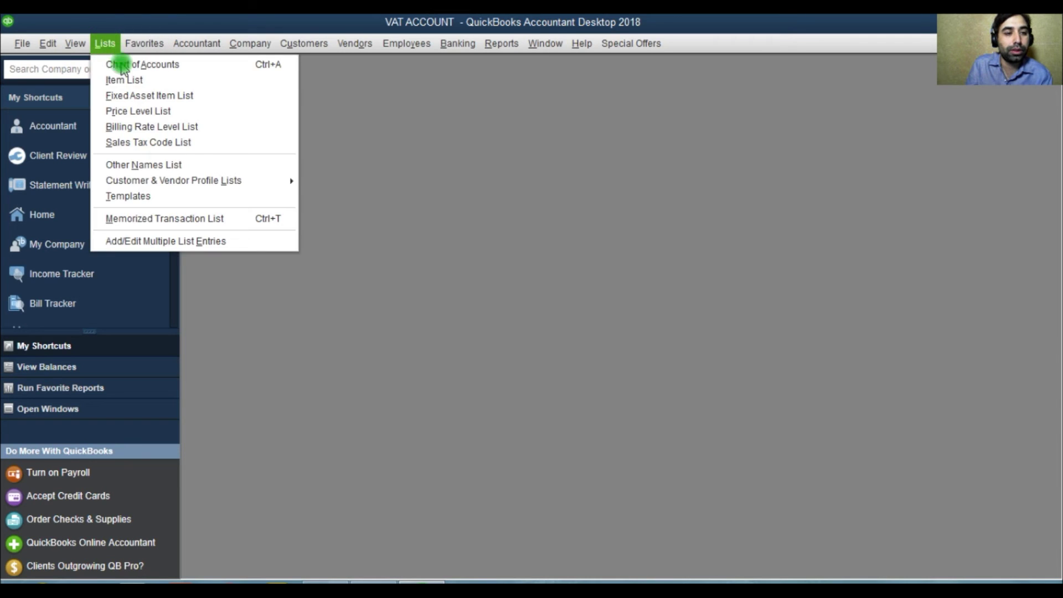
{"action": "left_click", "coordinate": [121, 63]}
{"action": "left_click", "coordinate": [588, 160]}
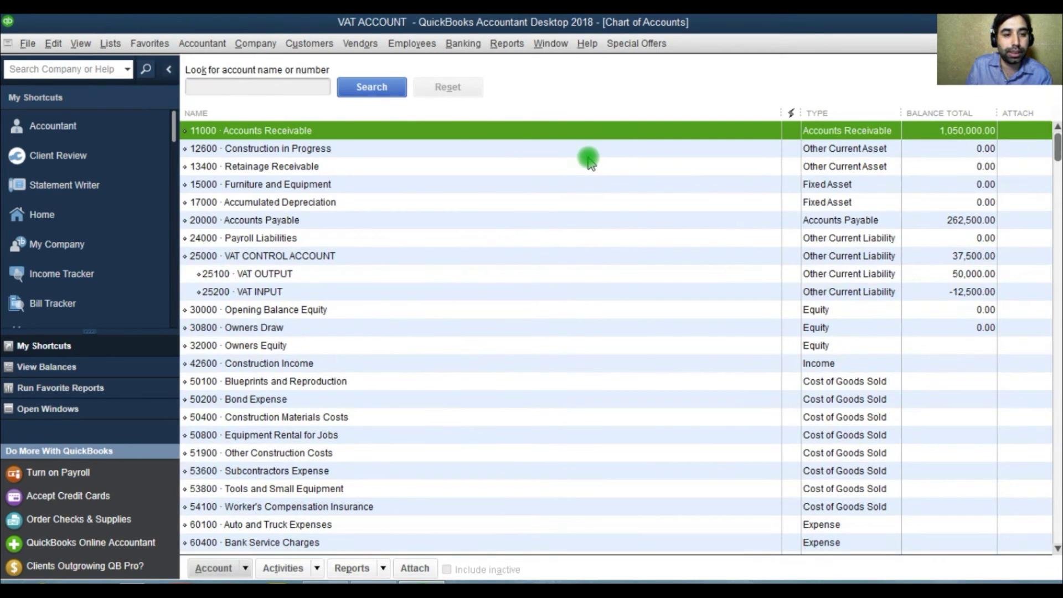
- Run a QuickReport for account 25000 VAT CONTROL ACCOUNT and widen its Num column to show the full bill number
{"action": "left_click", "coordinate": [301, 258]}
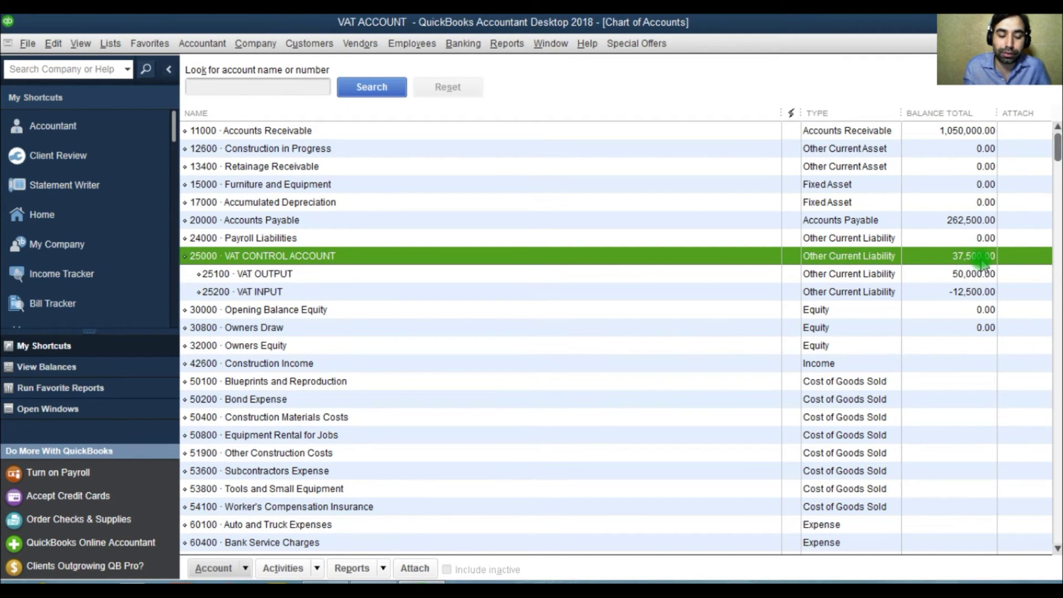
{"action": "right_click", "coordinate": [292, 258]}
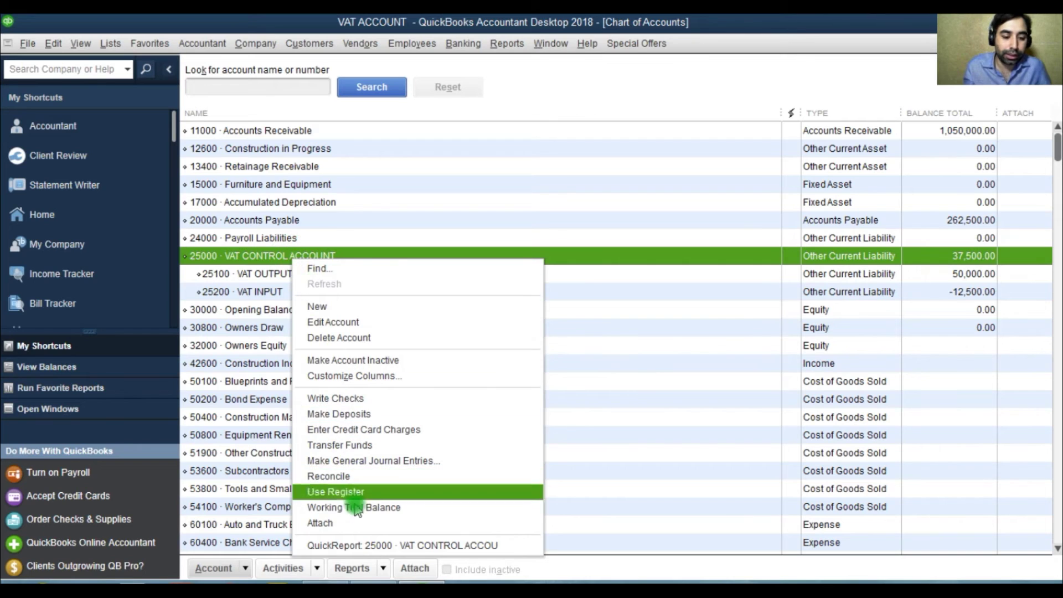
{"action": "left_click", "coordinate": [382, 546]}
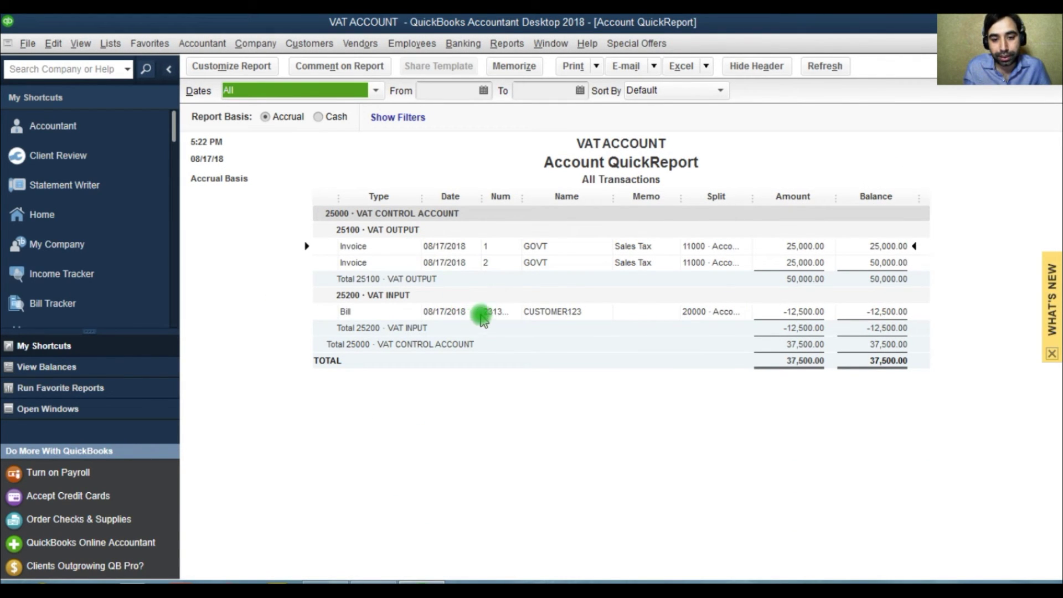
{"action": "left_click_drag", "start_coordinate": [522, 197], "coordinate": [532, 199]}
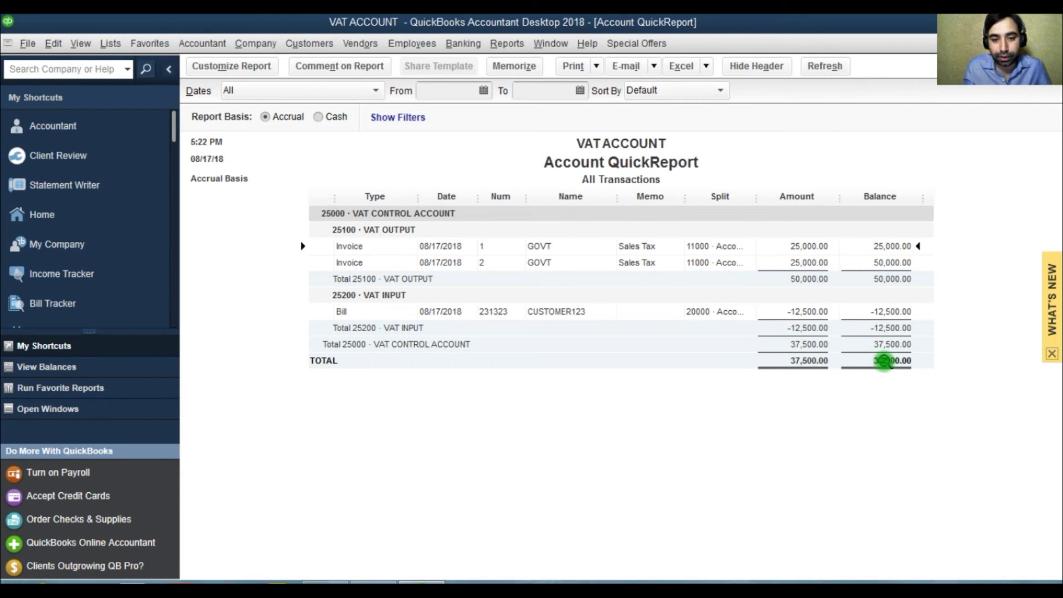
- Customize the QuickReport by hiding the left margin column and changing the header's company name to VAT REPORT
{"action": "left_click", "coordinate": [235, 65]}
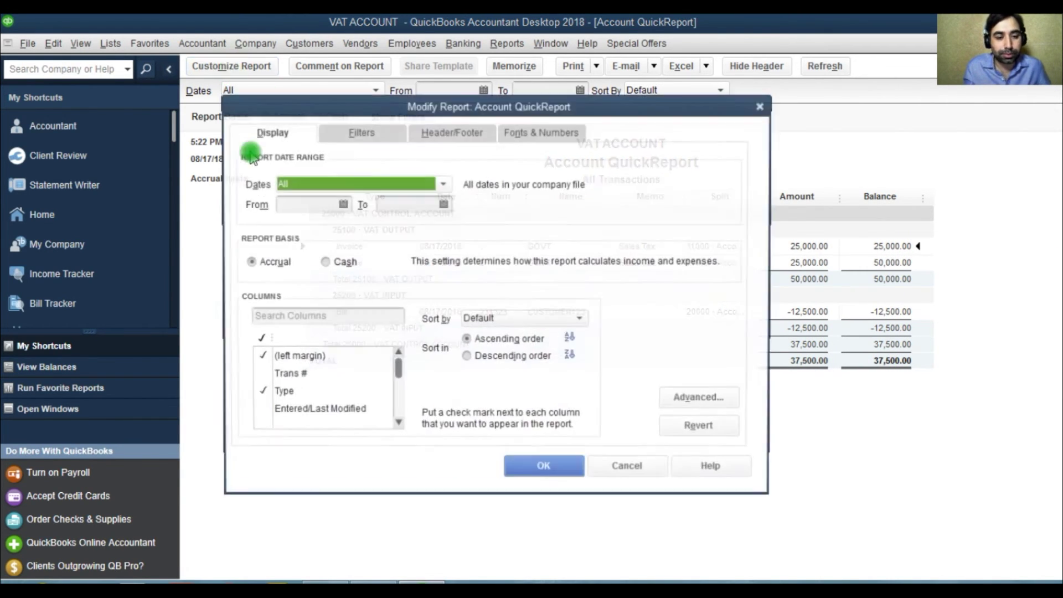
{"action": "left_click", "coordinate": [293, 356]}
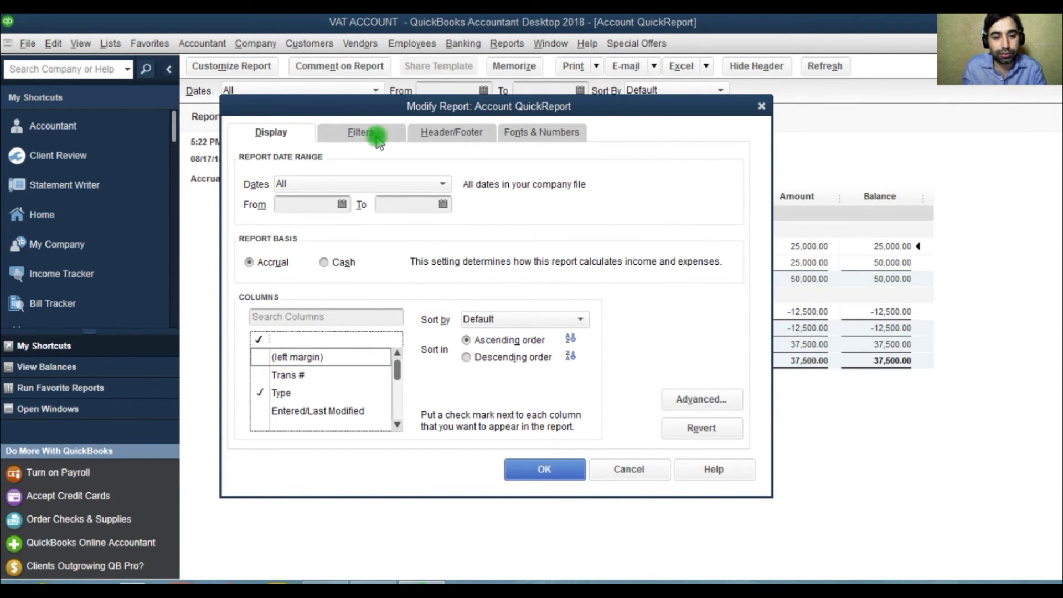
{"action": "left_click", "coordinate": [368, 132]}
{"action": "left_click", "coordinate": [437, 145]}
{"action": "left_click_drag", "start_coordinate": [428, 182], "coordinate": [268, 183]}
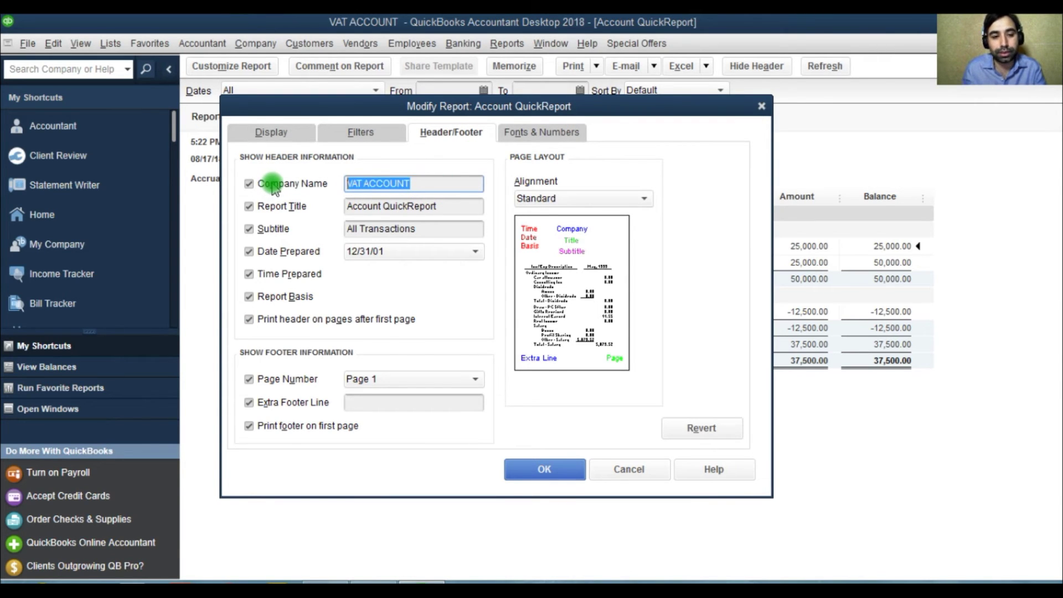
{"action": "key", "text": "BackSpace"}
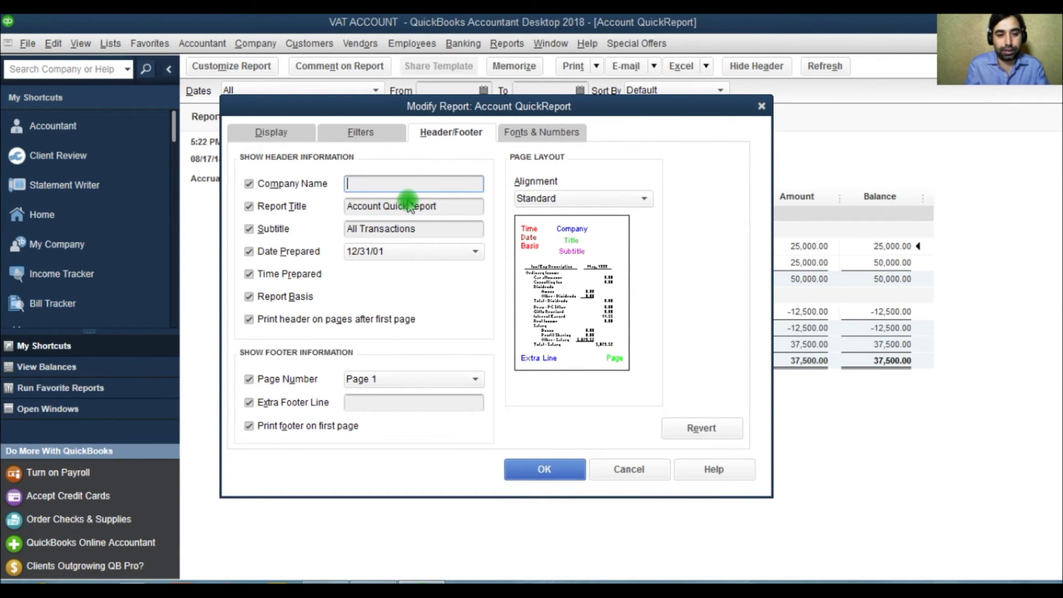
{"action": "type", "text": "vat"}
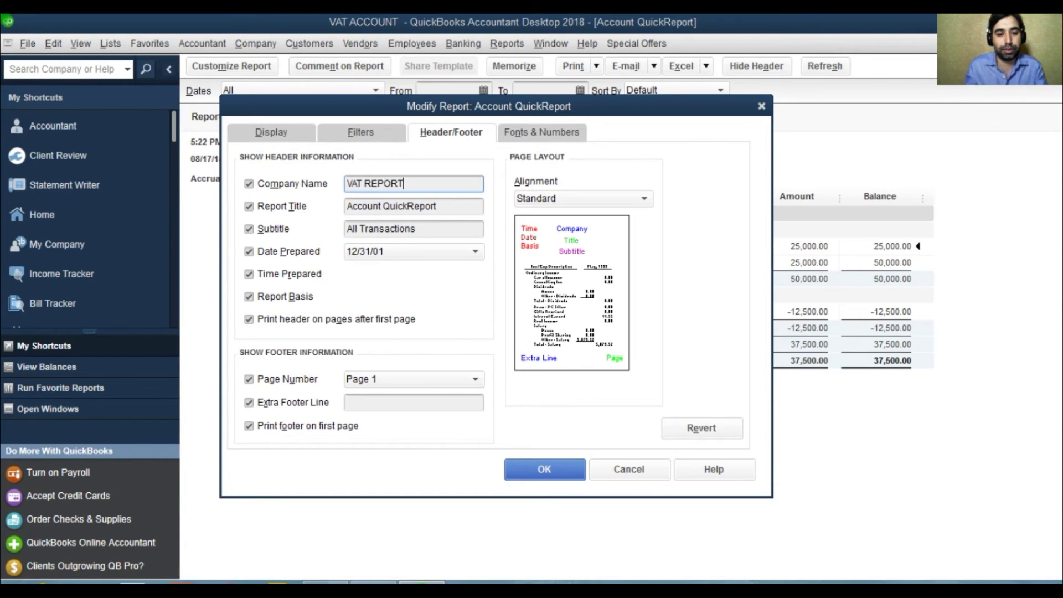
{"action": "left_click", "coordinate": [546, 468]}
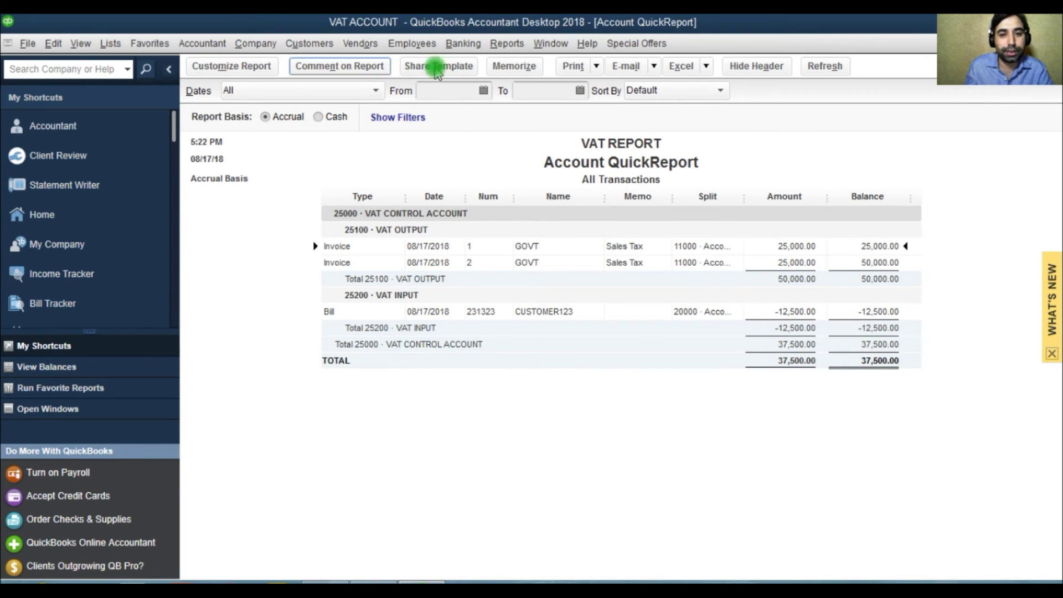
- Memorize the customized report under the name Account QuickReport
{"action": "left_click", "coordinate": [504, 68]}
{"action": "left_click", "coordinate": [279, 188]}
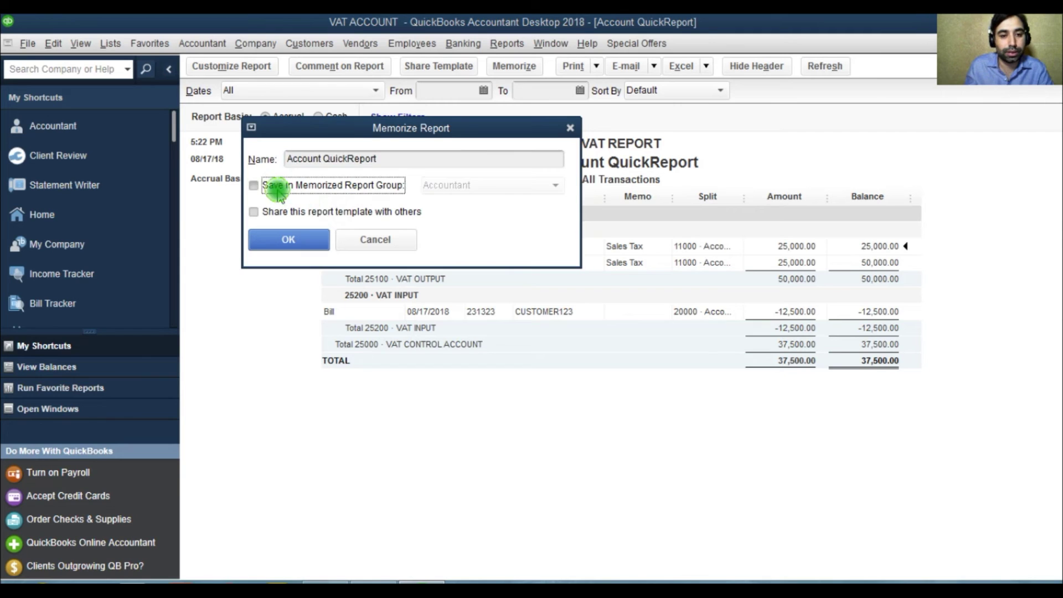
{"action": "left_click", "coordinate": [291, 240]}
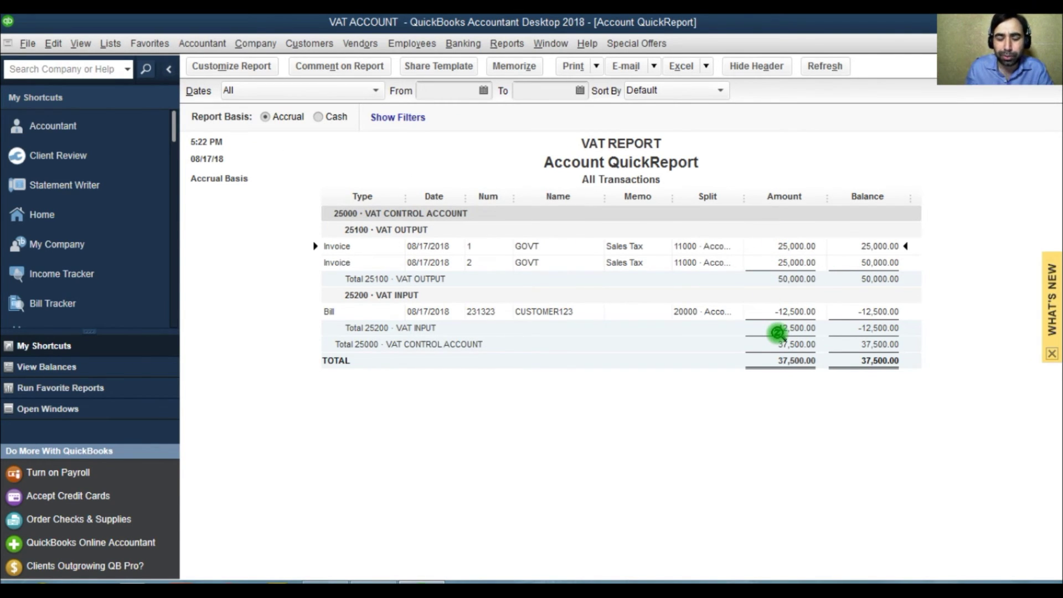
- Open invoice 1 from the VAT OUTPUT section and view the debits and credits in its Transaction Journal
{"action": "double_click", "coordinate": [788, 248]}
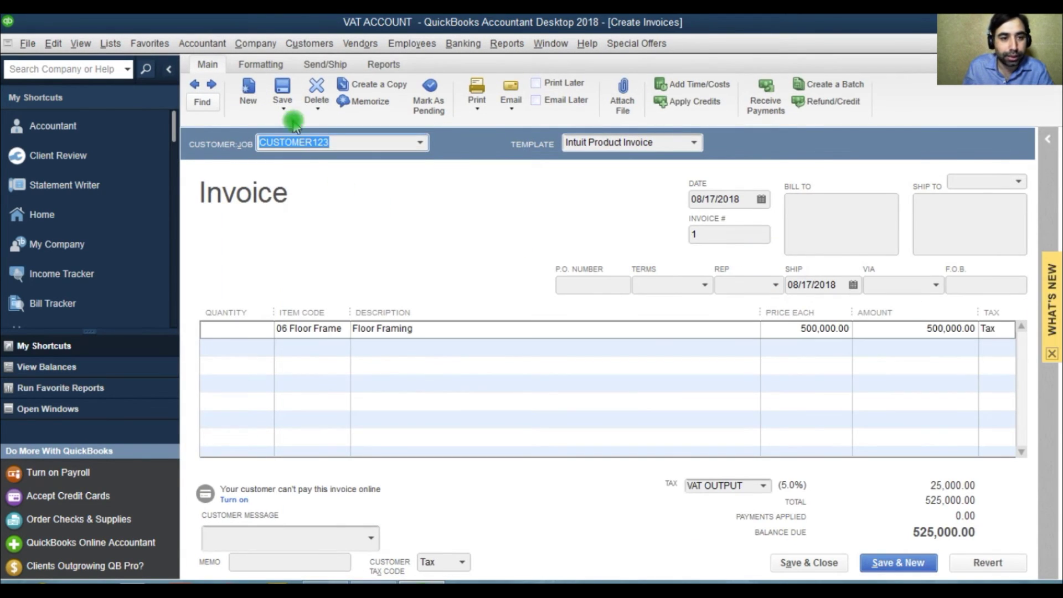
{"action": "left_click", "coordinate": [383, 65]}
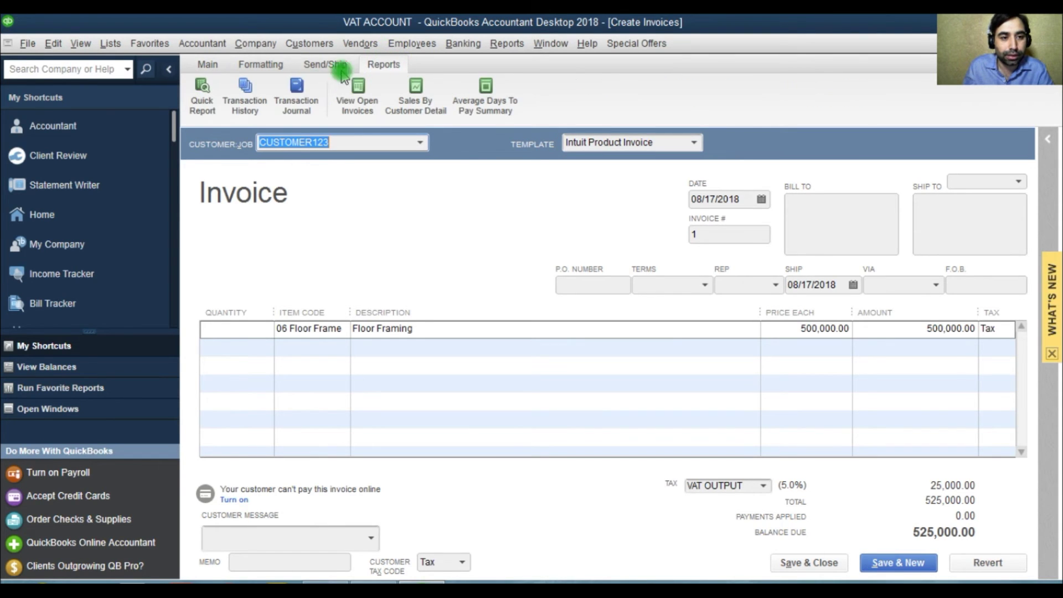
{"action": "left_click", "coordinate": [292, 94]}
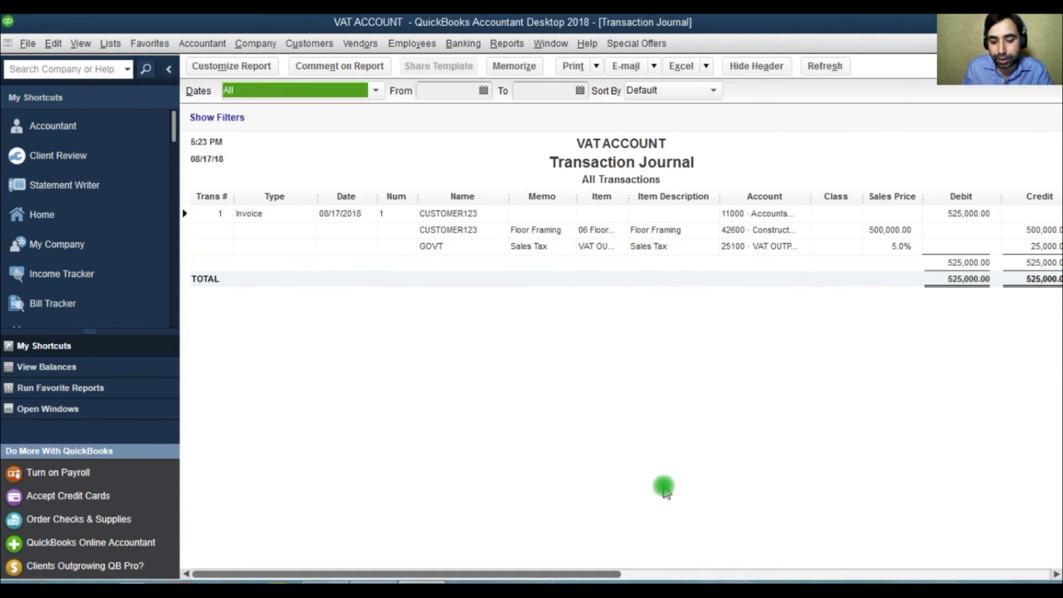
{"action": "left_click_drag", "start_coordinate": [553, 575], "coordinate": [947, 576]}
{"action": "left_click", "coordinate": [916, 214]}
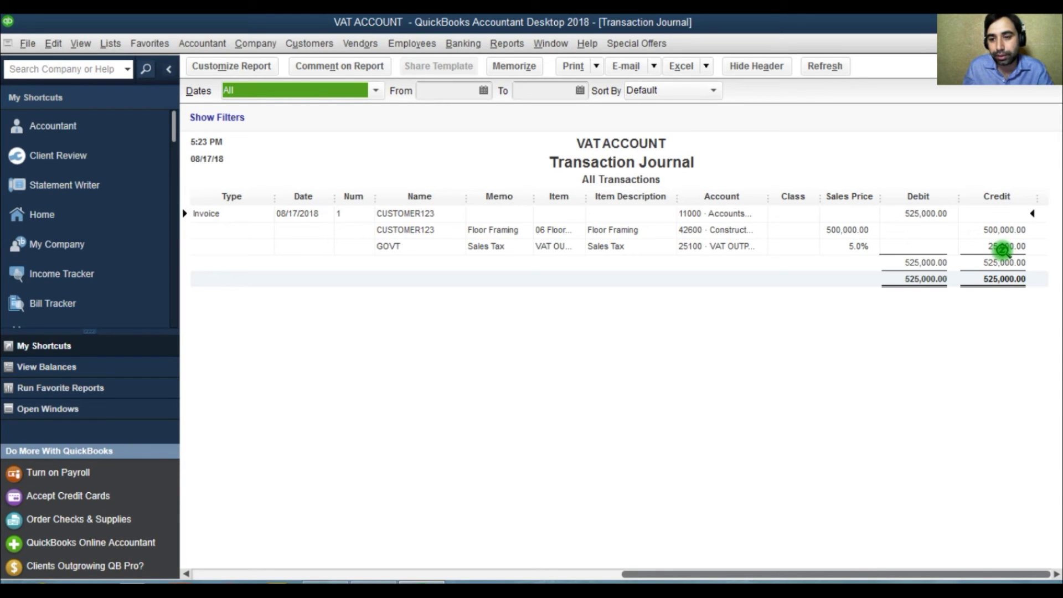
- Return to invoice 1, review the credit column of its Transaction Journal again, and close back to the Chart of Accounts
{"action": "double_click", "coordinate": [905, 224]}
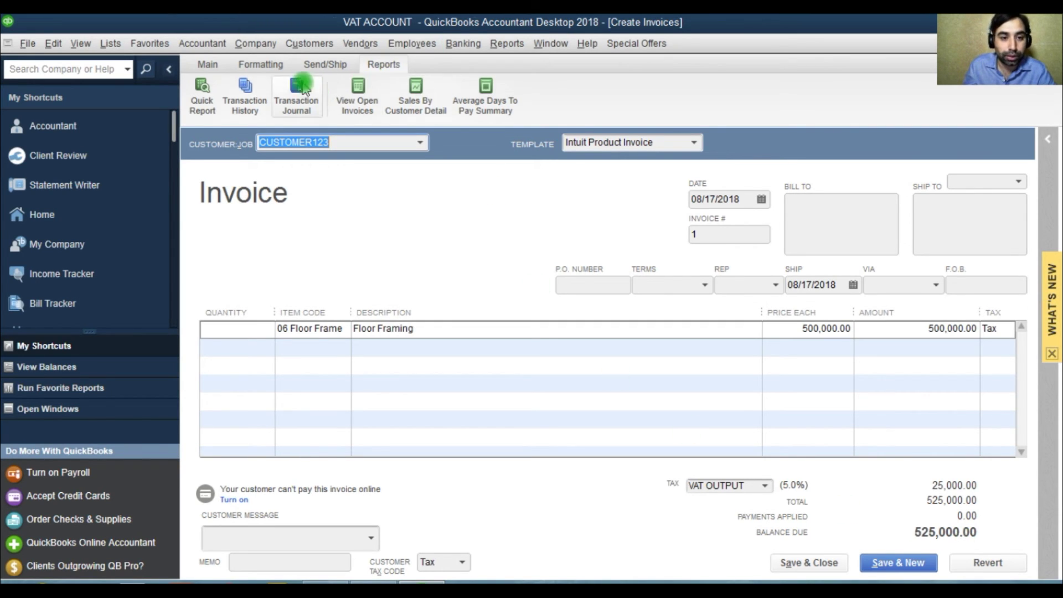
{"action": "left_click", "coordinate": [319, 113]}
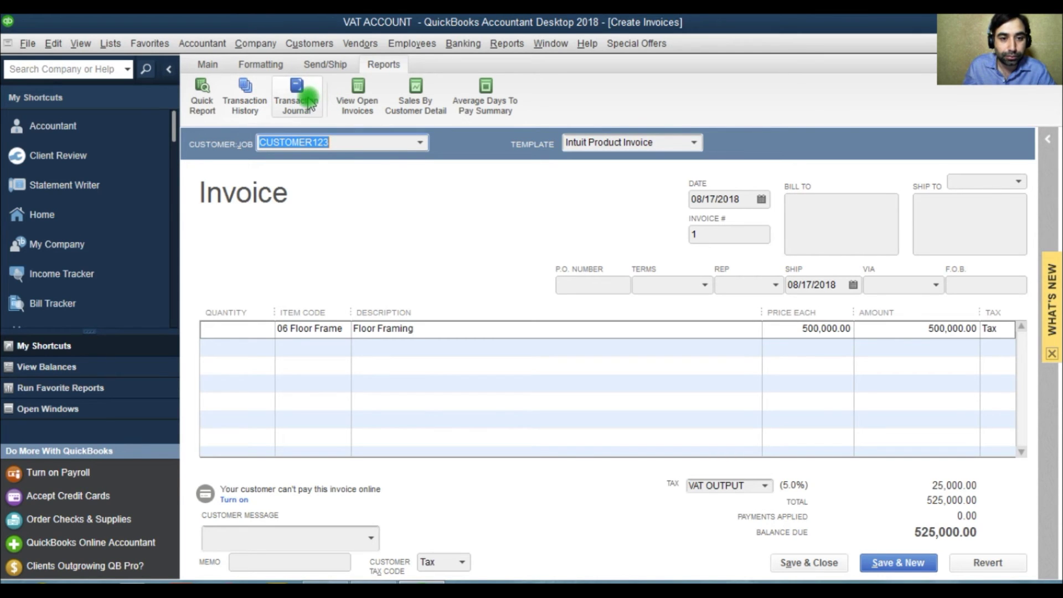
{"action": "left_click", "coordinate": [298, 99]}
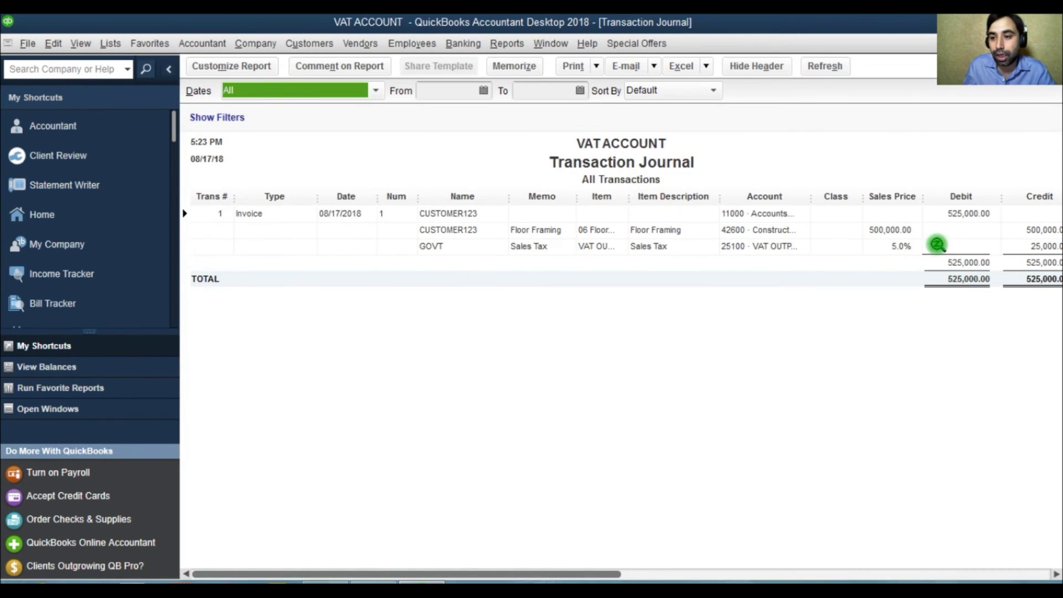
{"action": "left_click_drag", "start_coordinate": [582, 573], "coordinate": [1034, 573]}
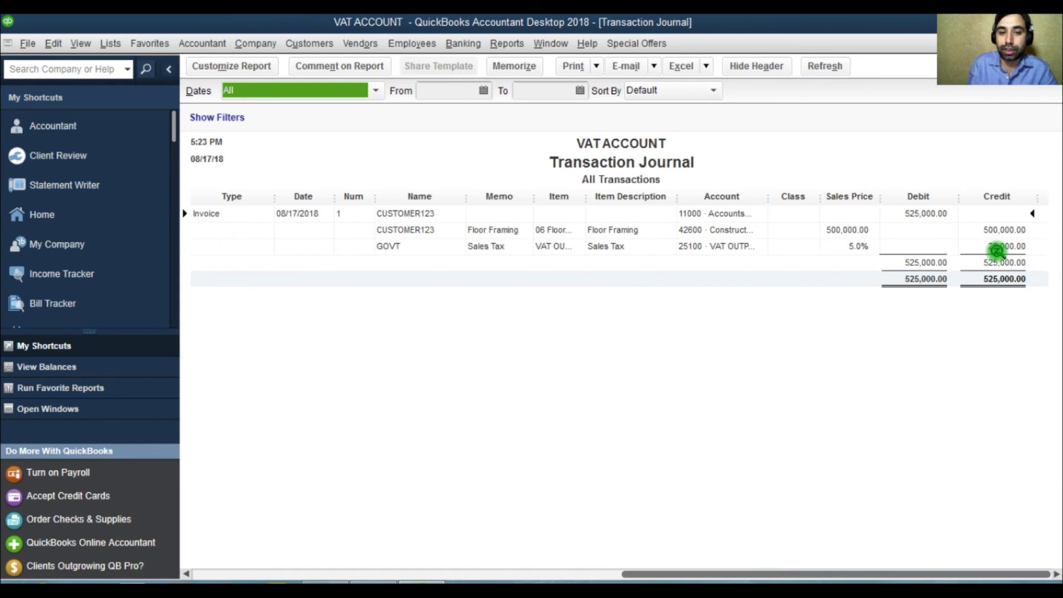
{"action": "key", "text": "Escape"}
{"action": "key", "text": "Escape"}
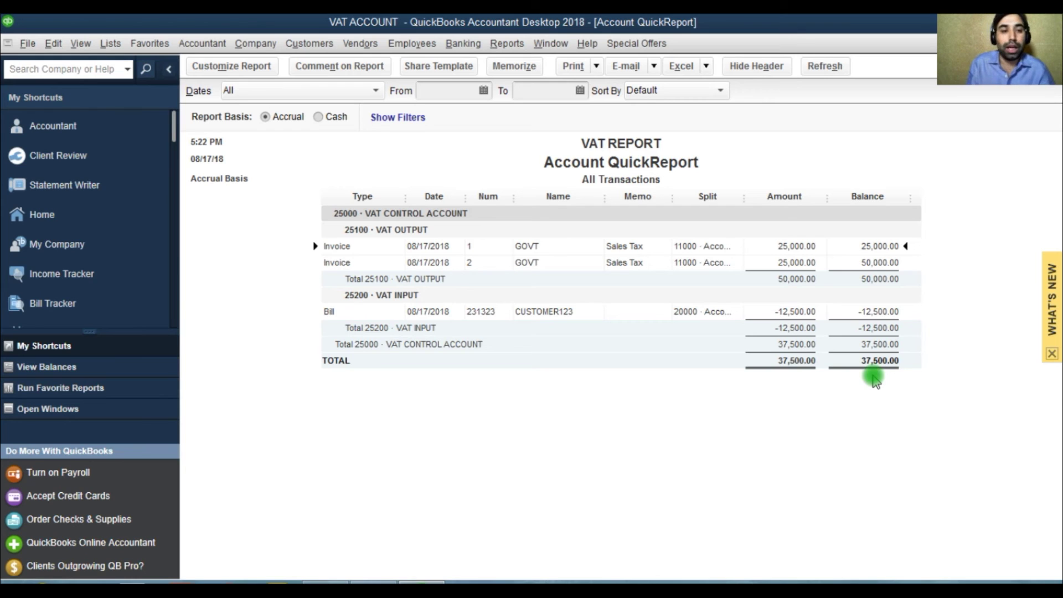
{"action": "key", "text": "Escape"}
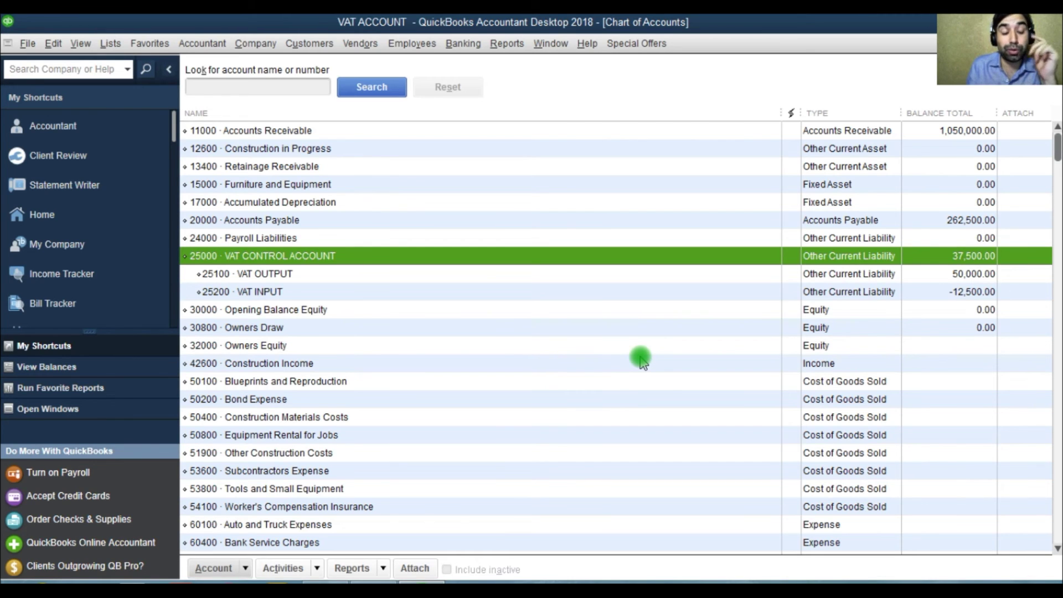
- Run the Sales Tax Liability report for all dates
{"action": "left_click", "coordinate": [359, 44]}
{"action": "mouse_move", "coordinate": [384, 141]}
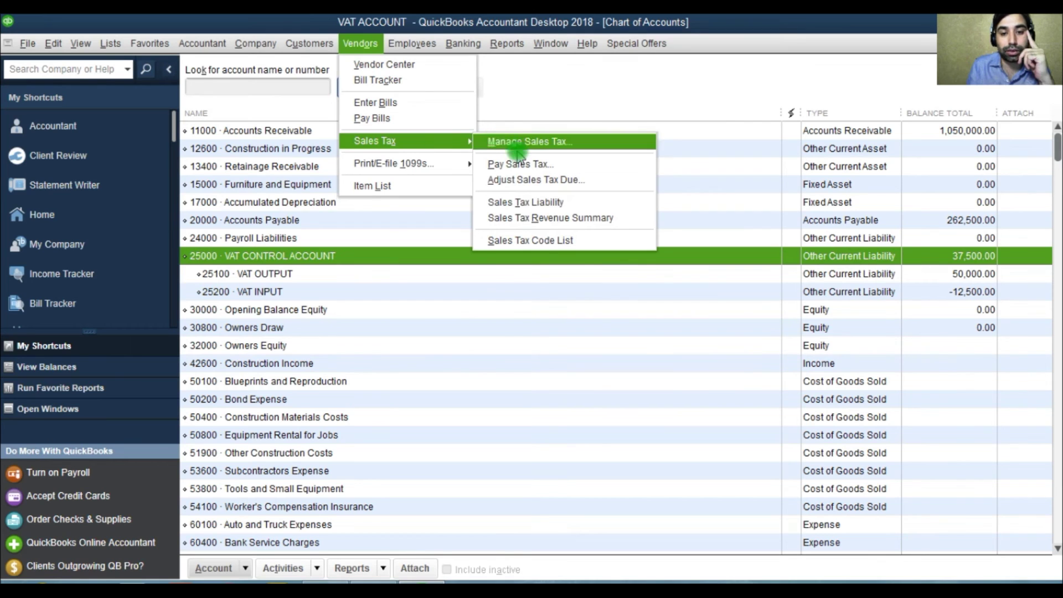
{"action": "left_click", "coordinate": [515, 202]}
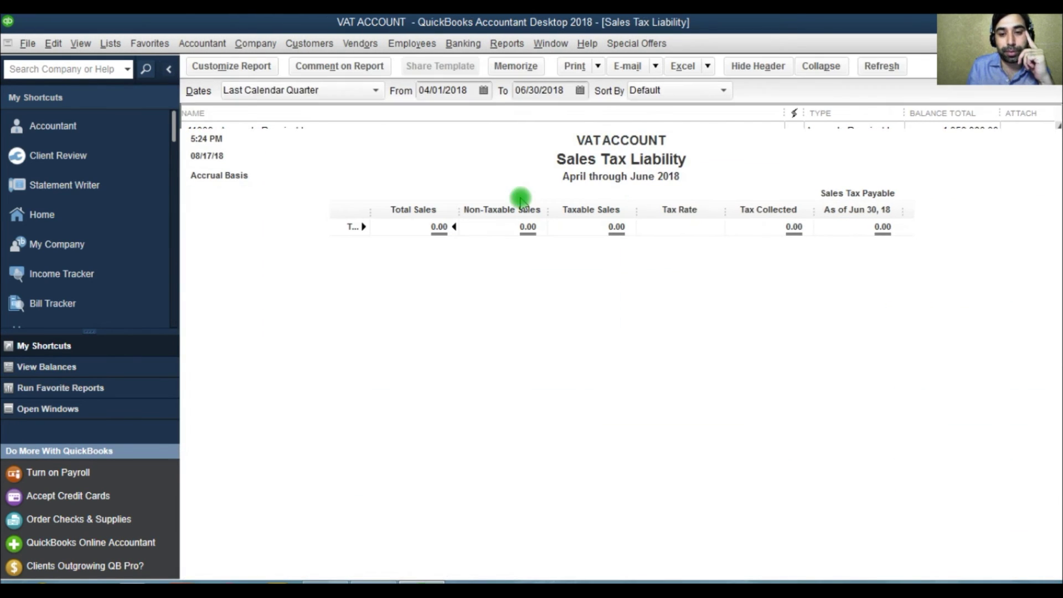
{"action": "left_click", "coordinate": [330, 94]}
{"action": "scroll", "coordinate": [219, 100], "scroll_direction": "up", "scroll_amount": 2}
{"action": "left_click", "coordinate": [230, 98]}
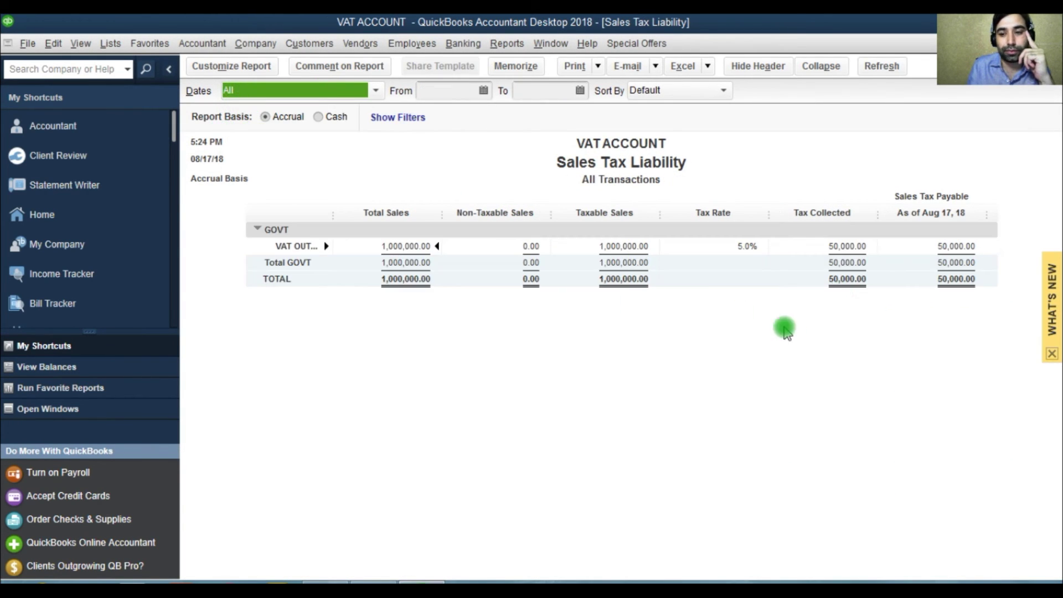
- Start a sales tax payment and add a new bank account named 1222 as the account to pay from
{"action": "left_click", "coordinate": [352, 44]}
{"action": "mouse_move", "coordinate": [382, 145]}
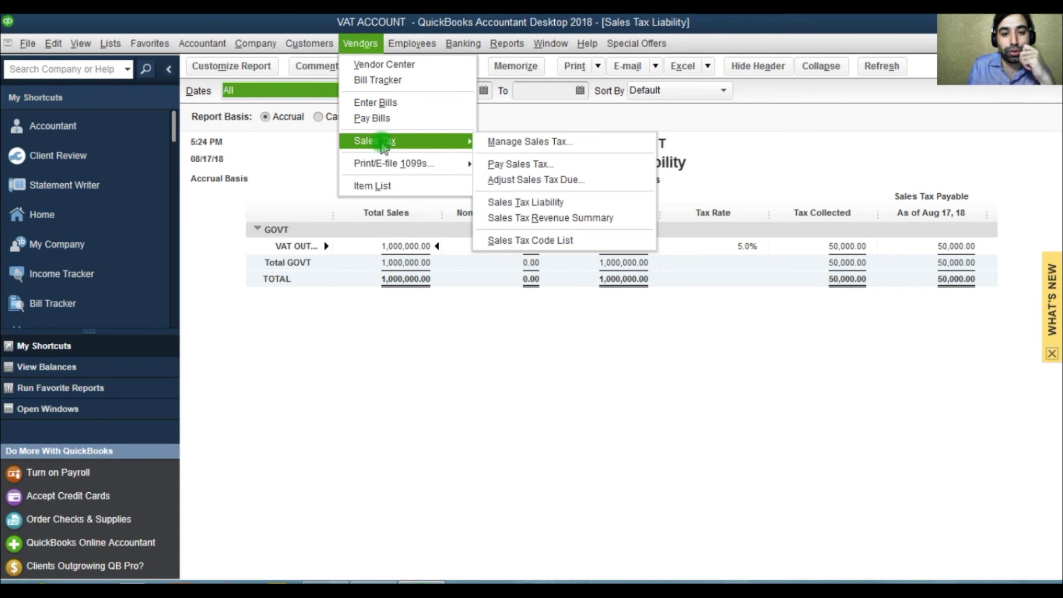
{"action": "left_click", "coordinate": [509, 164]}
{"action": "left_click", "coordinate": [508, 231]}
{"action": "left_click", "coordinate": [435, 187]}
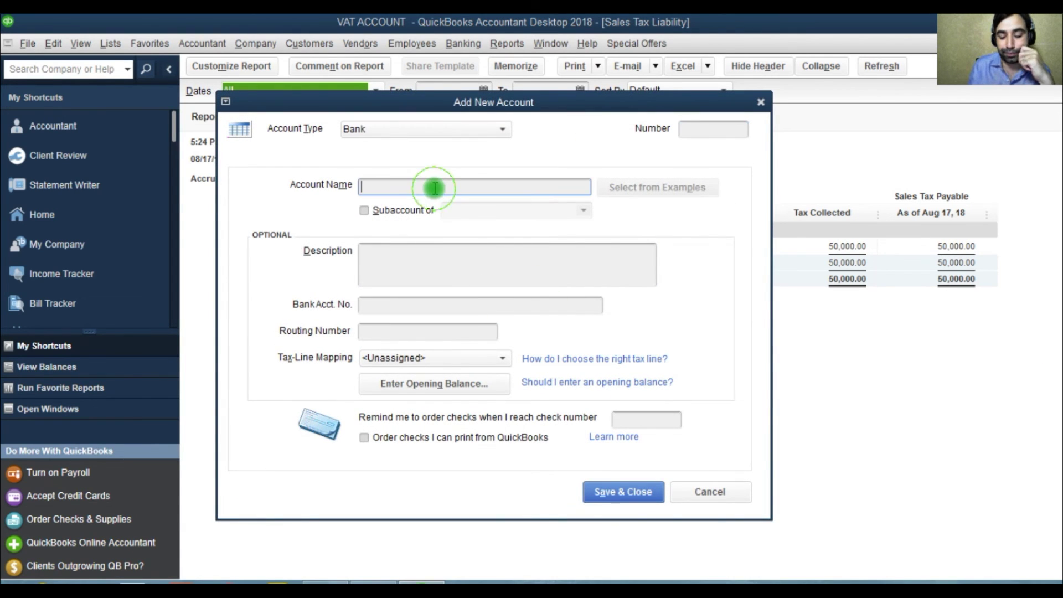
{"action": "left_click", "coordinate": [392, 210]}
{"action": "left_click", "coordinate": [381, 210]}
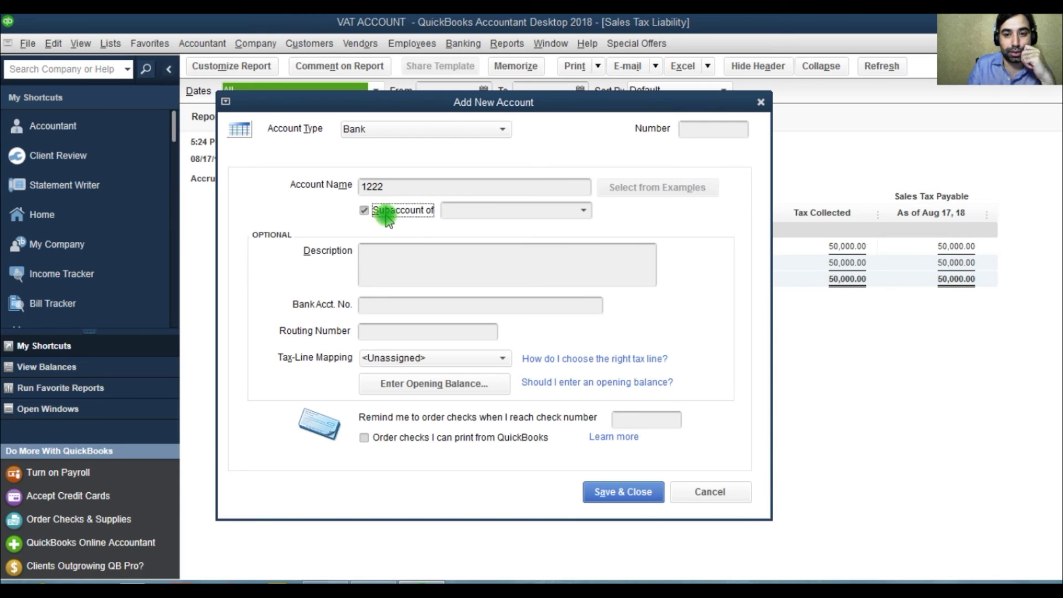
{"action": "left_click", "coordinate": [615, 497]}
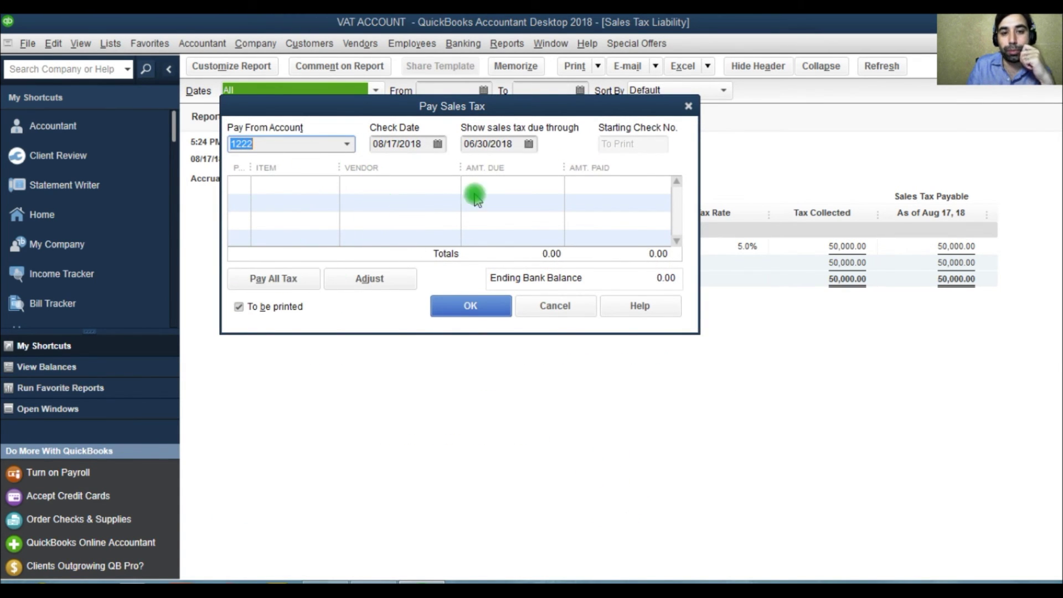
- Try to advance the payment's sales tax due-through date past January 2019, and close the Pay Sales Tax window
{"action": "left_click", "coordinate": [438, 143]}
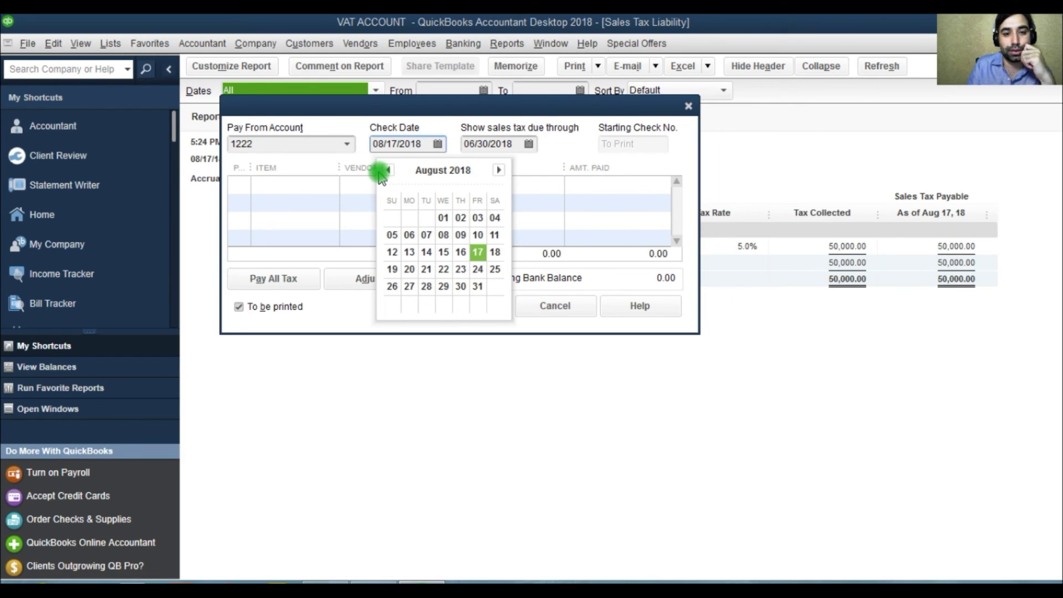
{"action": "left_click", "coordinate": [529, 145]}
{"action": "left_click", "coordinate": [590, 171]}
{"action": "left_click", "coordinate": [590, 172]}
{"action": "left_click", "coordinate": [590, 171]}
{"action": "left_click", "coordinate": [589, 172]}
{"action": "left_click", "coordinate": [590, 172]}
{"action": "left_click", "coordinate": [590, 171]}
{"action": "left_click", "coordinate": [590, 172]}
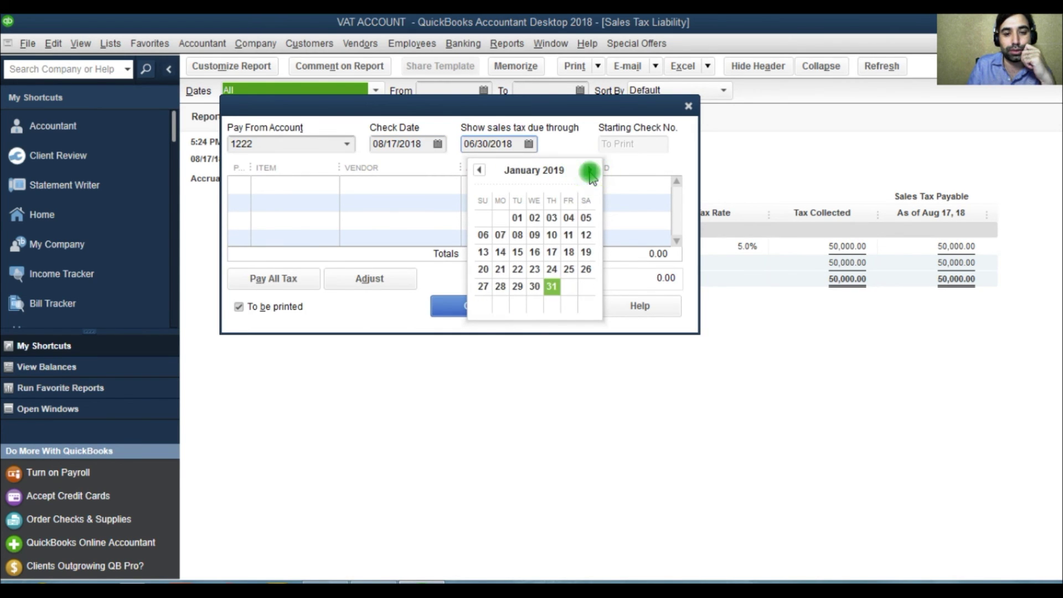
{"action": "left_click", "coordinate": [590, 172]}
{"action": "left_click", "coordinate": [448, 307]}
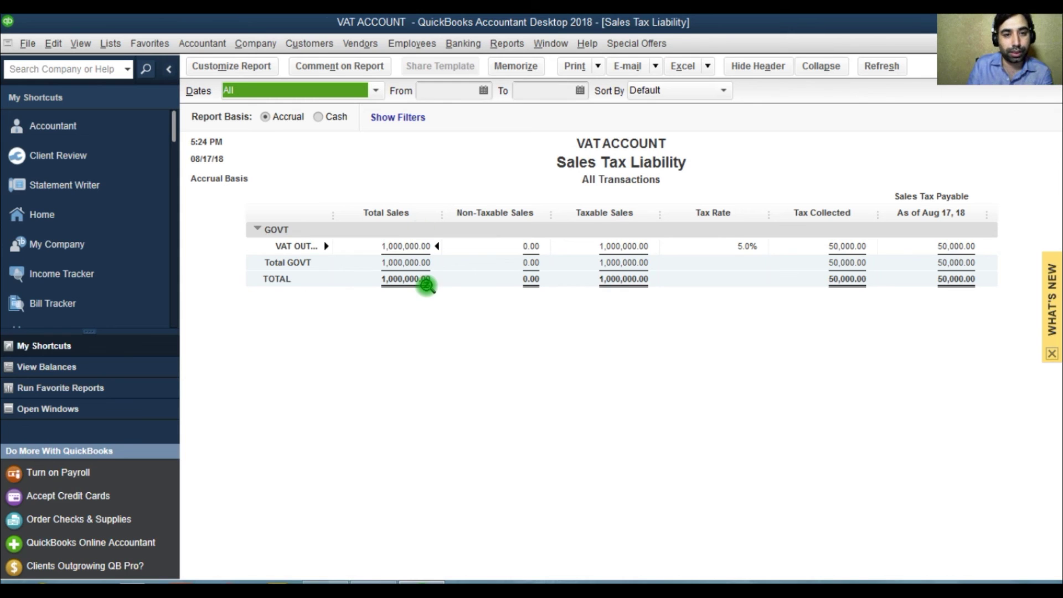
{"action": "left_click", "coordinate": [359, 43]}
{"action": "mouse_move", "coordinate": [405, 142]}
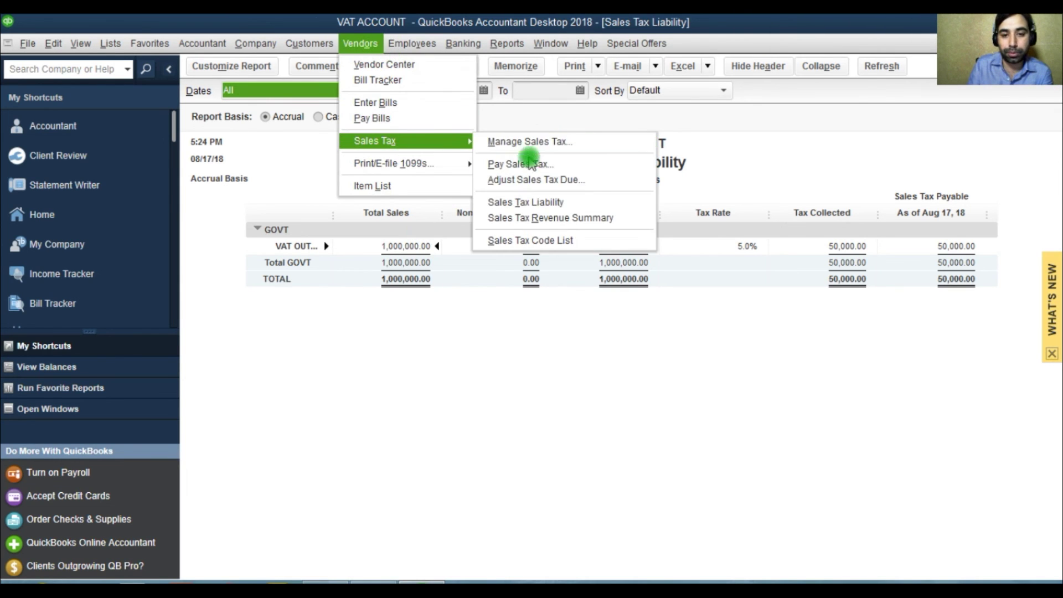
{"action": "left_click", "coordinate": [521, 164]}
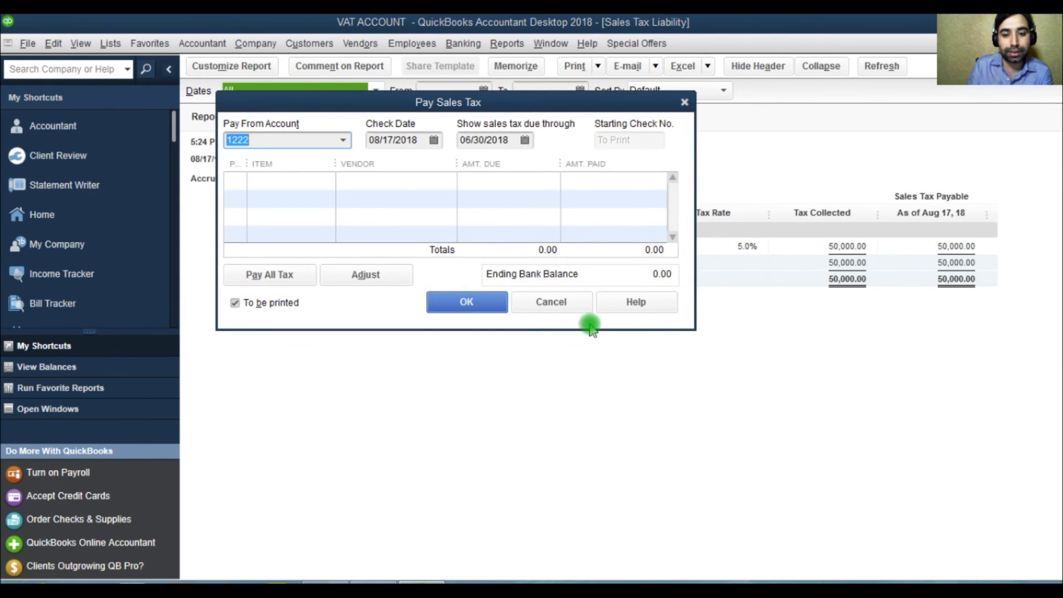
{"action": "left_click", "coordinate": [541, 300]}
- Close the Sales Tax Liability report without memorizing it, and close the Chart of Accounts
{"action": "key", "text": "Escape"}
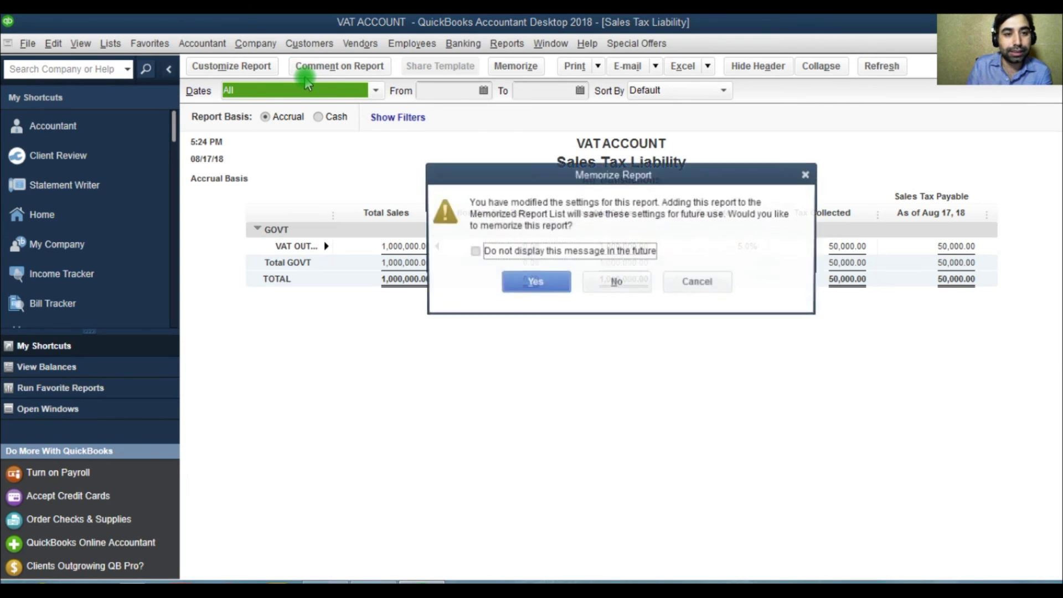
{"action": "key", "text": "Escape"}
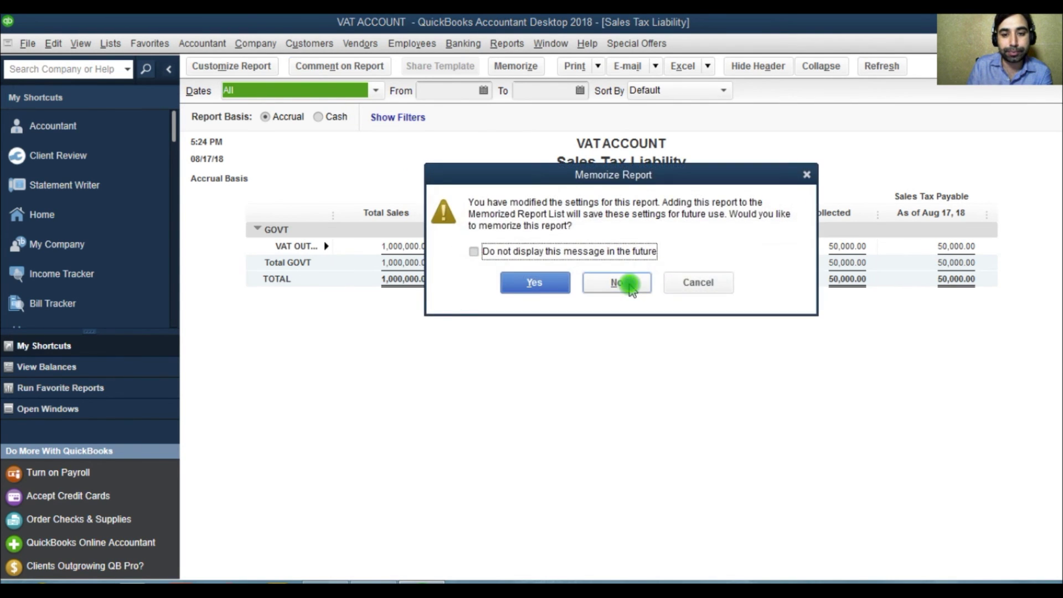
{"action": "left_click", "coordinate": [631, 286]}
{"action": "key", "text": "Escape"}
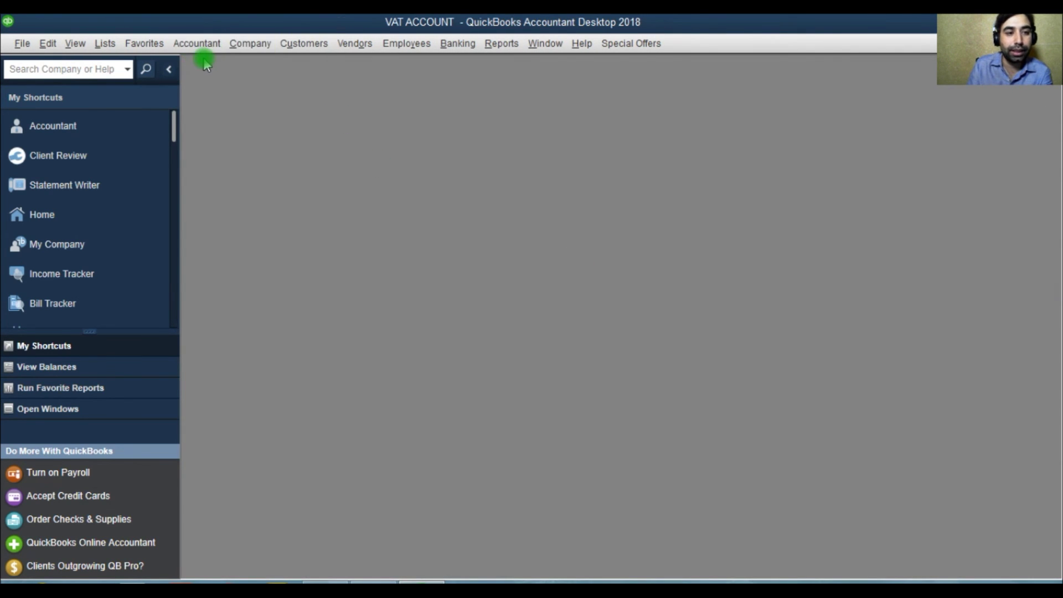
- Open the Chart of Accounts, search it for VAT, and go through the control, output and input accounts
{"action": "left_click", "coordinate": [105, 44]}
{"action": "left_click", "coordinate": [145, 65]}
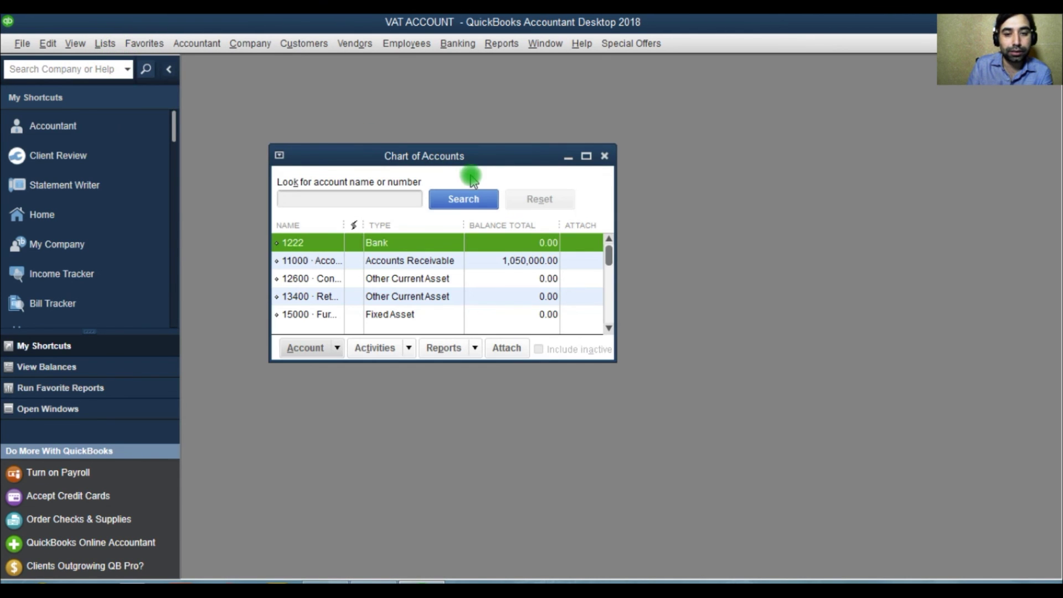
{"action": "left_click", "coordinate": [586, 156]}
{"action": "left_click", "coordinate": [264, 88]}
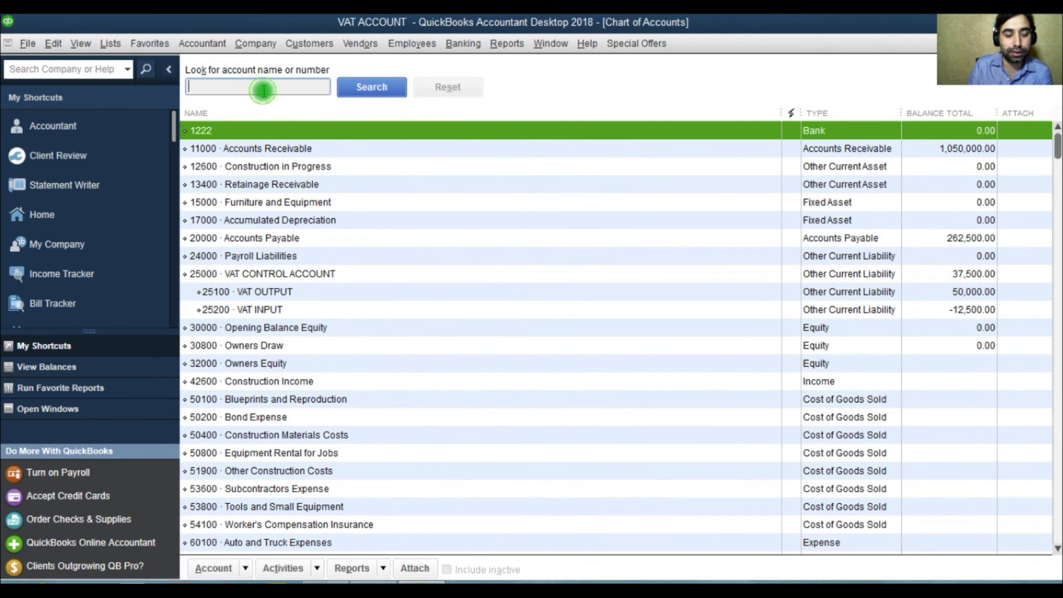
{"action": "type", "text": "VAT"}
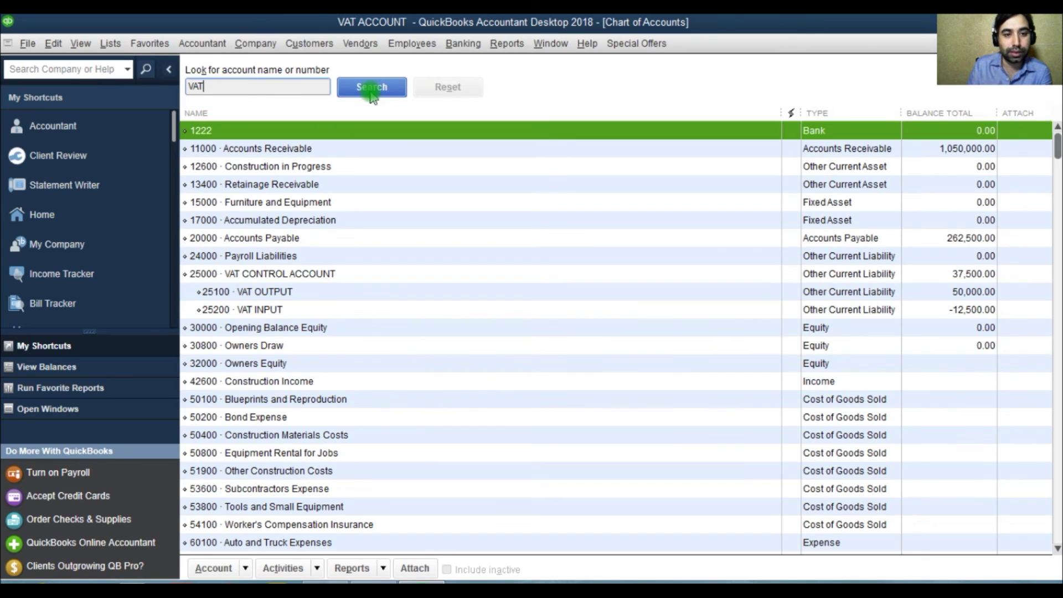
{"action": "left_click", "coordinate": [370, 89]}
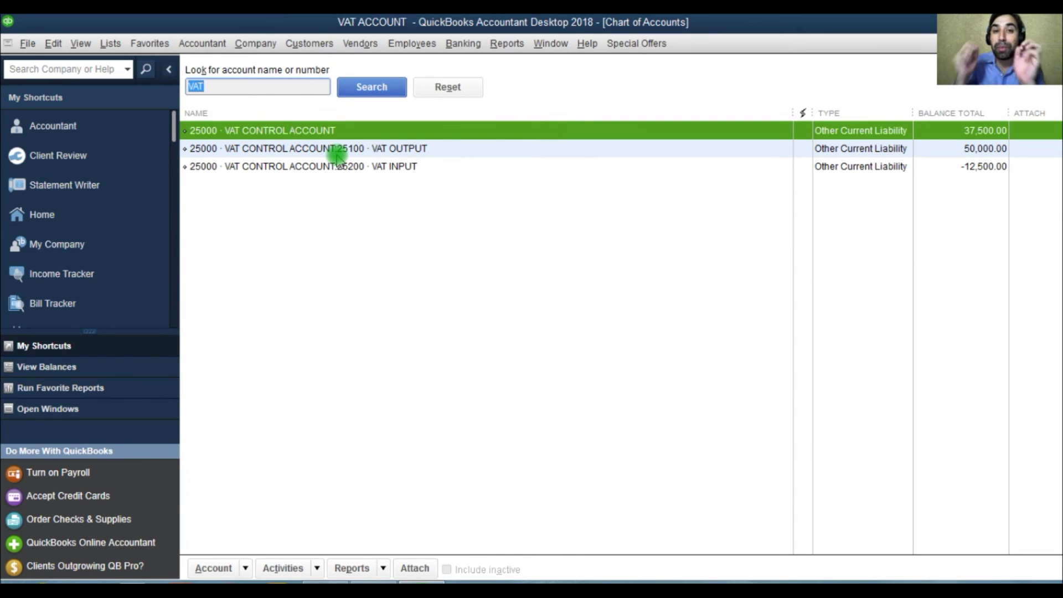
{"action": "right_click", "coordinate": [328, 132]}
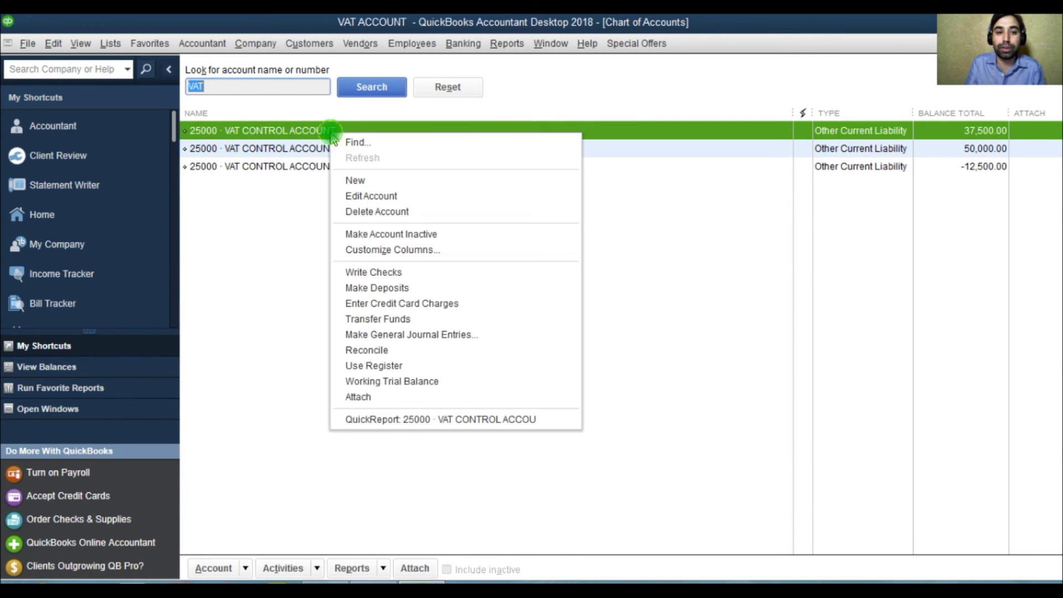
{"action": "left_click", "coordinate": [294, 133]}
{"action": "left_click", "coordinate": [327, 151]}
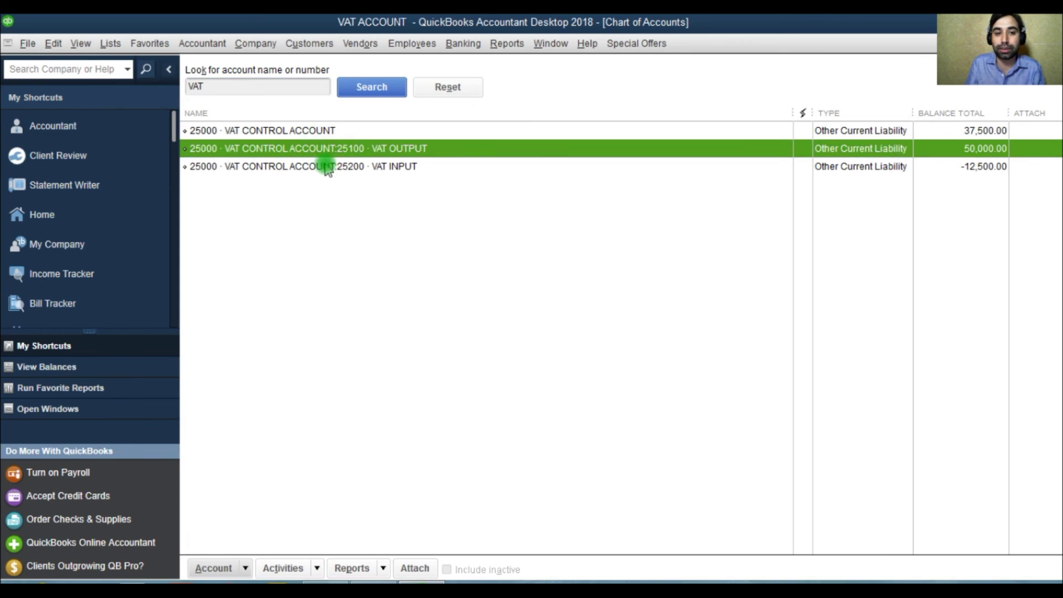
{"action": "left_click", "coordinate": [324, 168]}
{"action": "left_click", "coordinate": [359, 44]}
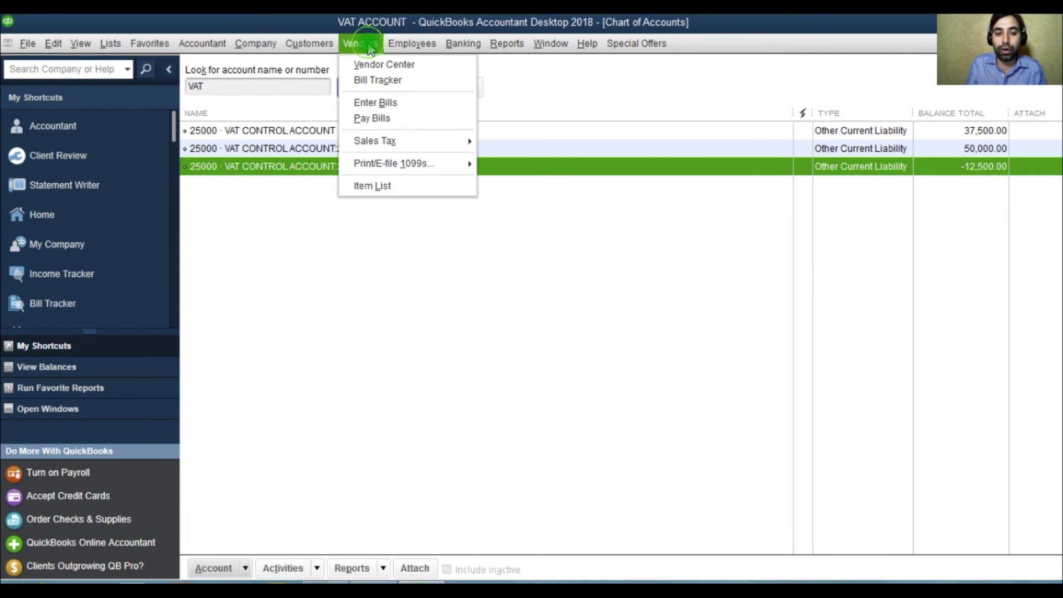
{"action": "mouse_move", "coordinate": [447, 146]}
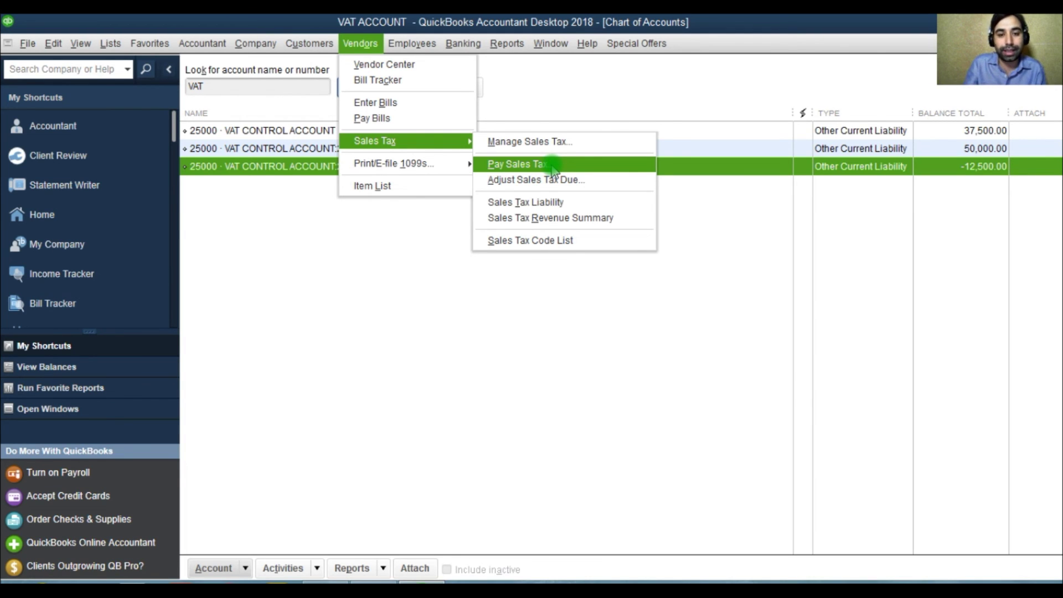
{"action": "left_click", "coordinate": [299, 133]}
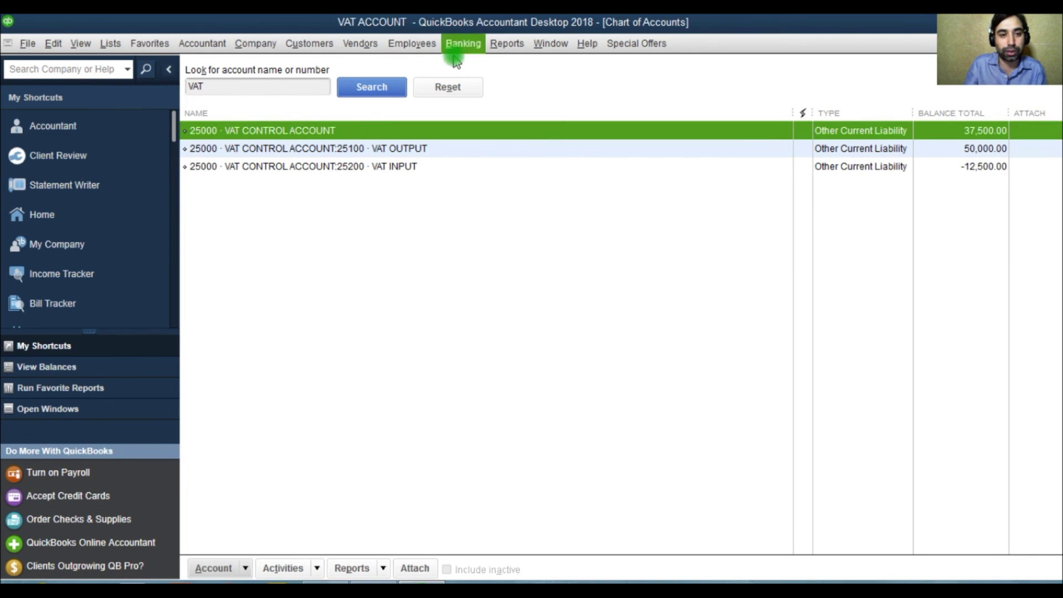
- Run the Sales Tax Liability report for all dates, and close it without memorizing it
{"action": "left_click", "coordinate": [361, 44]}
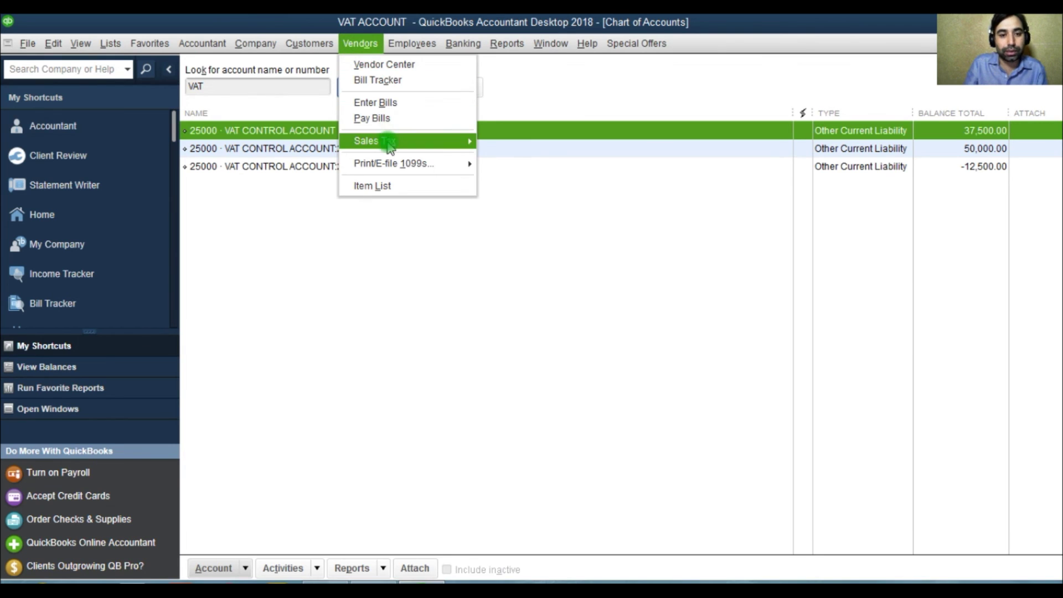
{"action": "mouse_move", "coordinate": [408, 143]}
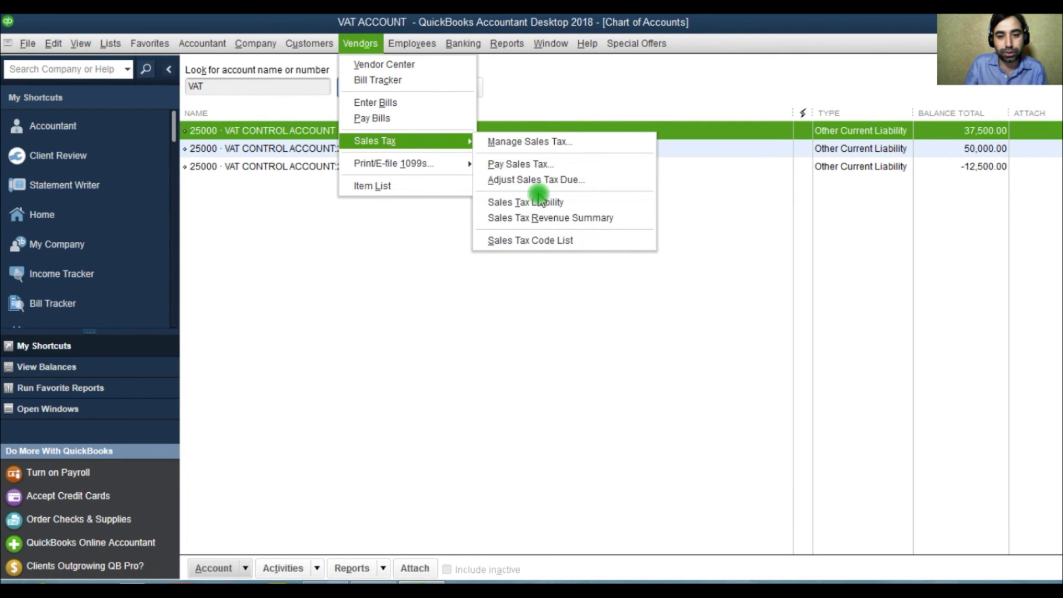
{"action": "left_click", "coordinate": [537, 202]}
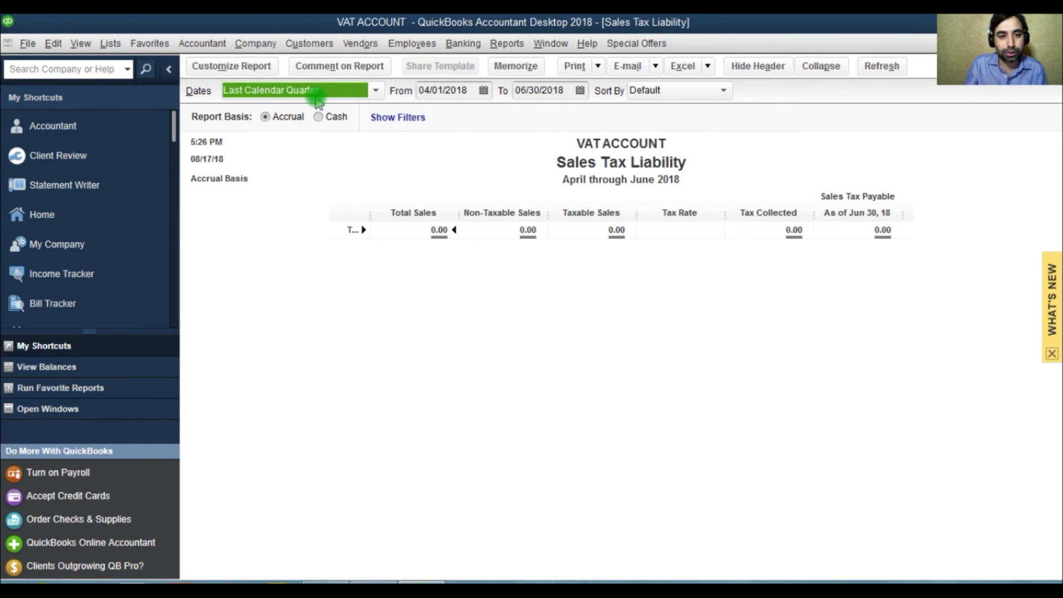
{"action": "left_click", "coordinate": [315, 90]}
{"action": "scroll", "coordinate": [279, 111], "scroll_direction": "up", "scroll_amount": 3}
{"action": "left_click", "coordinate": [263, 111]}
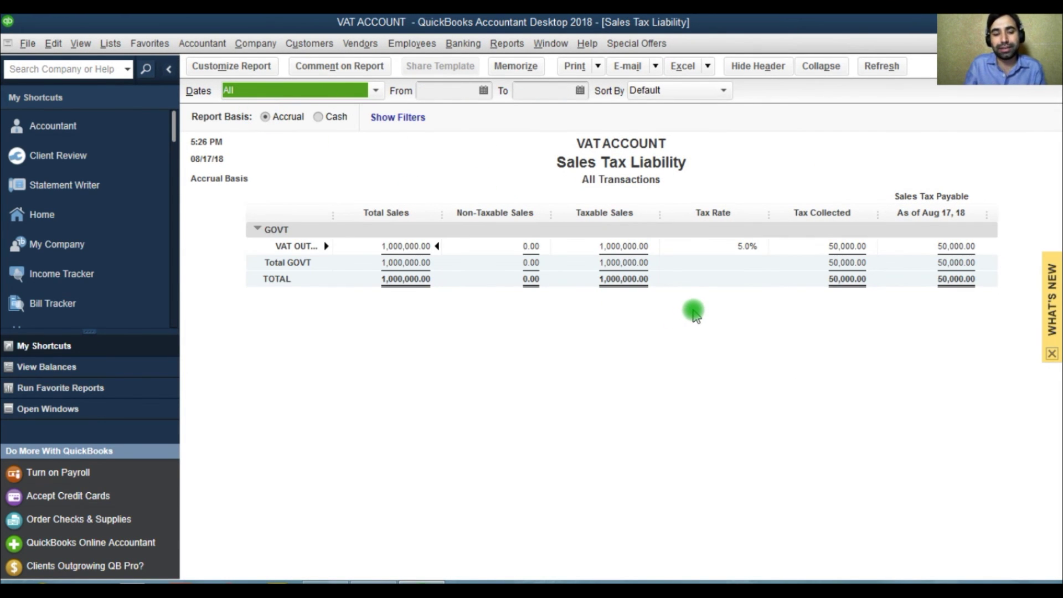
{"action": "key", "text": "Escape"}
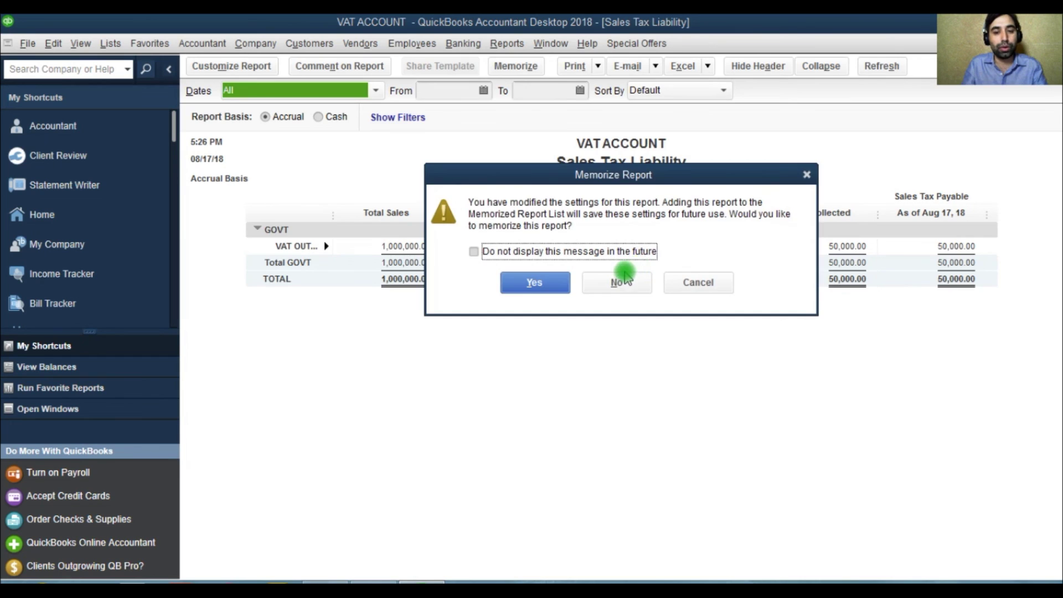
{"action": "left_click", "coordinate": [619, 279]}
- Run a QuickReport on 25000 VAT CONTROL ACCOUNT from the Chart of Accounts
{"action": "left_click", "coordinate": [111, 43]}
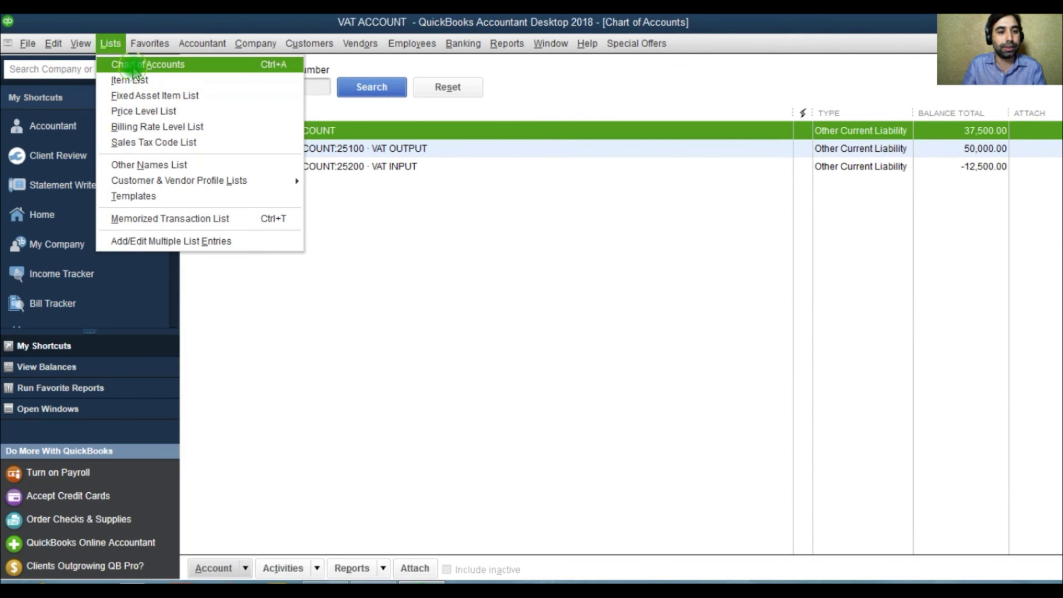
{"action": "left_click", "coordinate": [142, 64]}
{"action": "right_click", "coordinate": [244, 133]}
{"action": "left_click", "coordinate": [349, 411]}
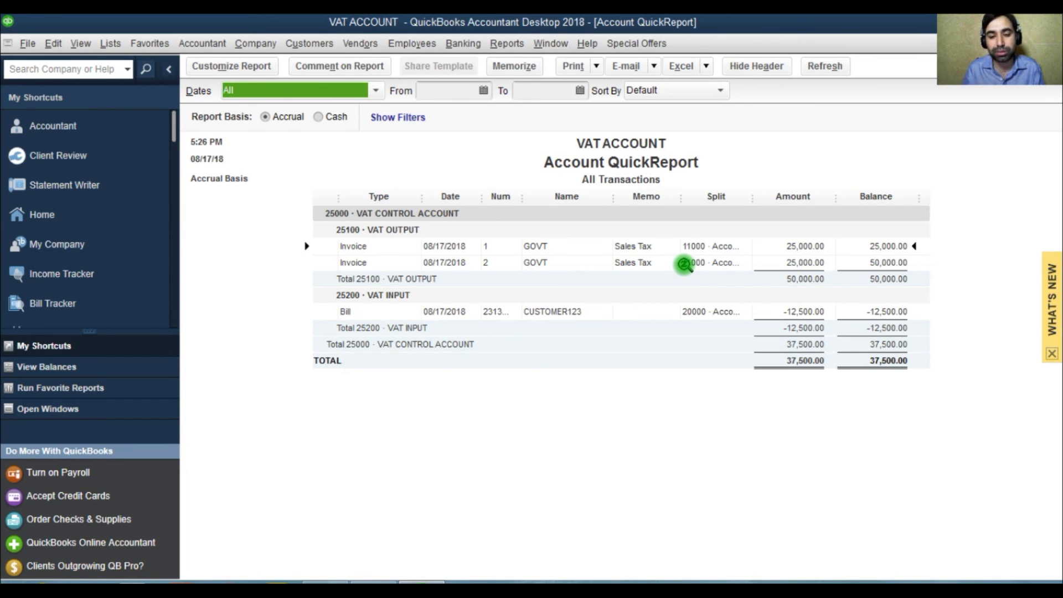
- Run the standard Balance Sheet and open the transactions behind the VAT control account's total
{"action": "left_click", "coordinate": [506, 43]}
{"action": "mouse_move", "coordinate": [631, 181]}
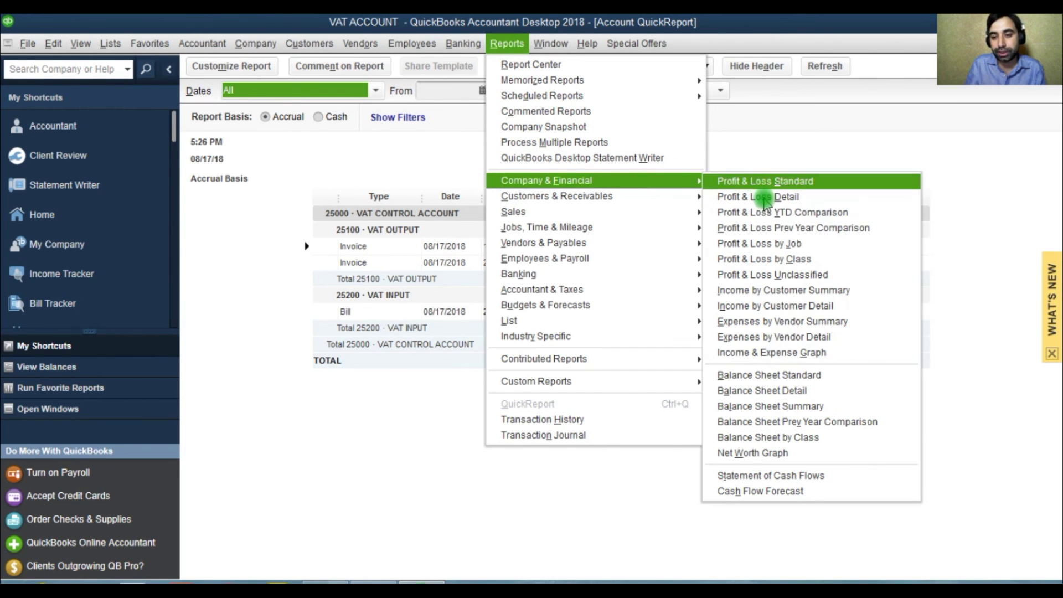
{"action": "left_click", "coordinate": [792, 375]}
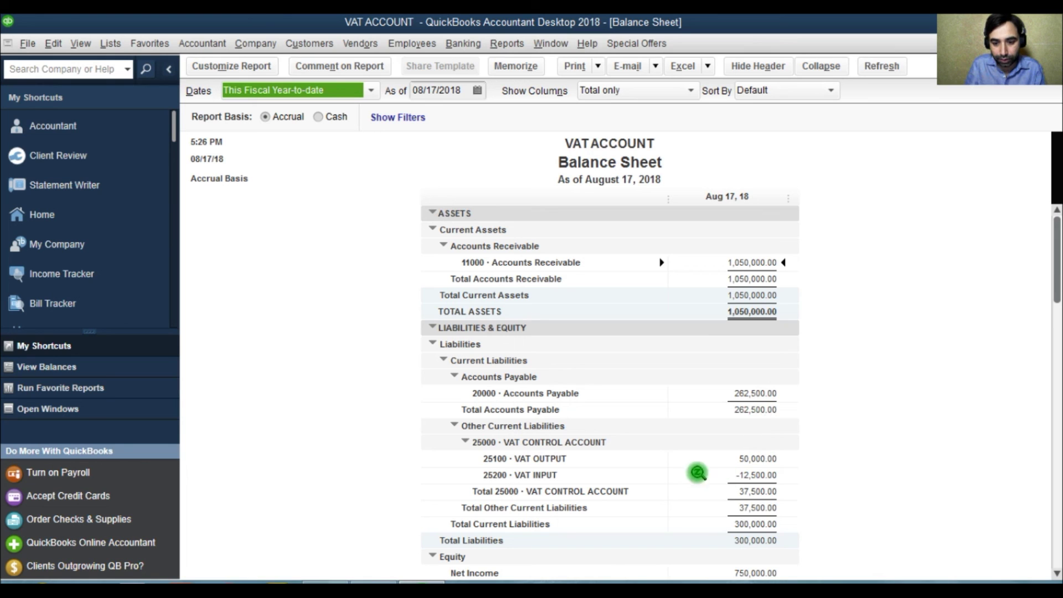
{"action": "double_click", "coordinate": [758, 437]}
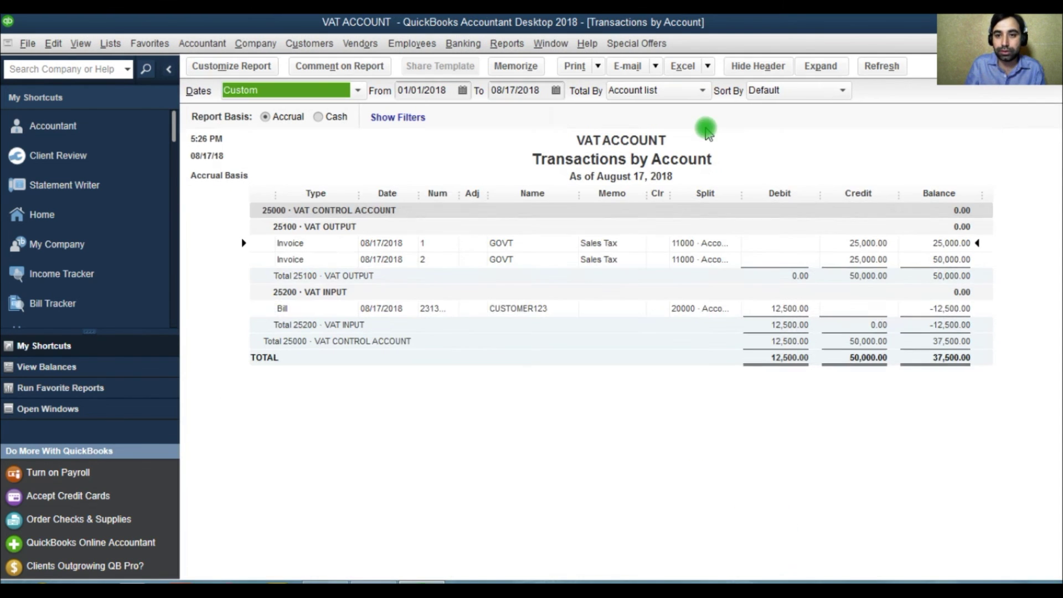
{"action": "left_click", "coordinate": [775, 93]}
{"action": "left_click", "coordinate": [776, 94]}
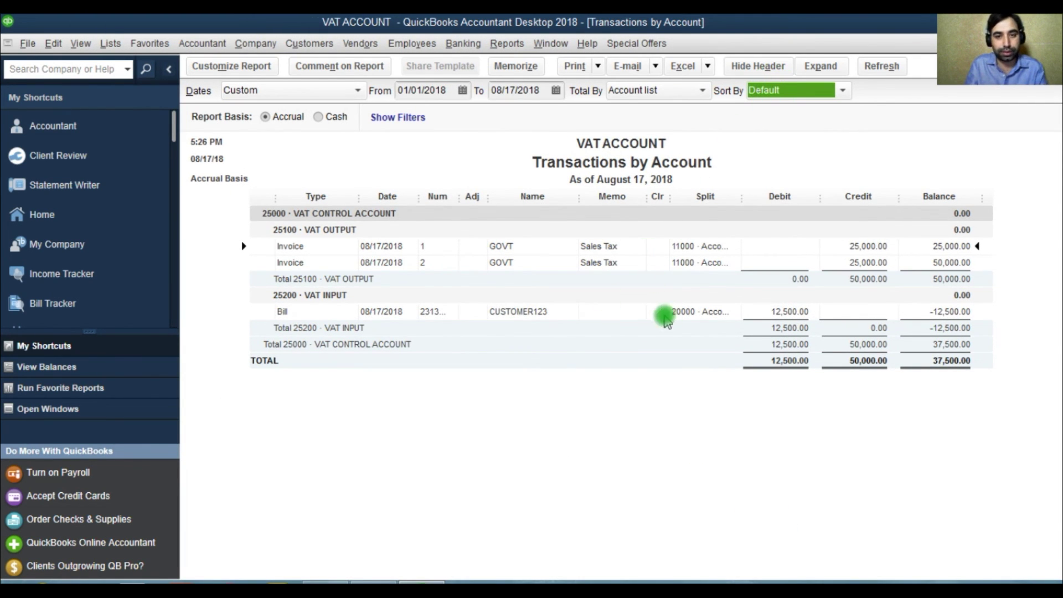
- Total the Transactions by Account report by customer, by customer type, and finally by vendor
{"action": "left_click", "coordinate": [642, 95]}
{"action": "left_click", "coordinate": [638, 237]}
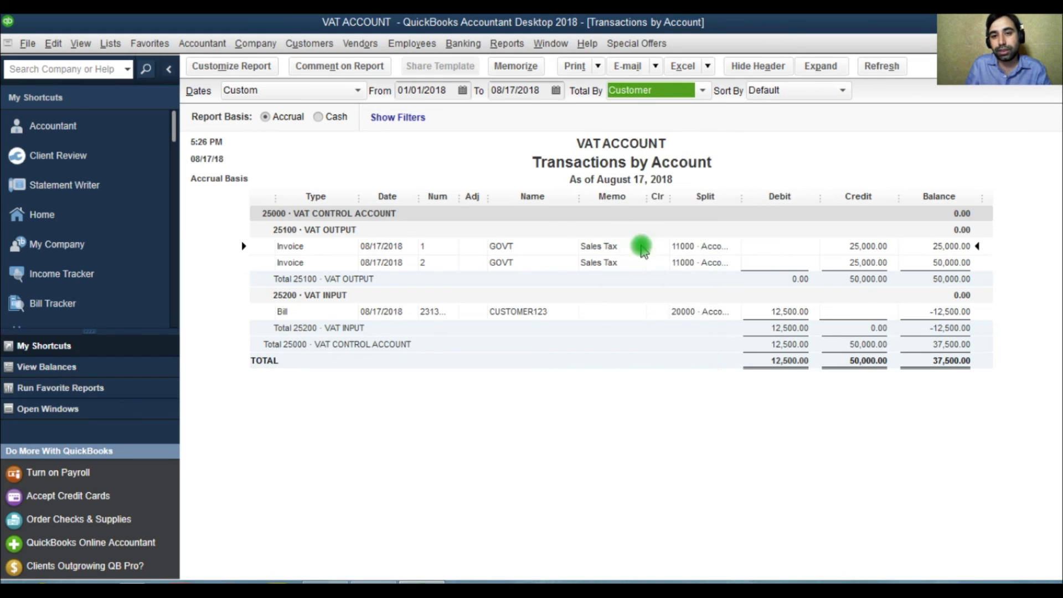
{"action": "left_click", "coordinate": [647, 91]}
{"action": "left_click", "coordinate": [648, 238]}
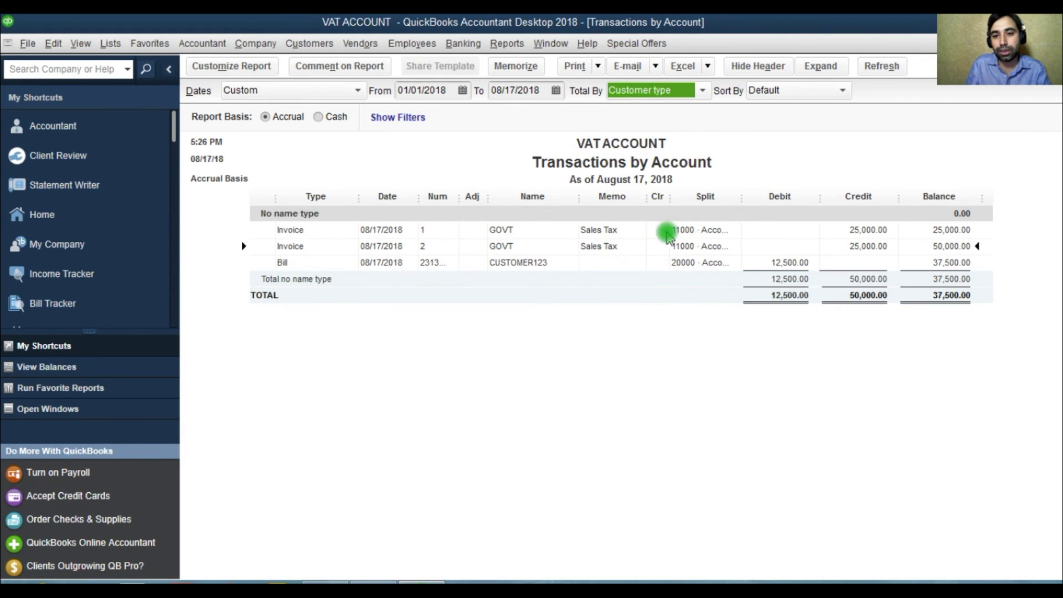
{"action": "left_click", "coordinate": [654, 90]}
{"action": "left_click", "coordinate": [632, 239]}
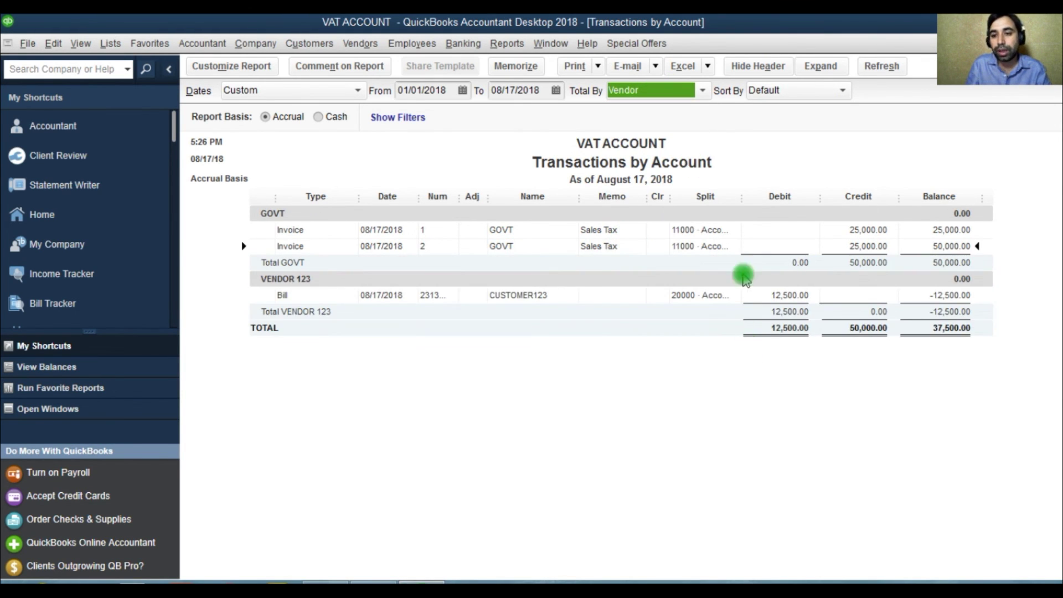
- View the report's customization options without changing them, and close Transactions by Account without memorizing it
{"action": "left_click", "coordinate": [231, 66]}
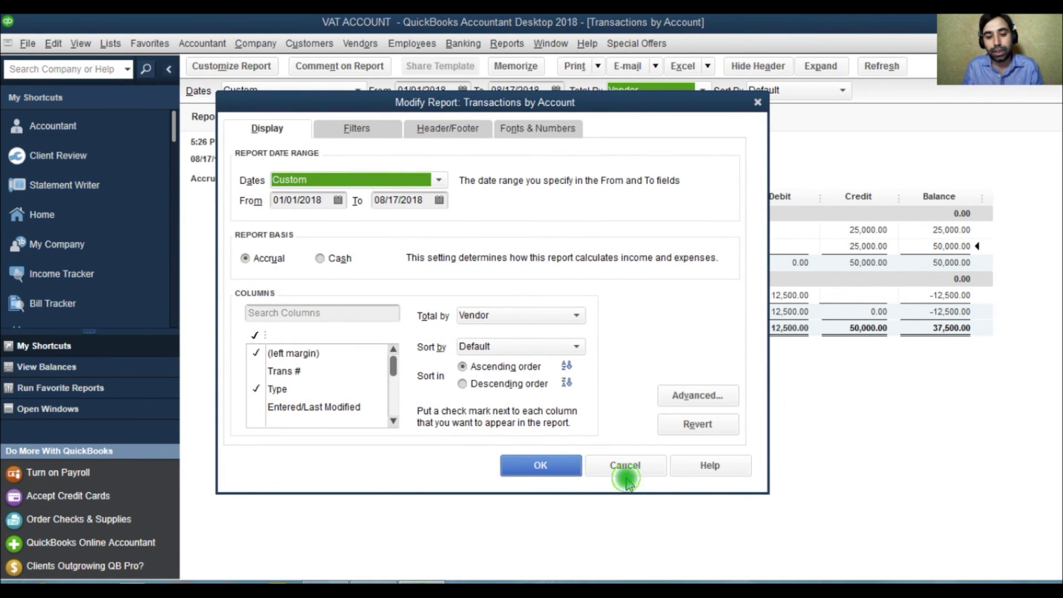
{"action": "left_click", "coordinate": [625, 466]}
{"action": "key", "text": "Escape"}
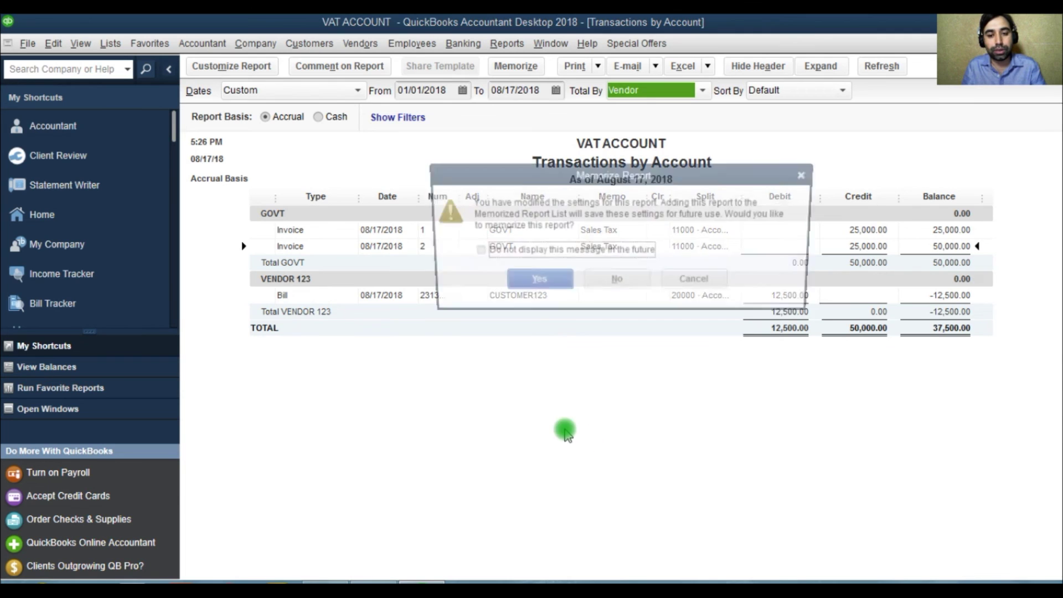
{"action": "left_click", "coordinate": [618, 279]}
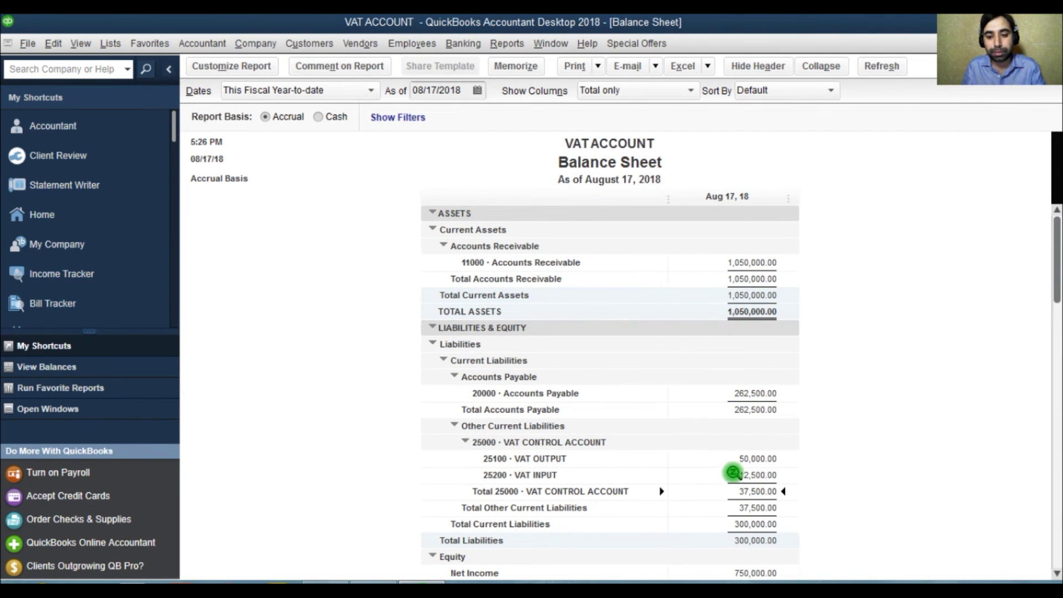
- Close the remaining reports, reopen the Chart of Accounts maximized, and select 25000 VAT CONTROL ACCOUNT
{"action": "key", "text": "Escape"}
{"action": "key", "text": "Escape"}
{"action": "left_click", "coordinate": [105, 43]}
{"action": "left_click", "coordinate": [107, 65]}
{"action": "left_click", "coordinate": [586, 156]}
{"action": "left_click", "coordinate": [319, 274]}
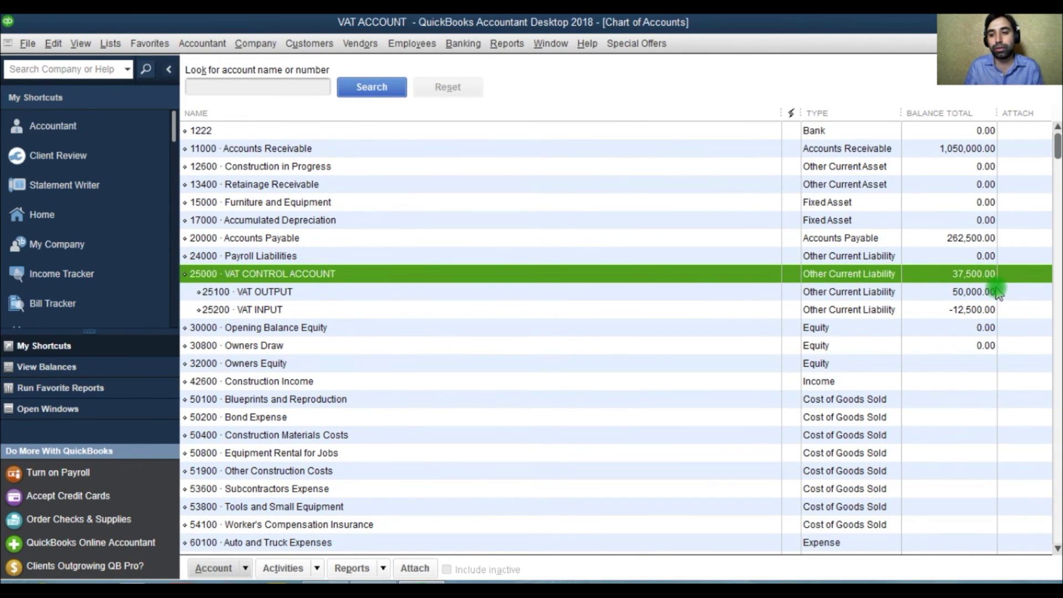